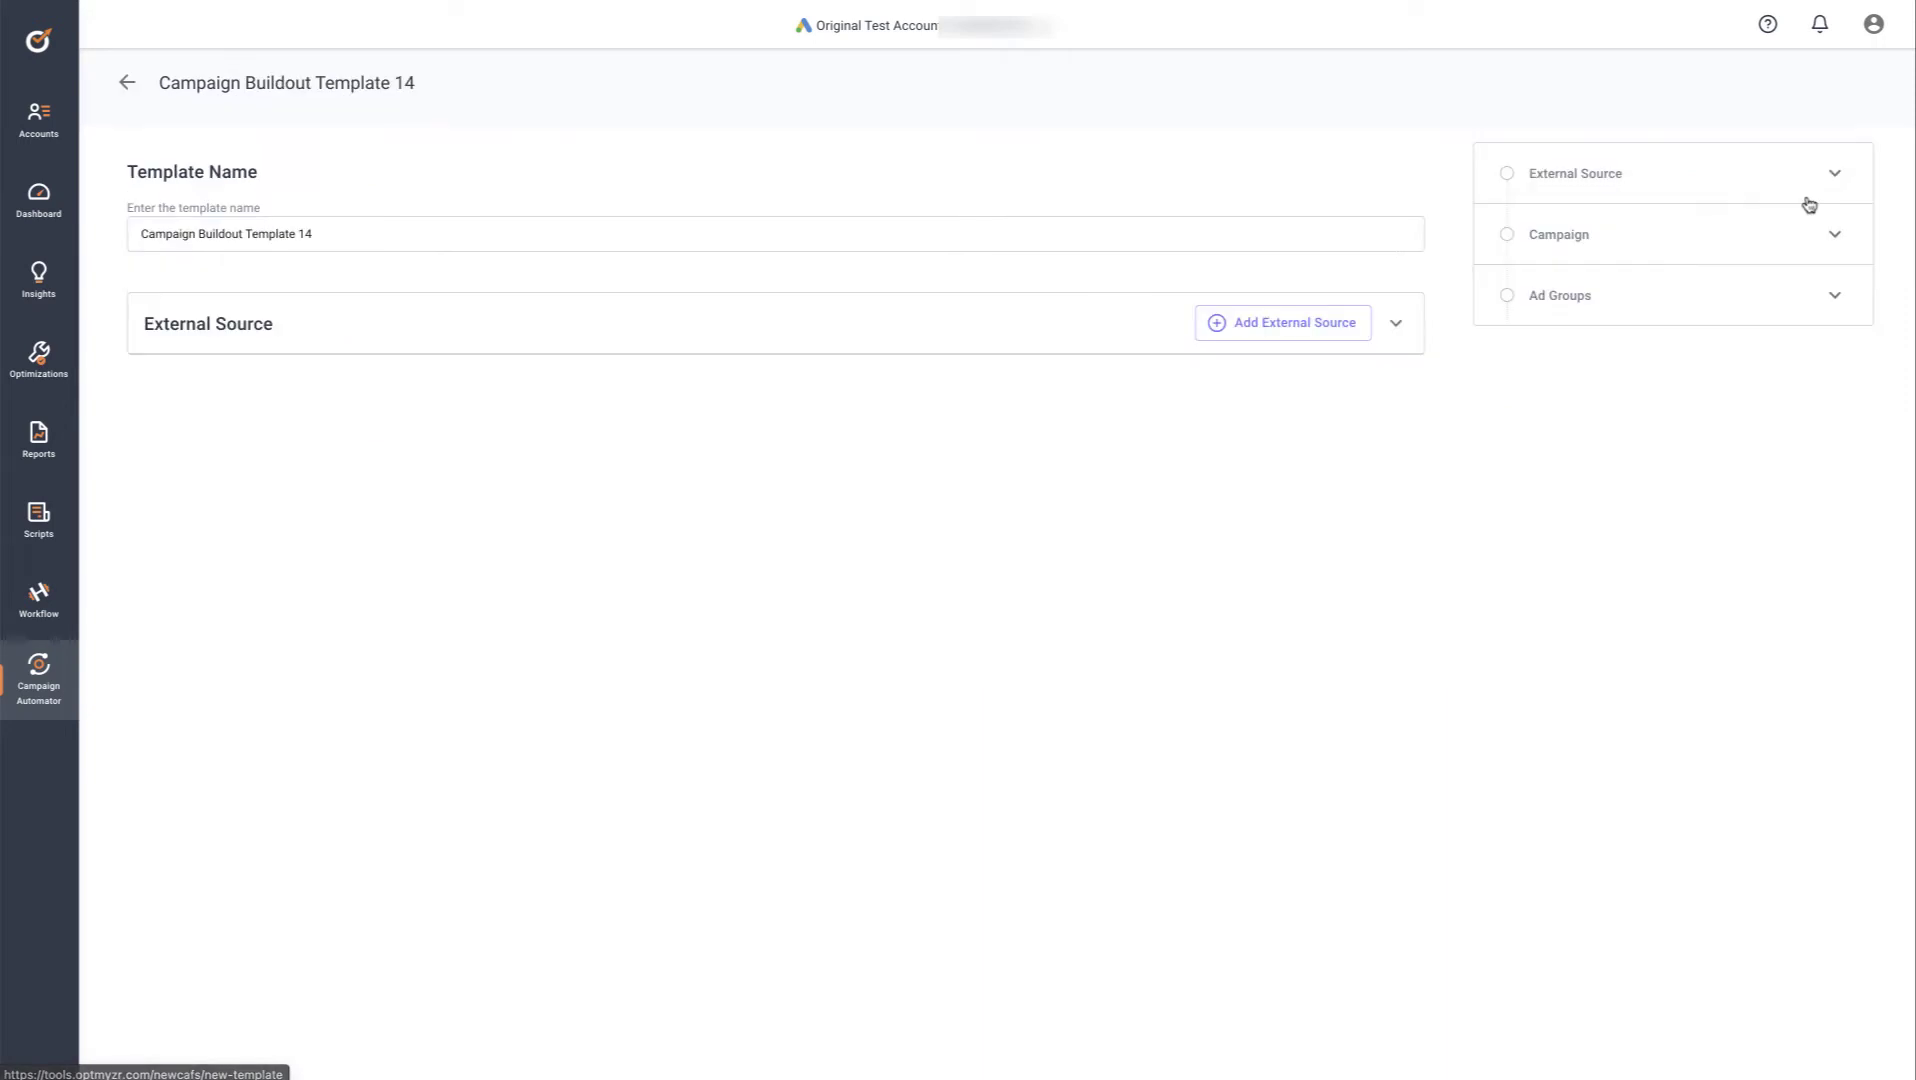
# Attach the vehicle-data Google Spreadsheet by its pasted URL, fetch its columns, and save the source
pyautogui.click(1304, 326)
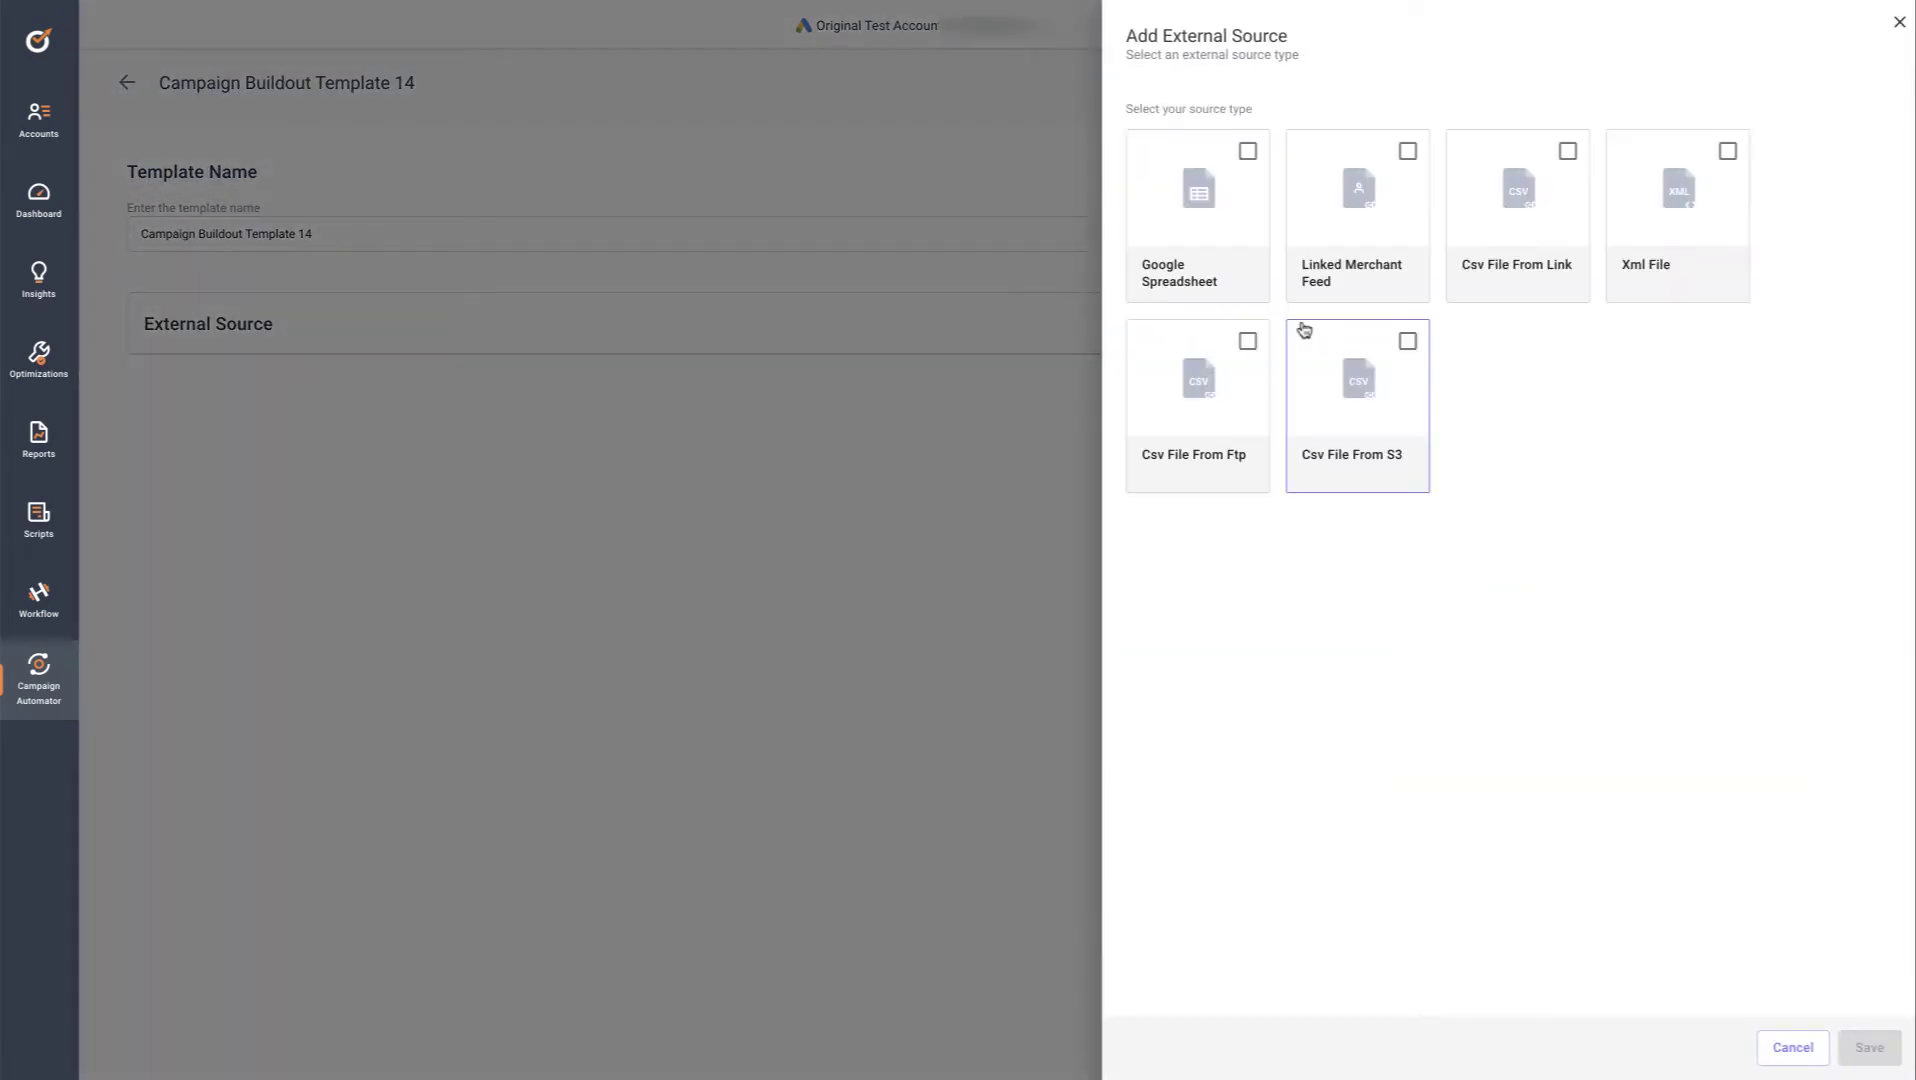
pyautogui.click(1248, 152)
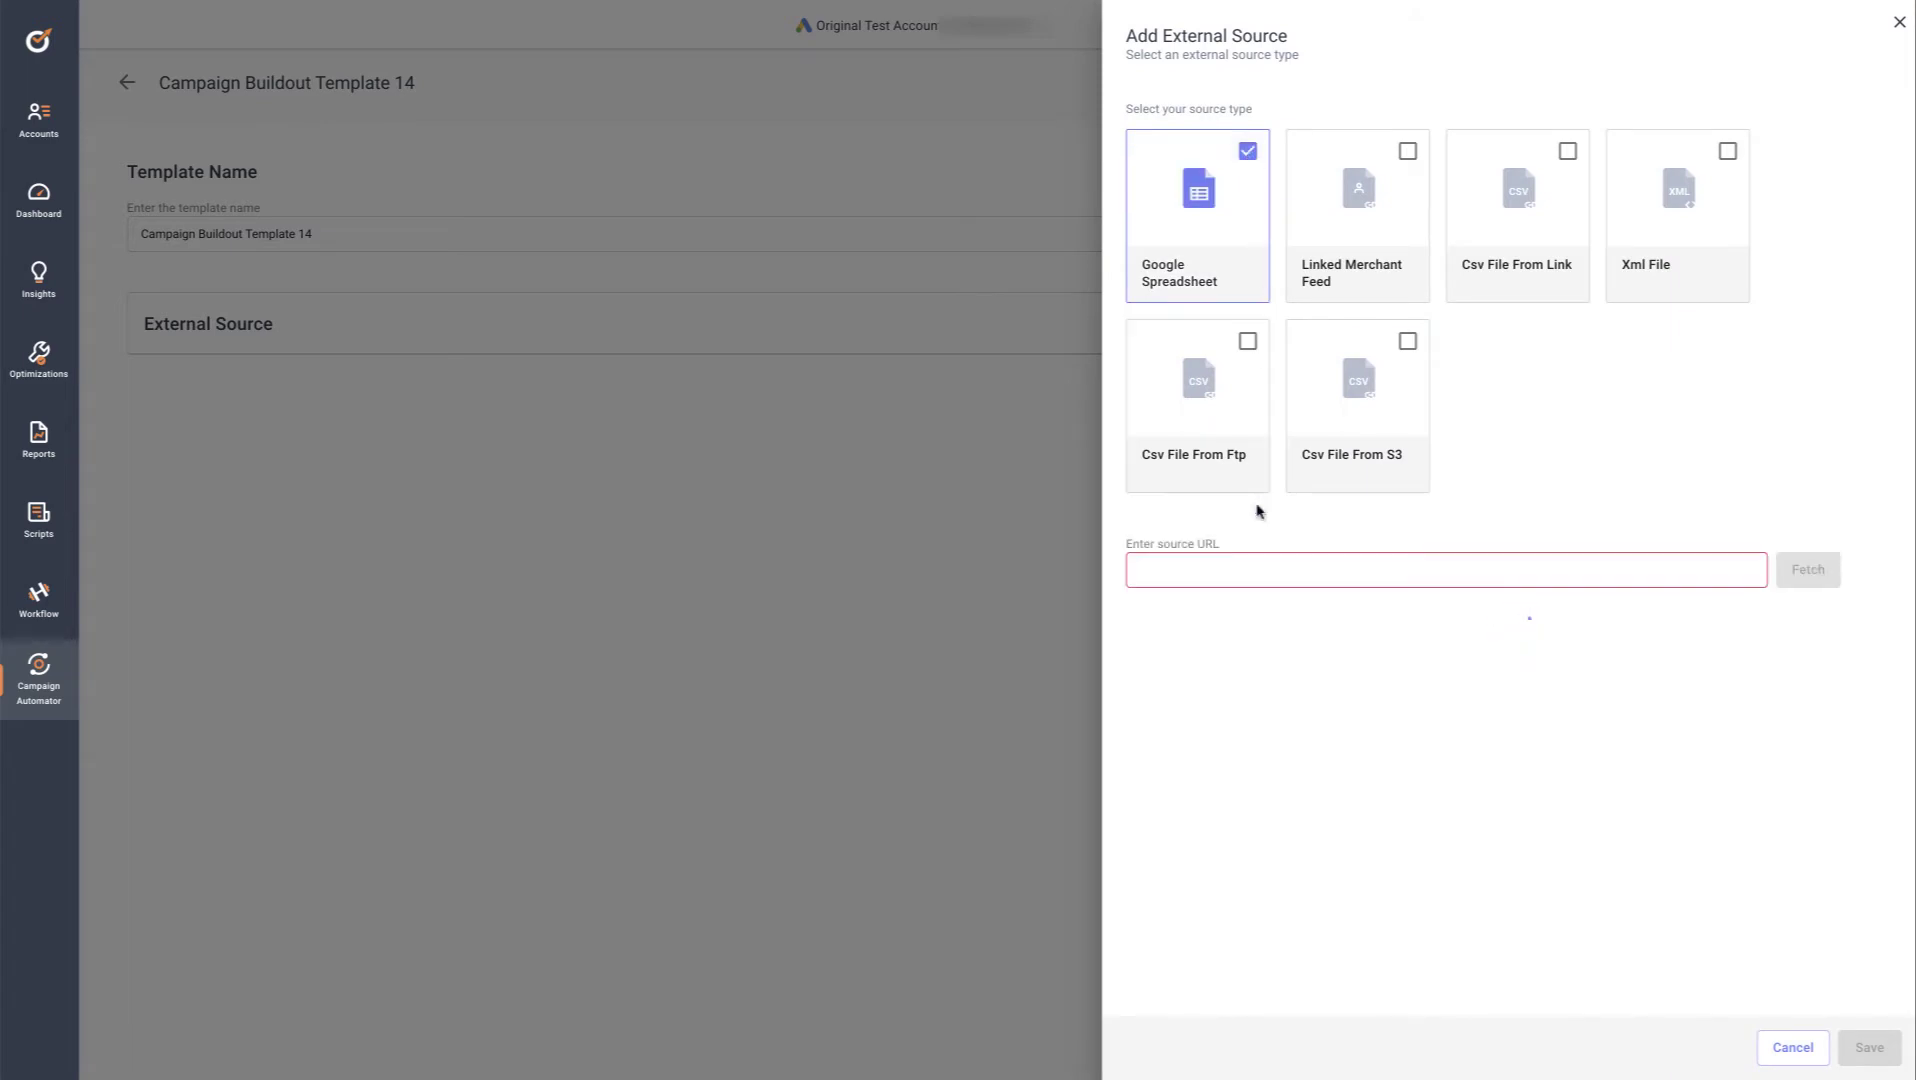
pyautogui.click(1243, 568)
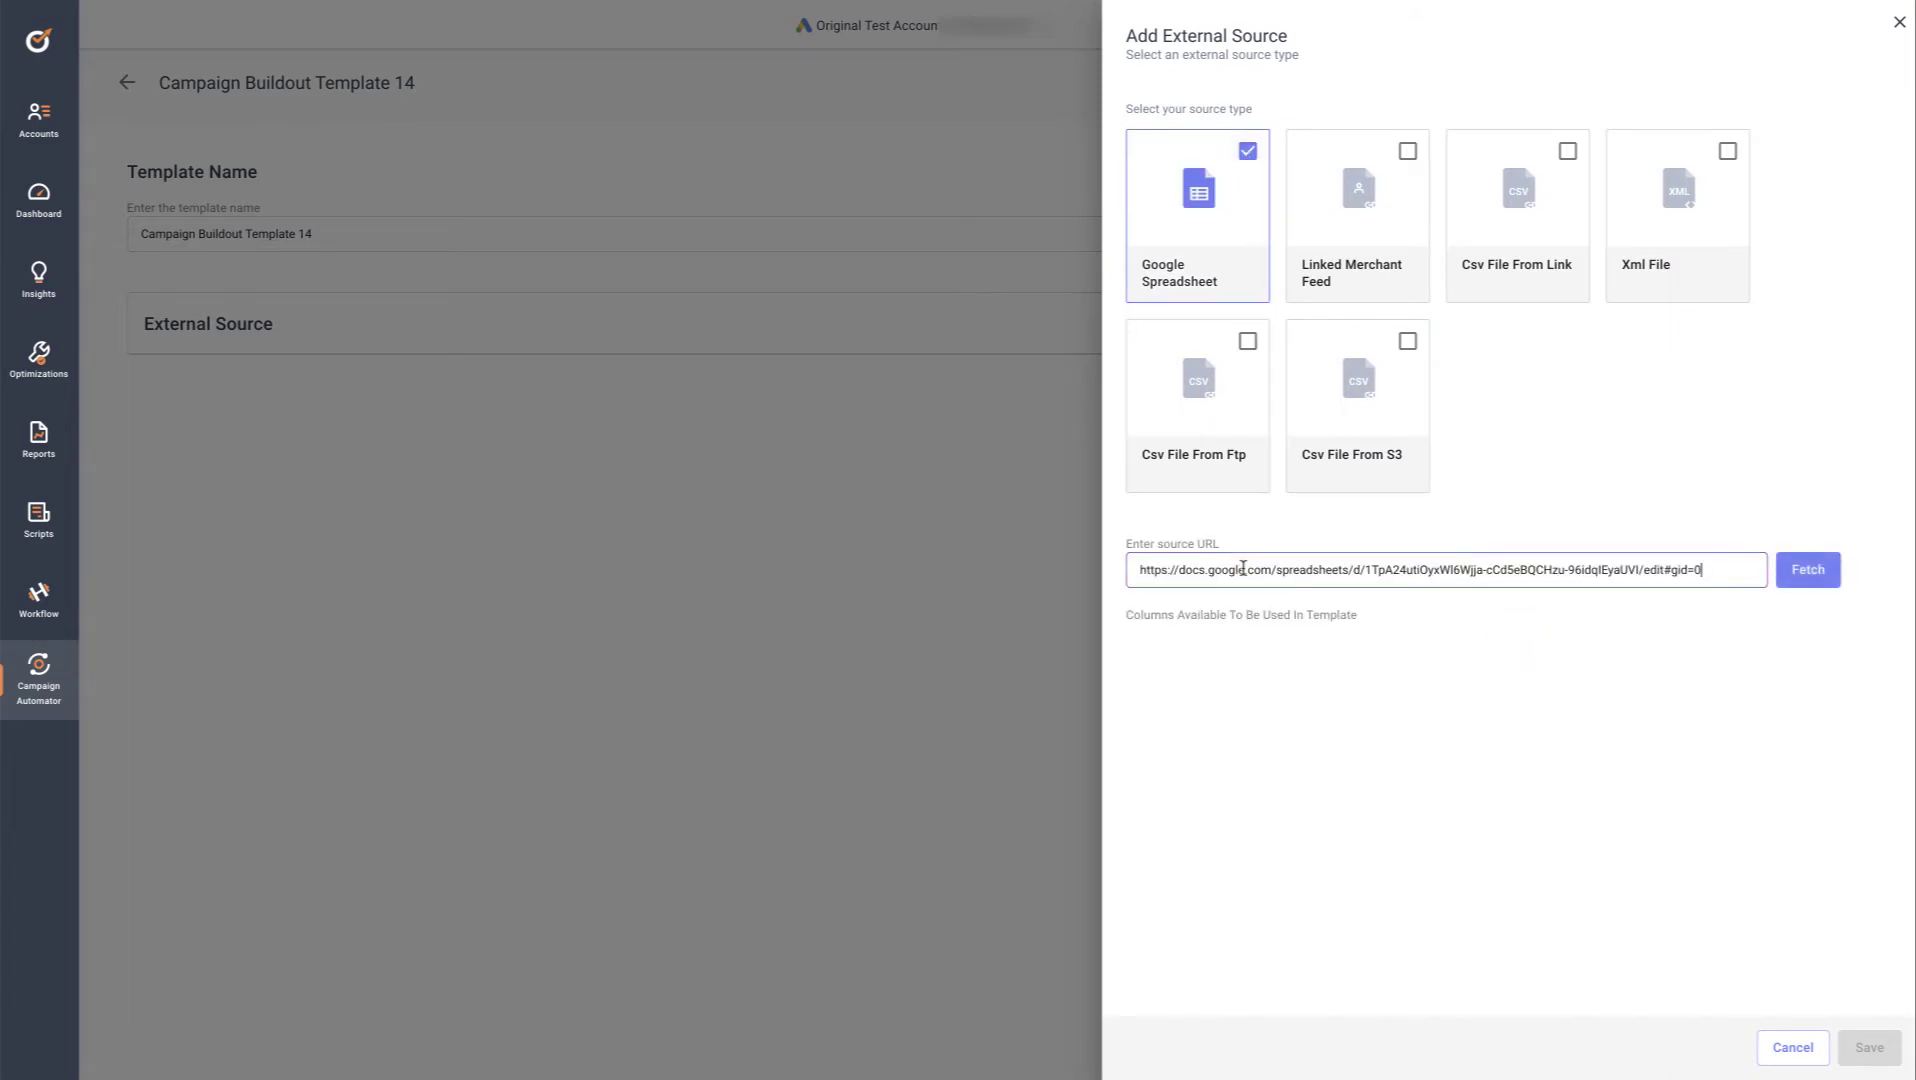
pyautogui.click(1808, 571)
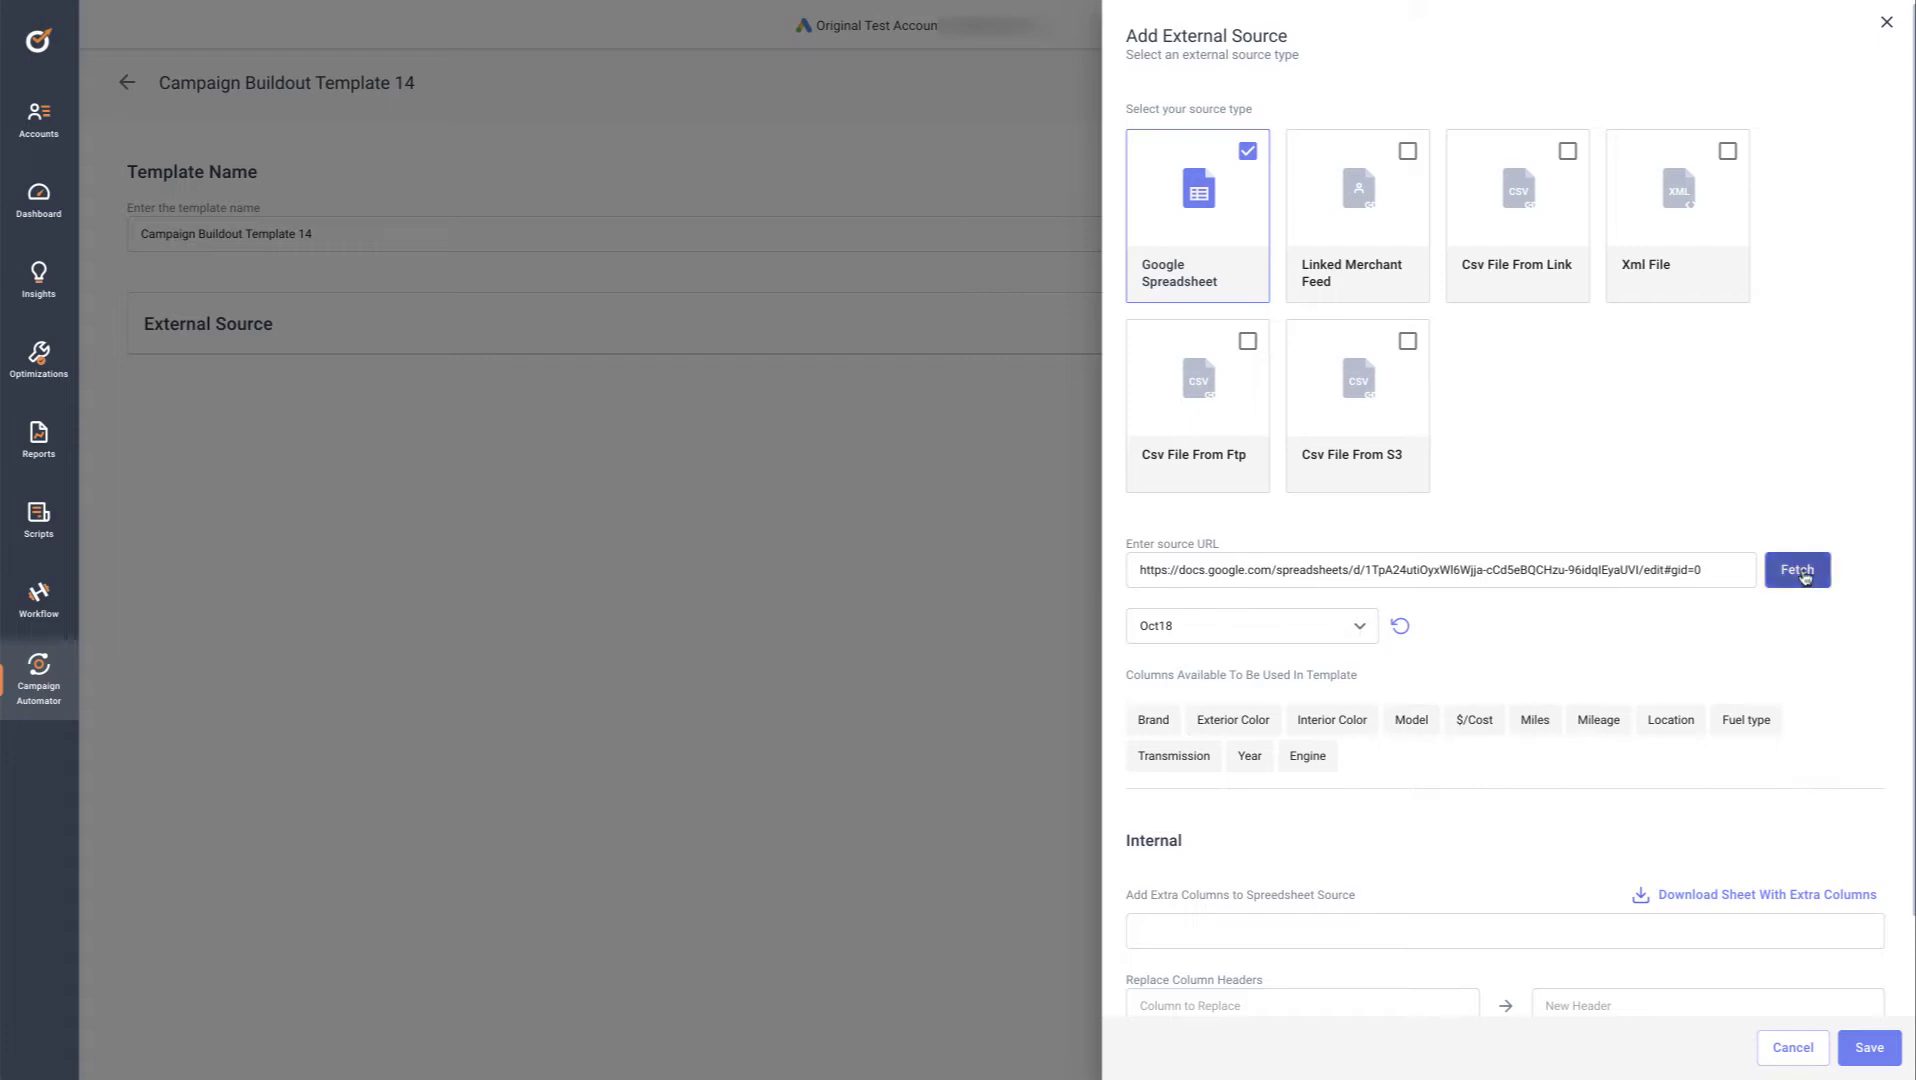
pyautogui.click(1869, 1048)
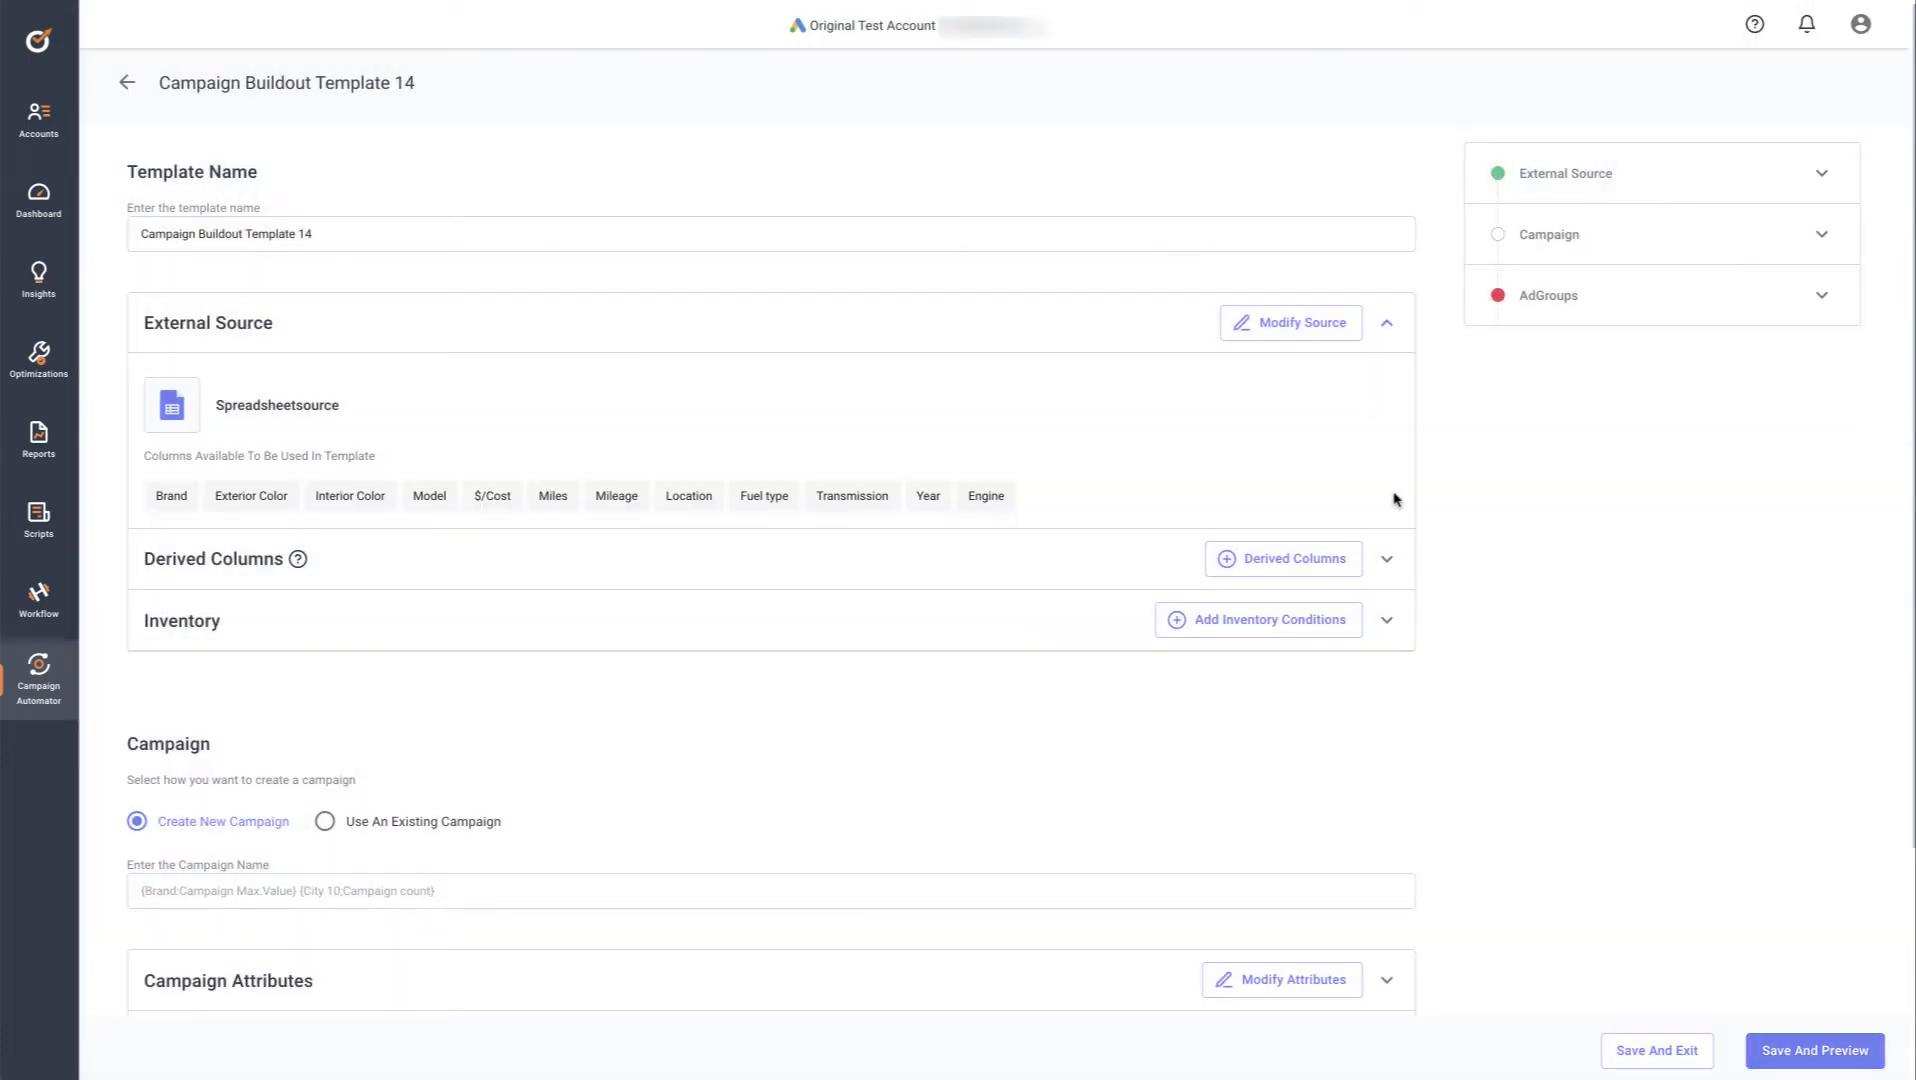
pyautogui.click(1300, 563)
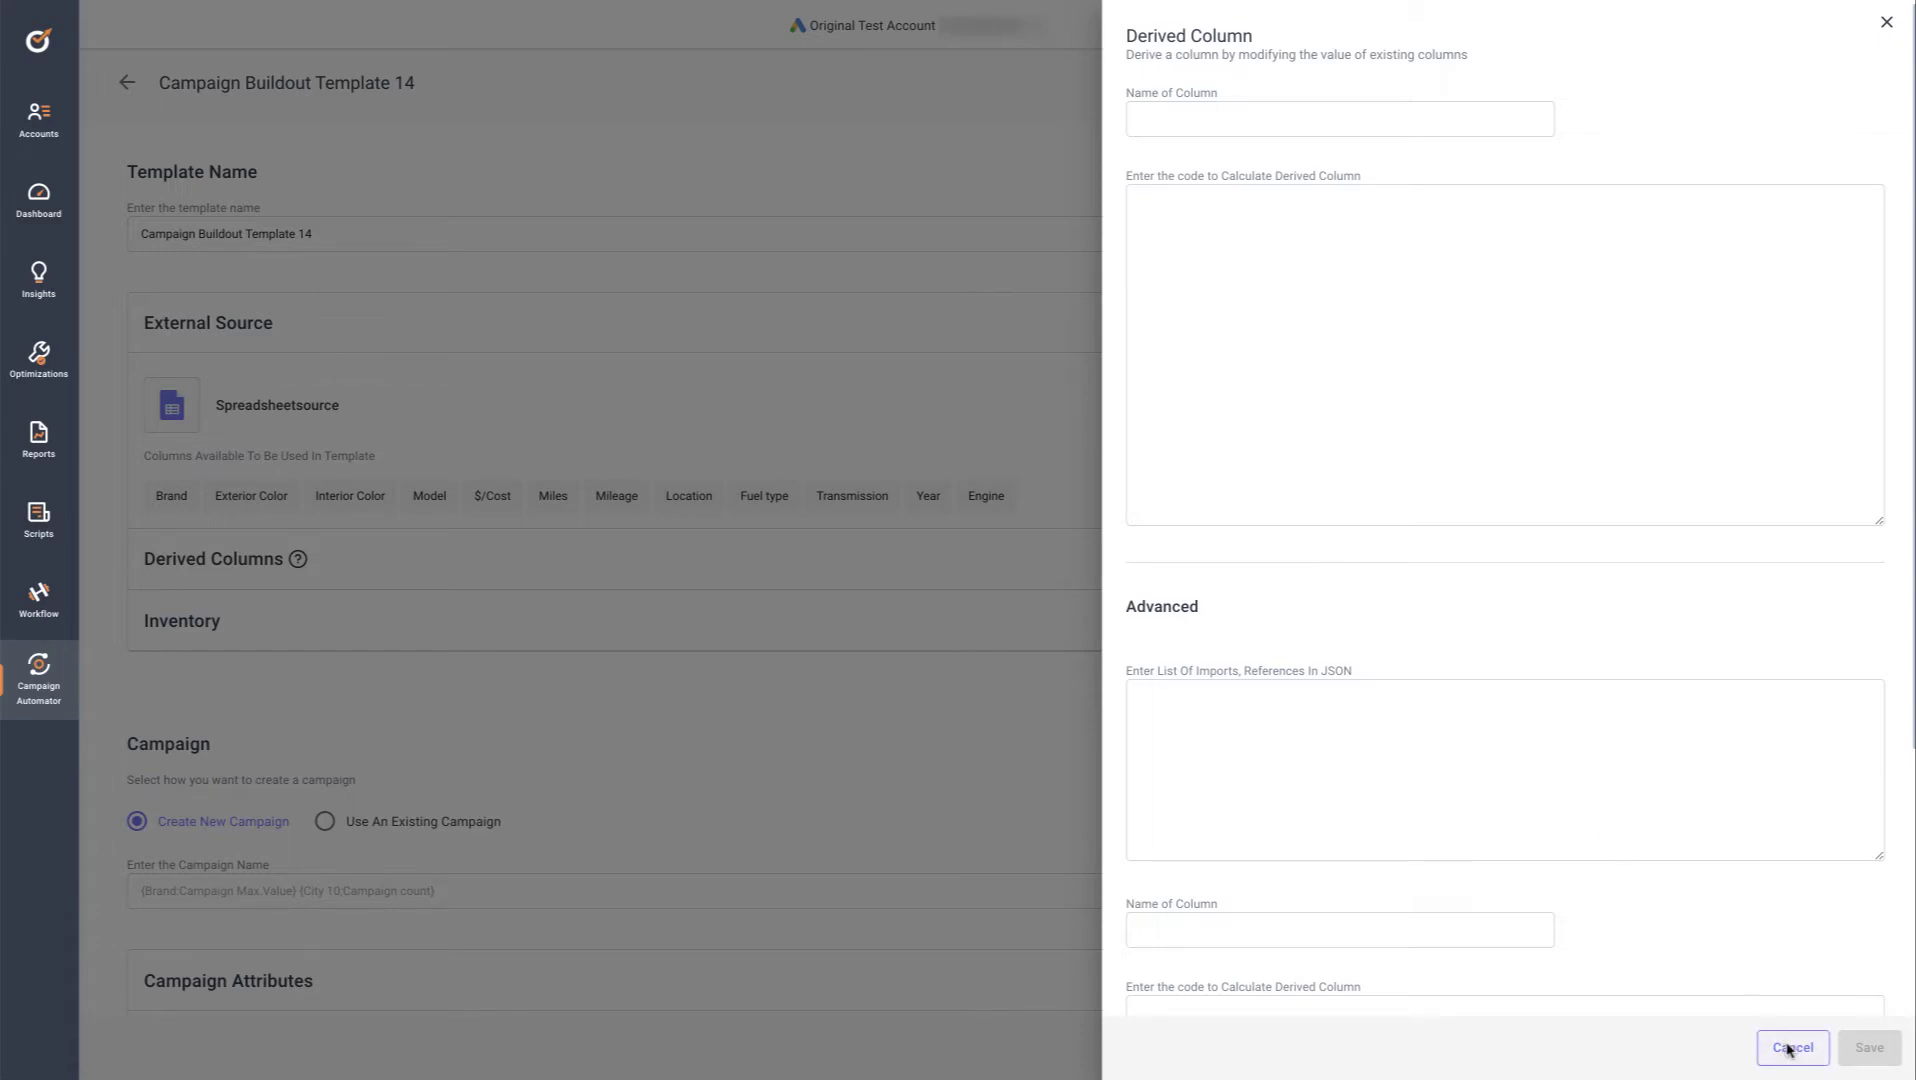
pyautogui.click(1791, 1048)
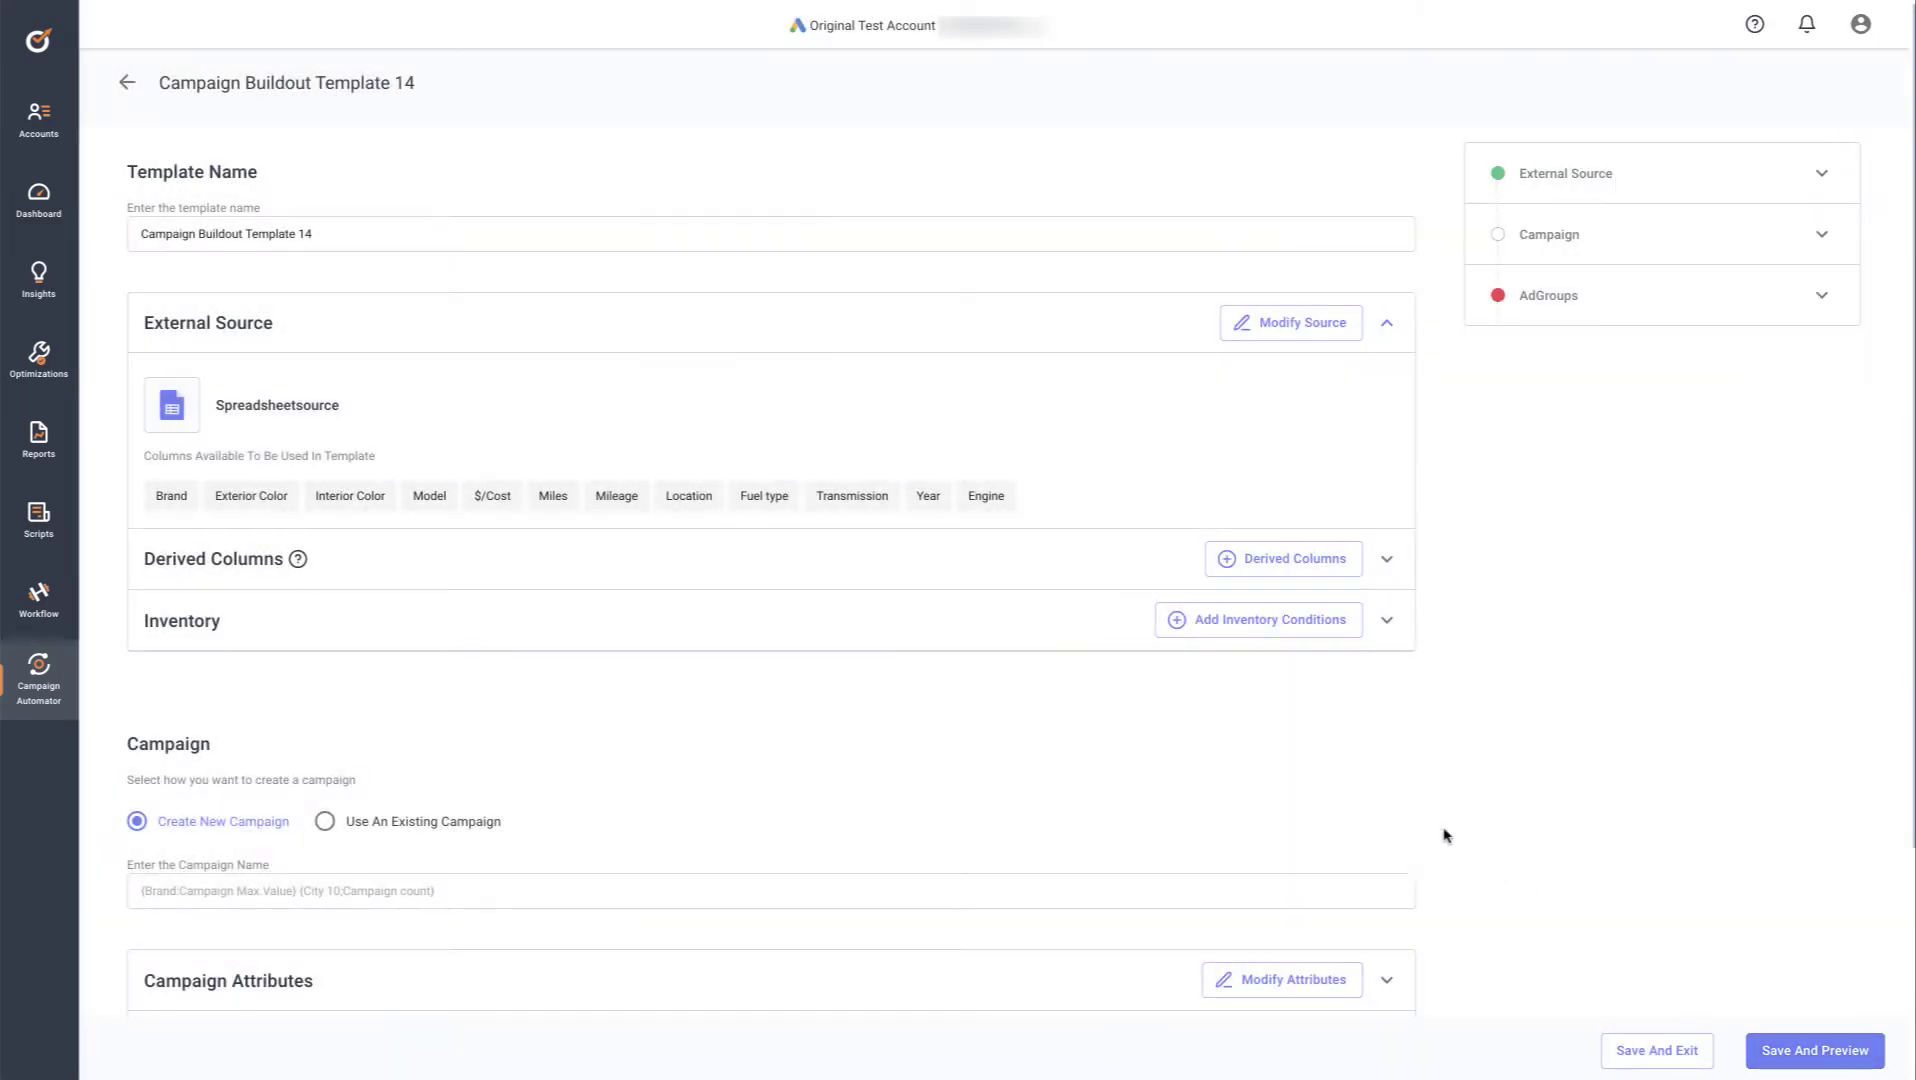
# Open the inventory conditions setup and check the Fuel type values in column I of the sheet
pyautogui.click(1270, 624)
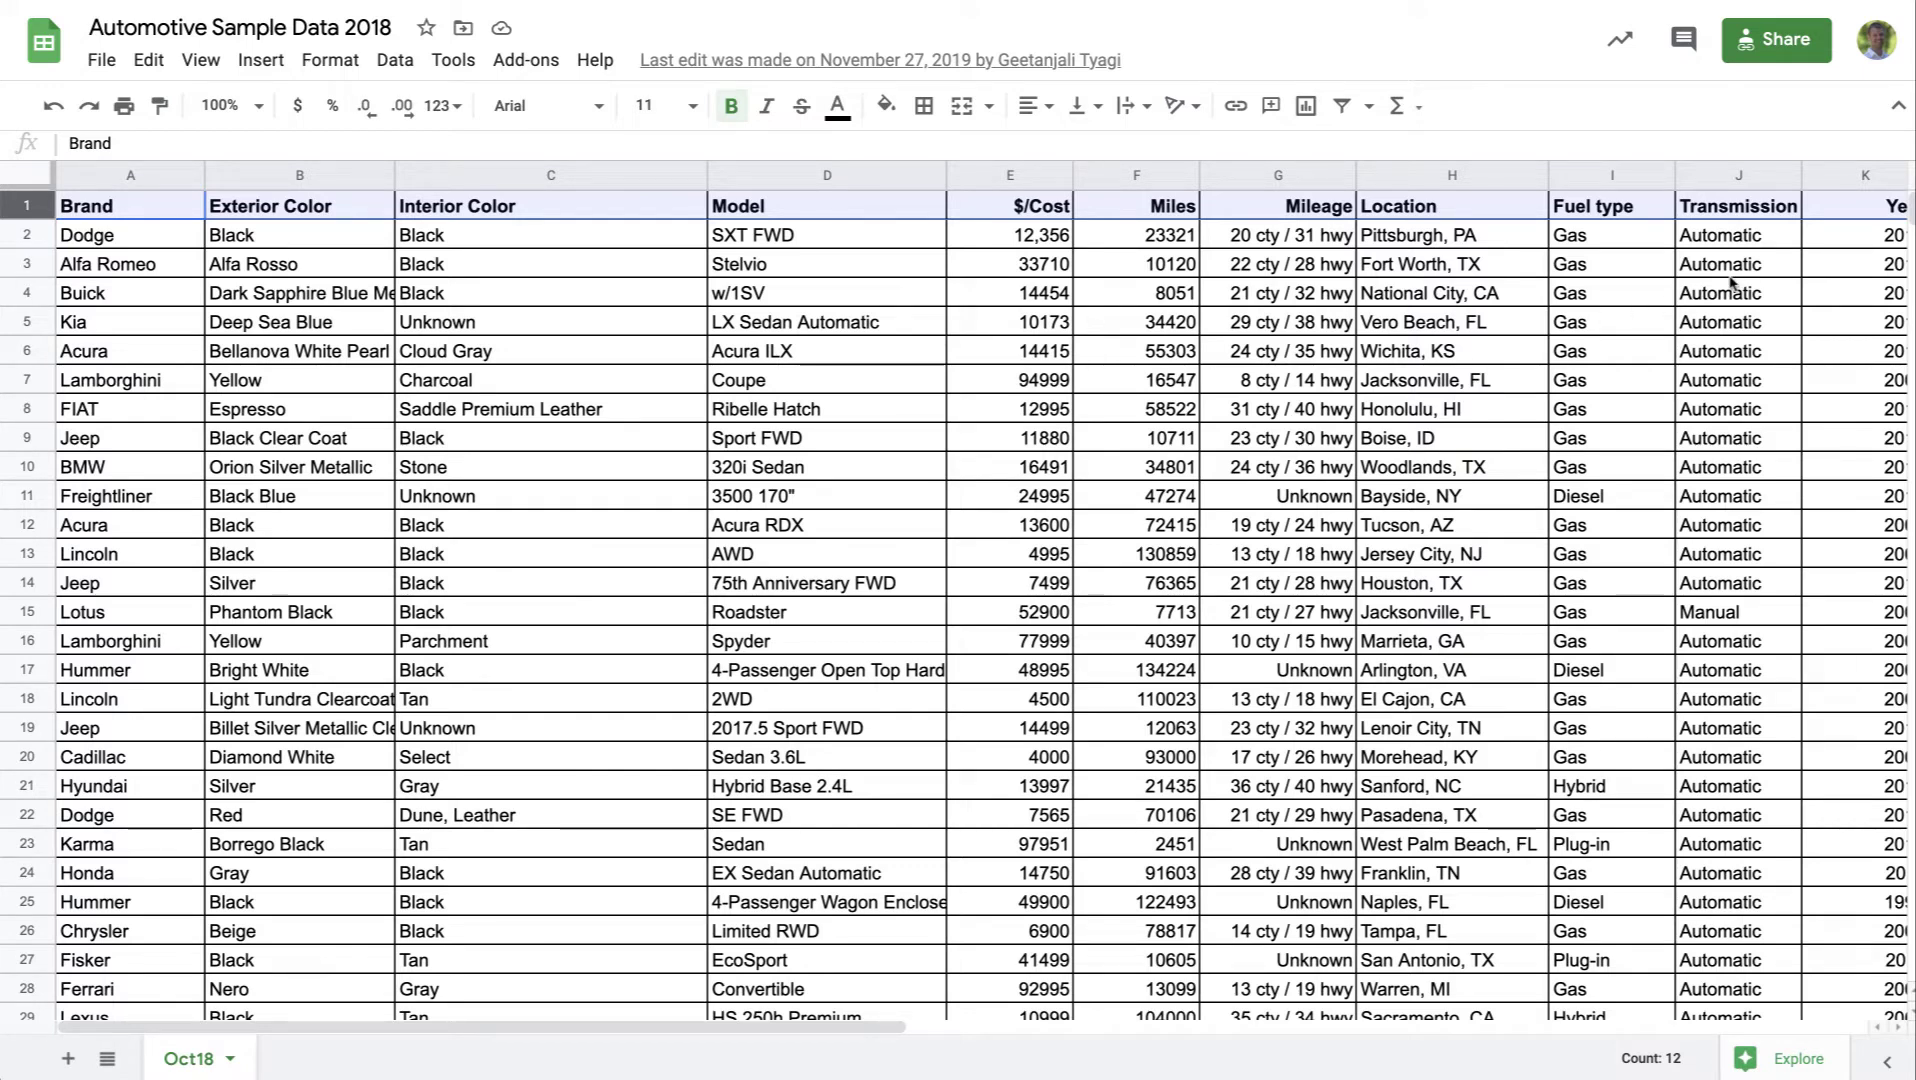
pyautogui.click(1600, 243)
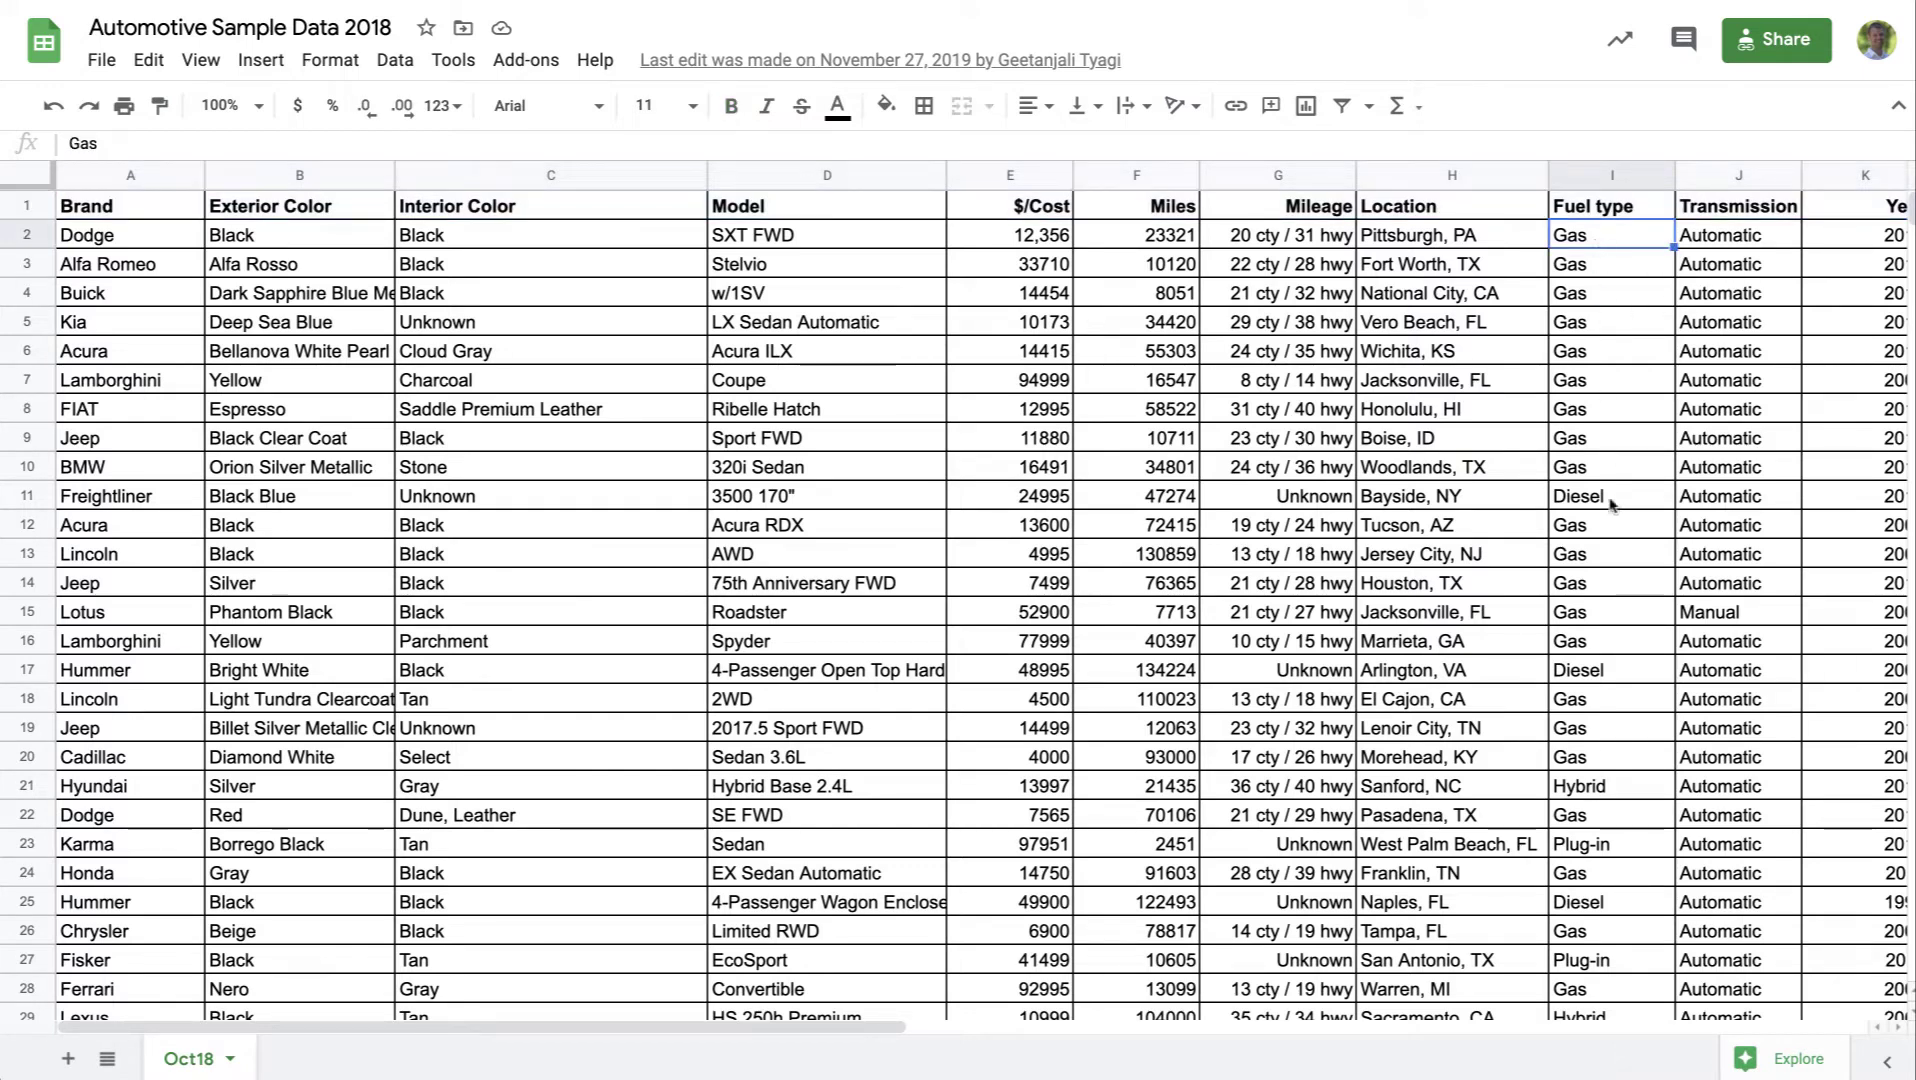
pyautogui.scroll(-1, 1612, 672)
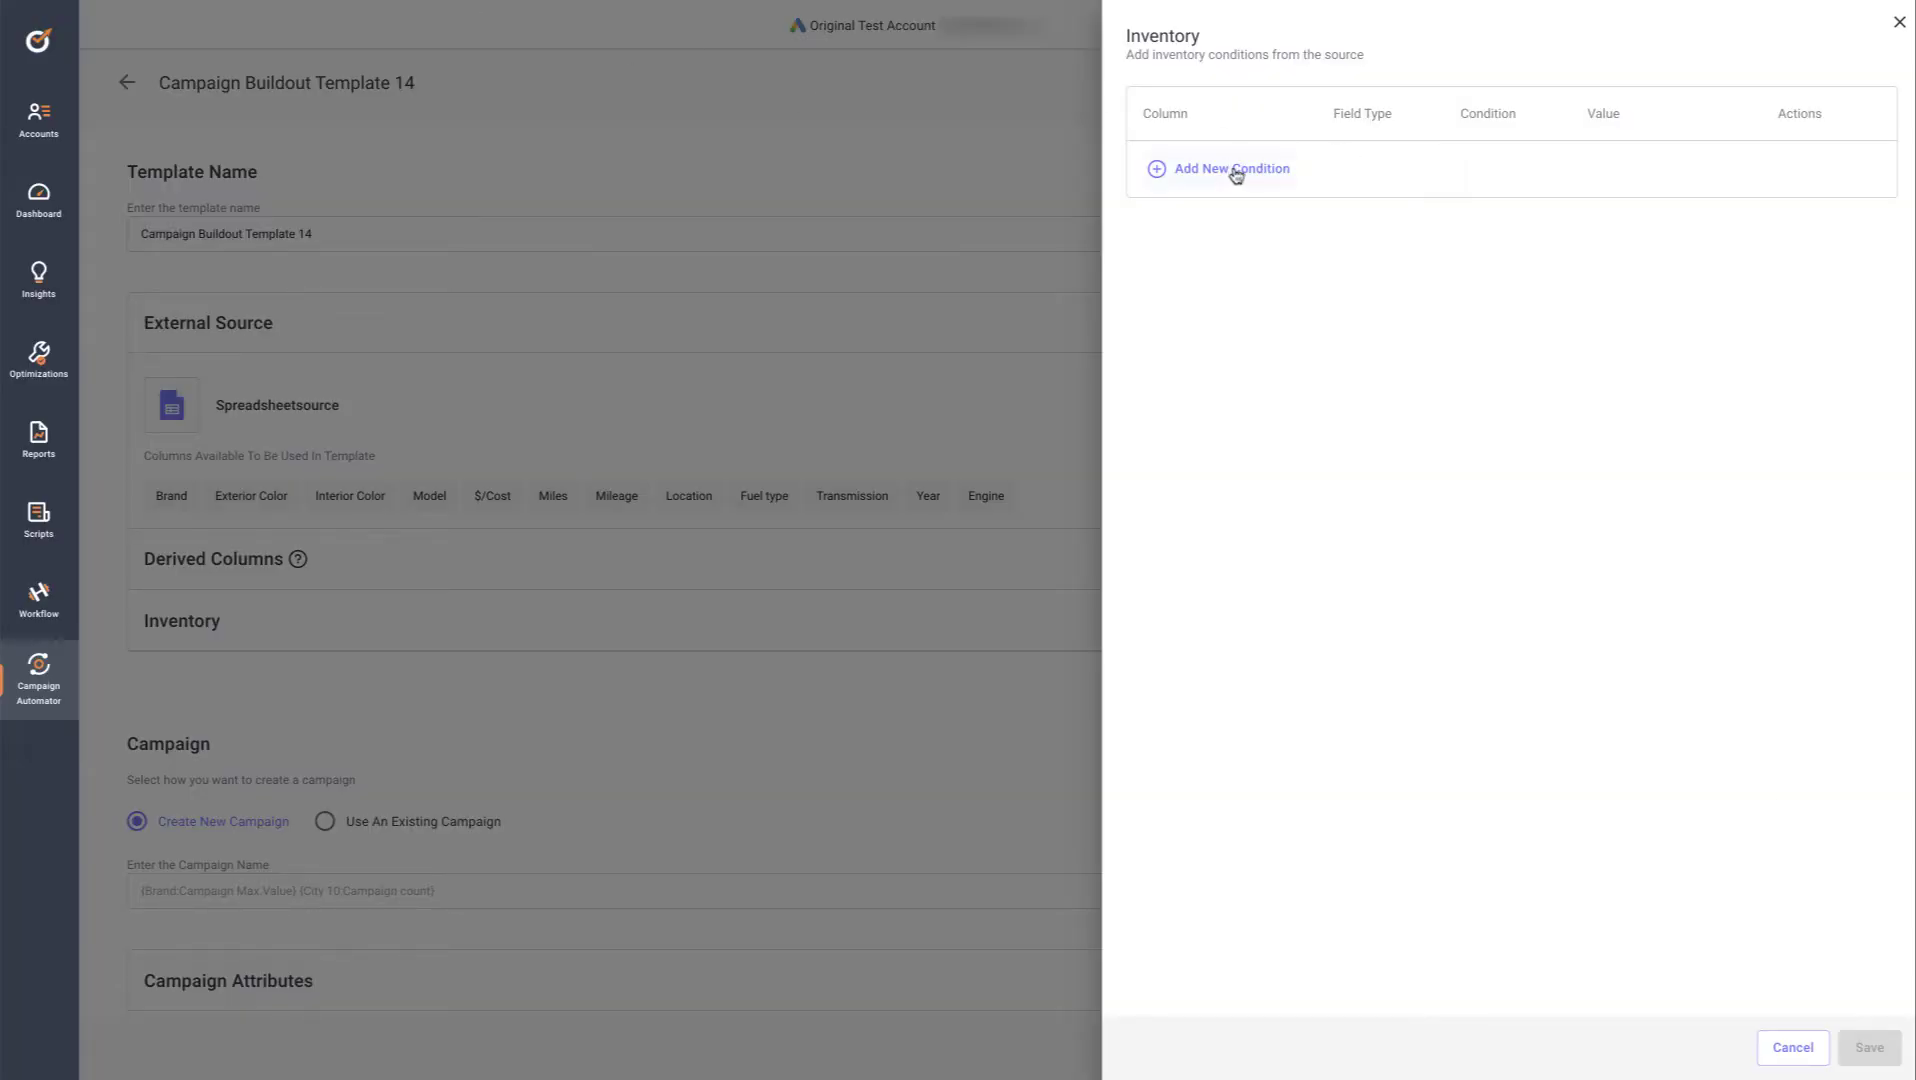
# Add and save a Text condition where Fuel type Is Equal To Hybrid
pyautogui.click(1236, 170)
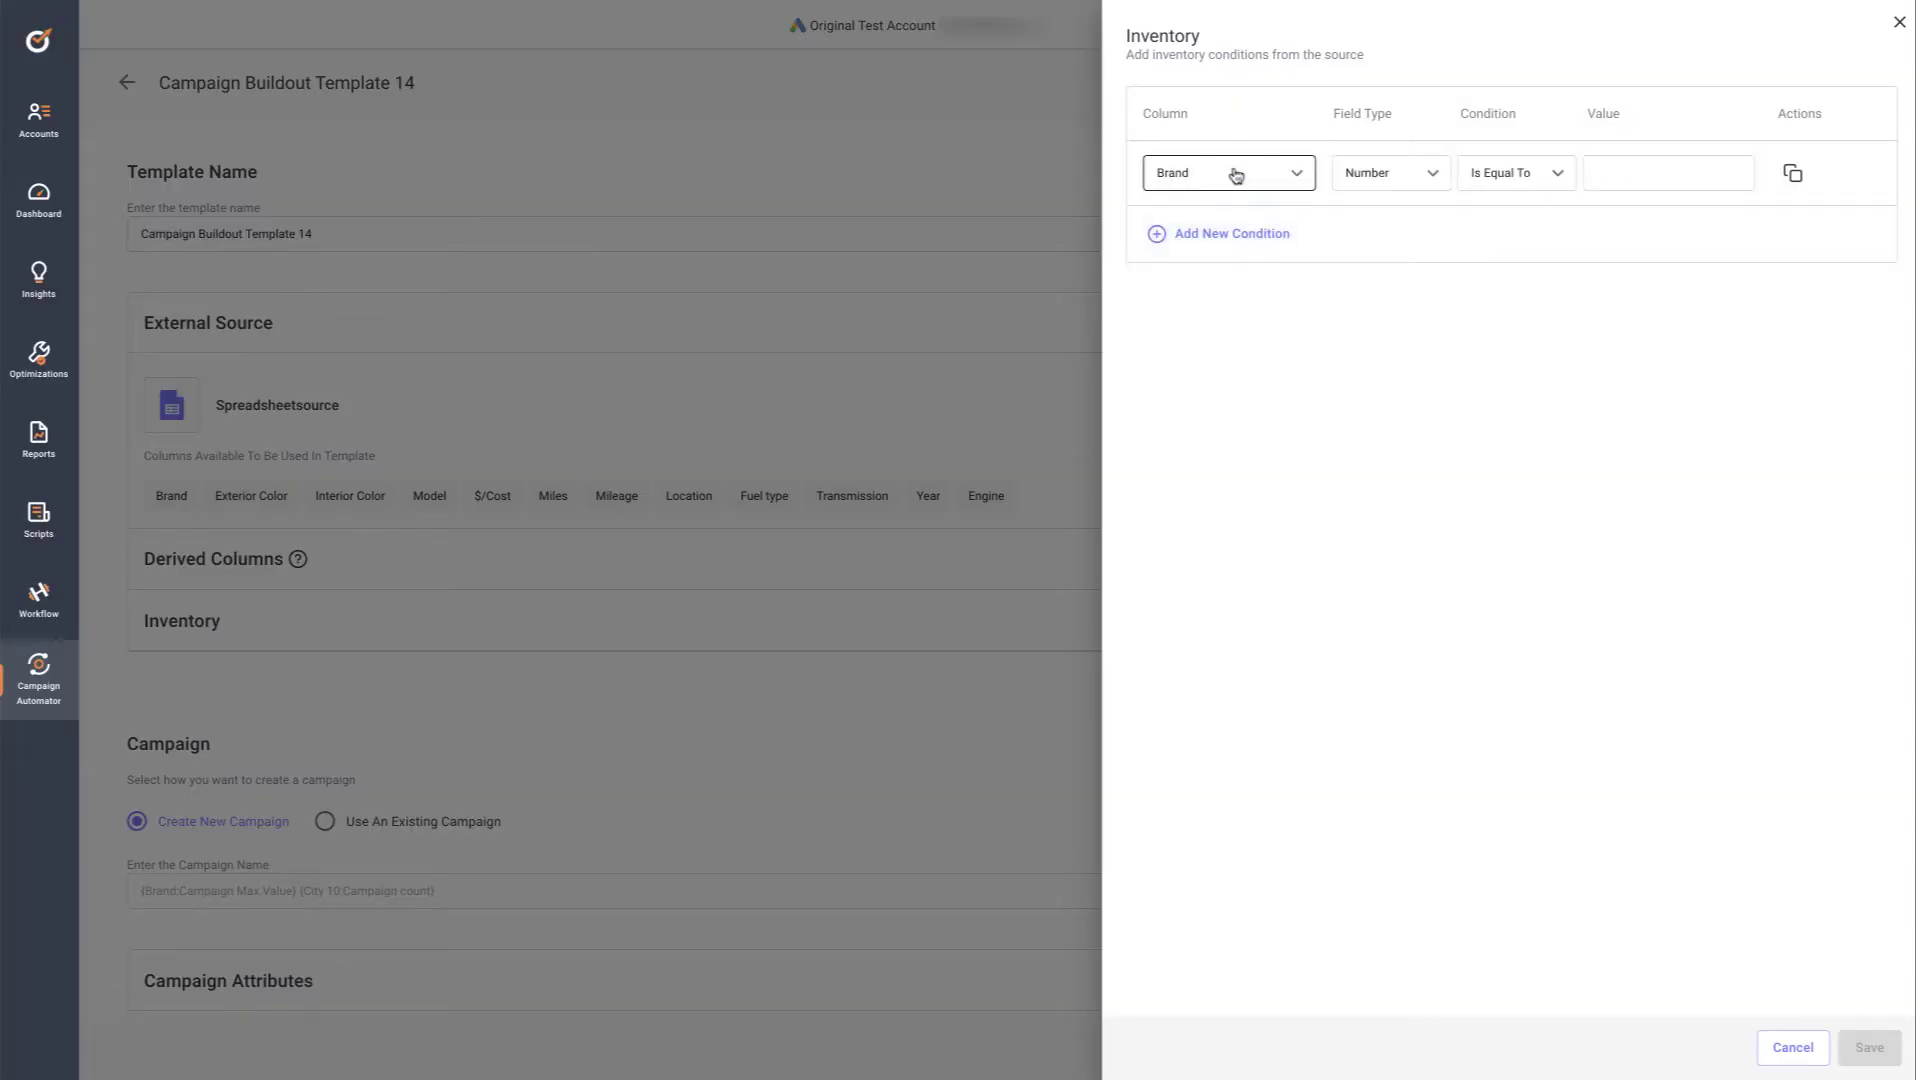
pyautogui.click(1299, 176)
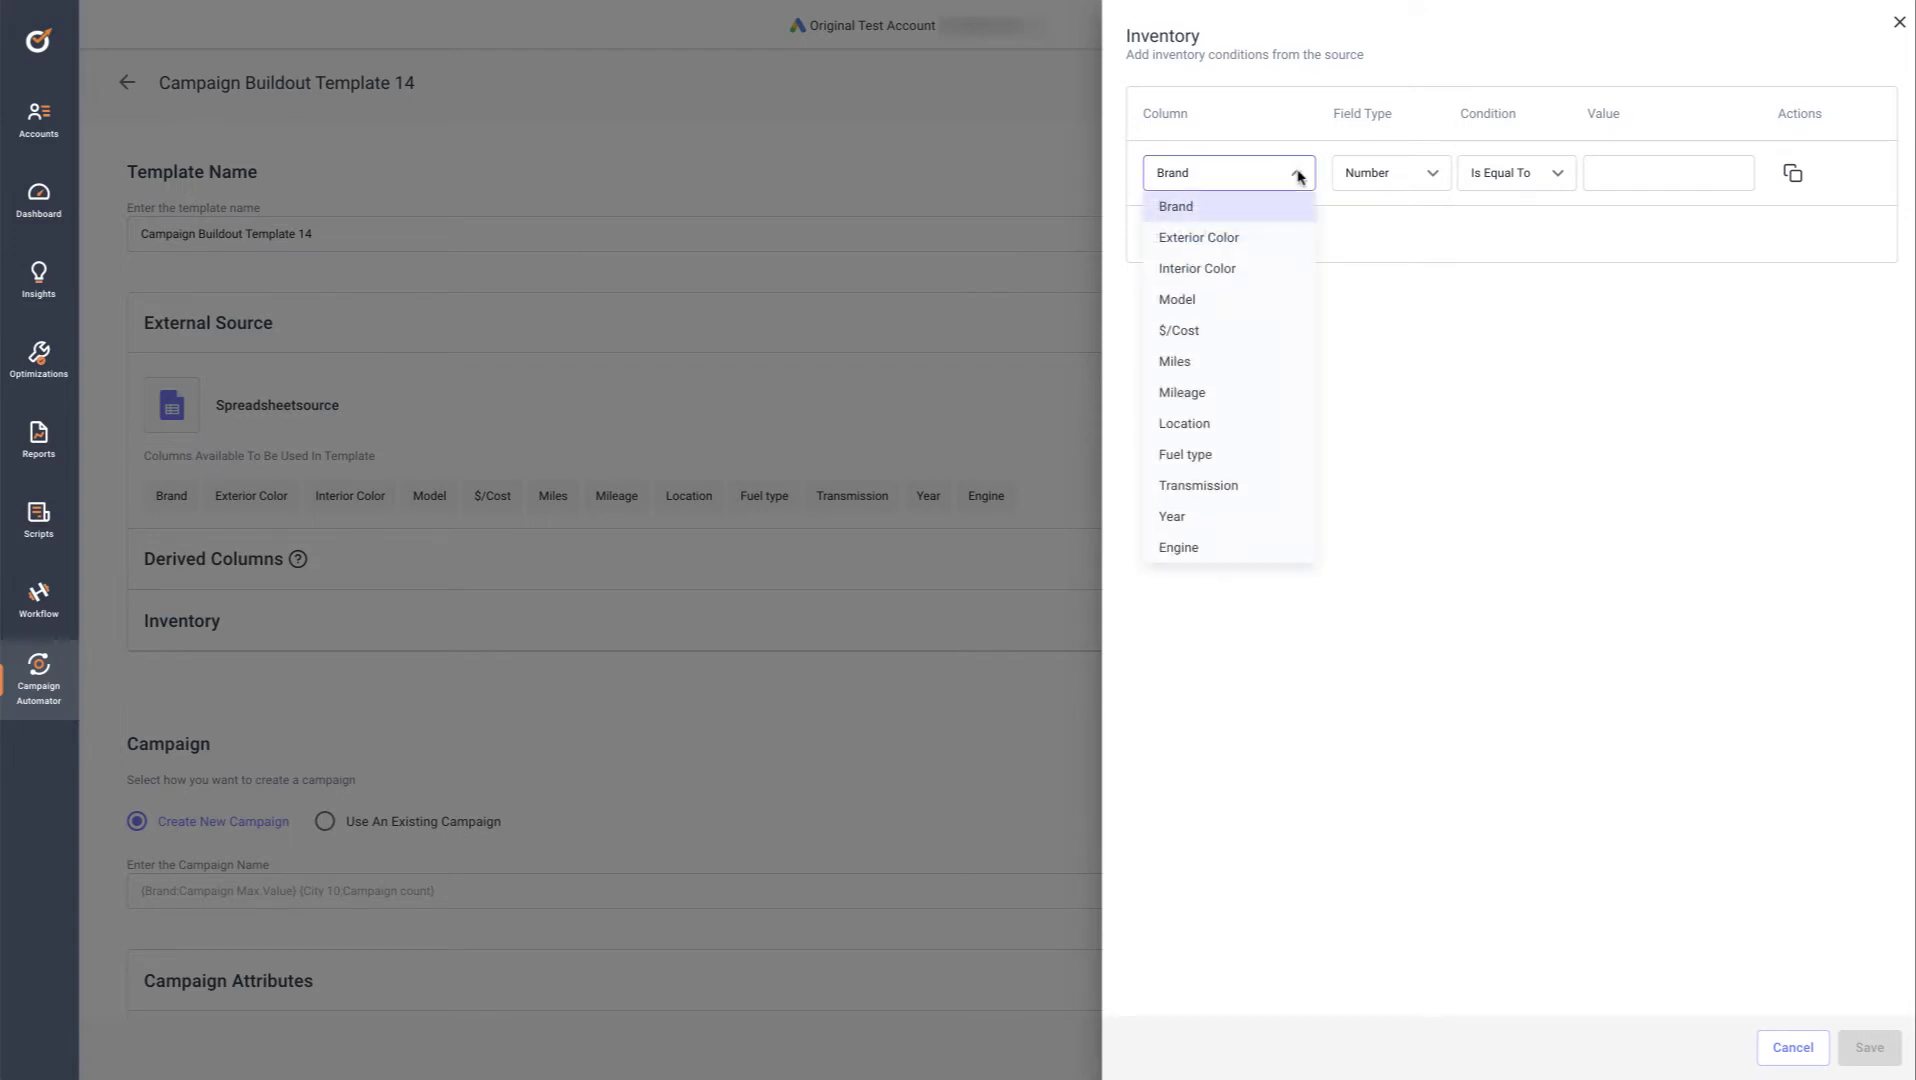
pyautogui.click(1215, 454)
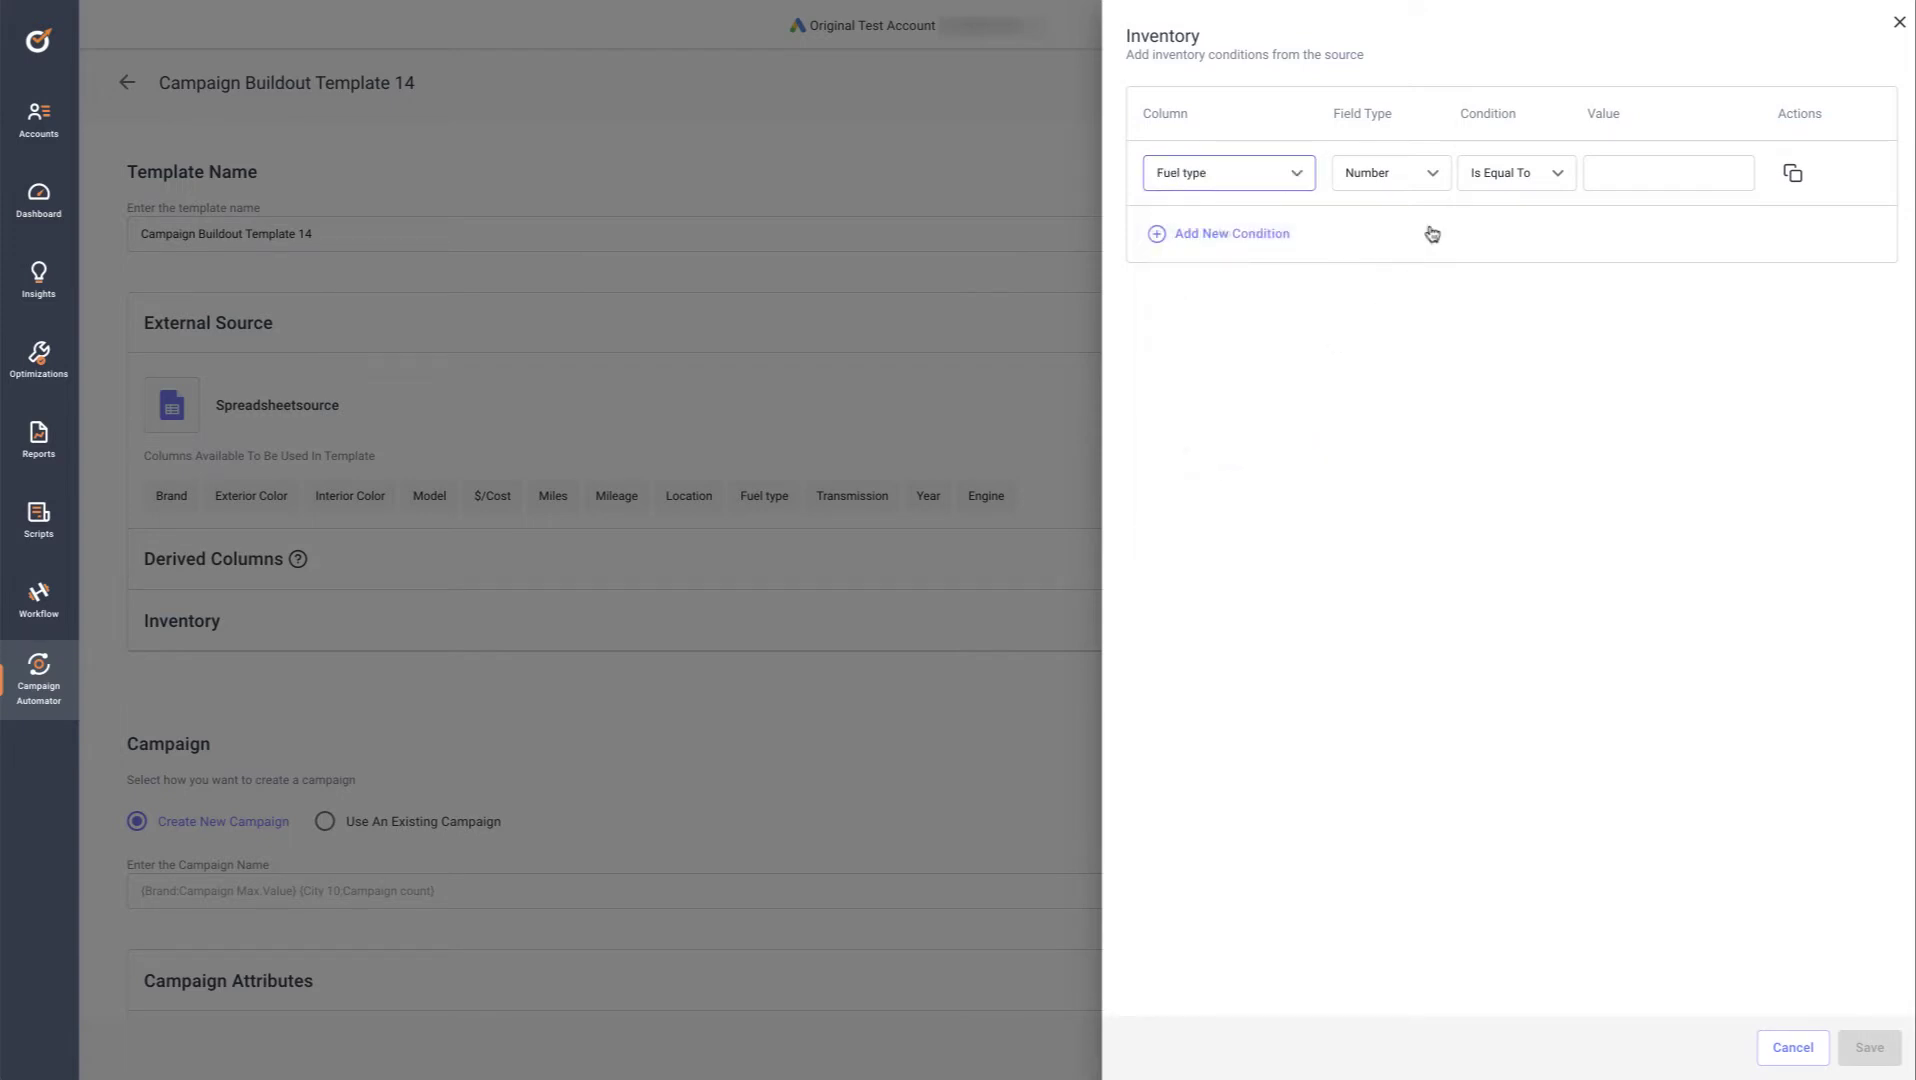
pyautogui.click(1437, 174)
pyautogui.click(1389, 243)
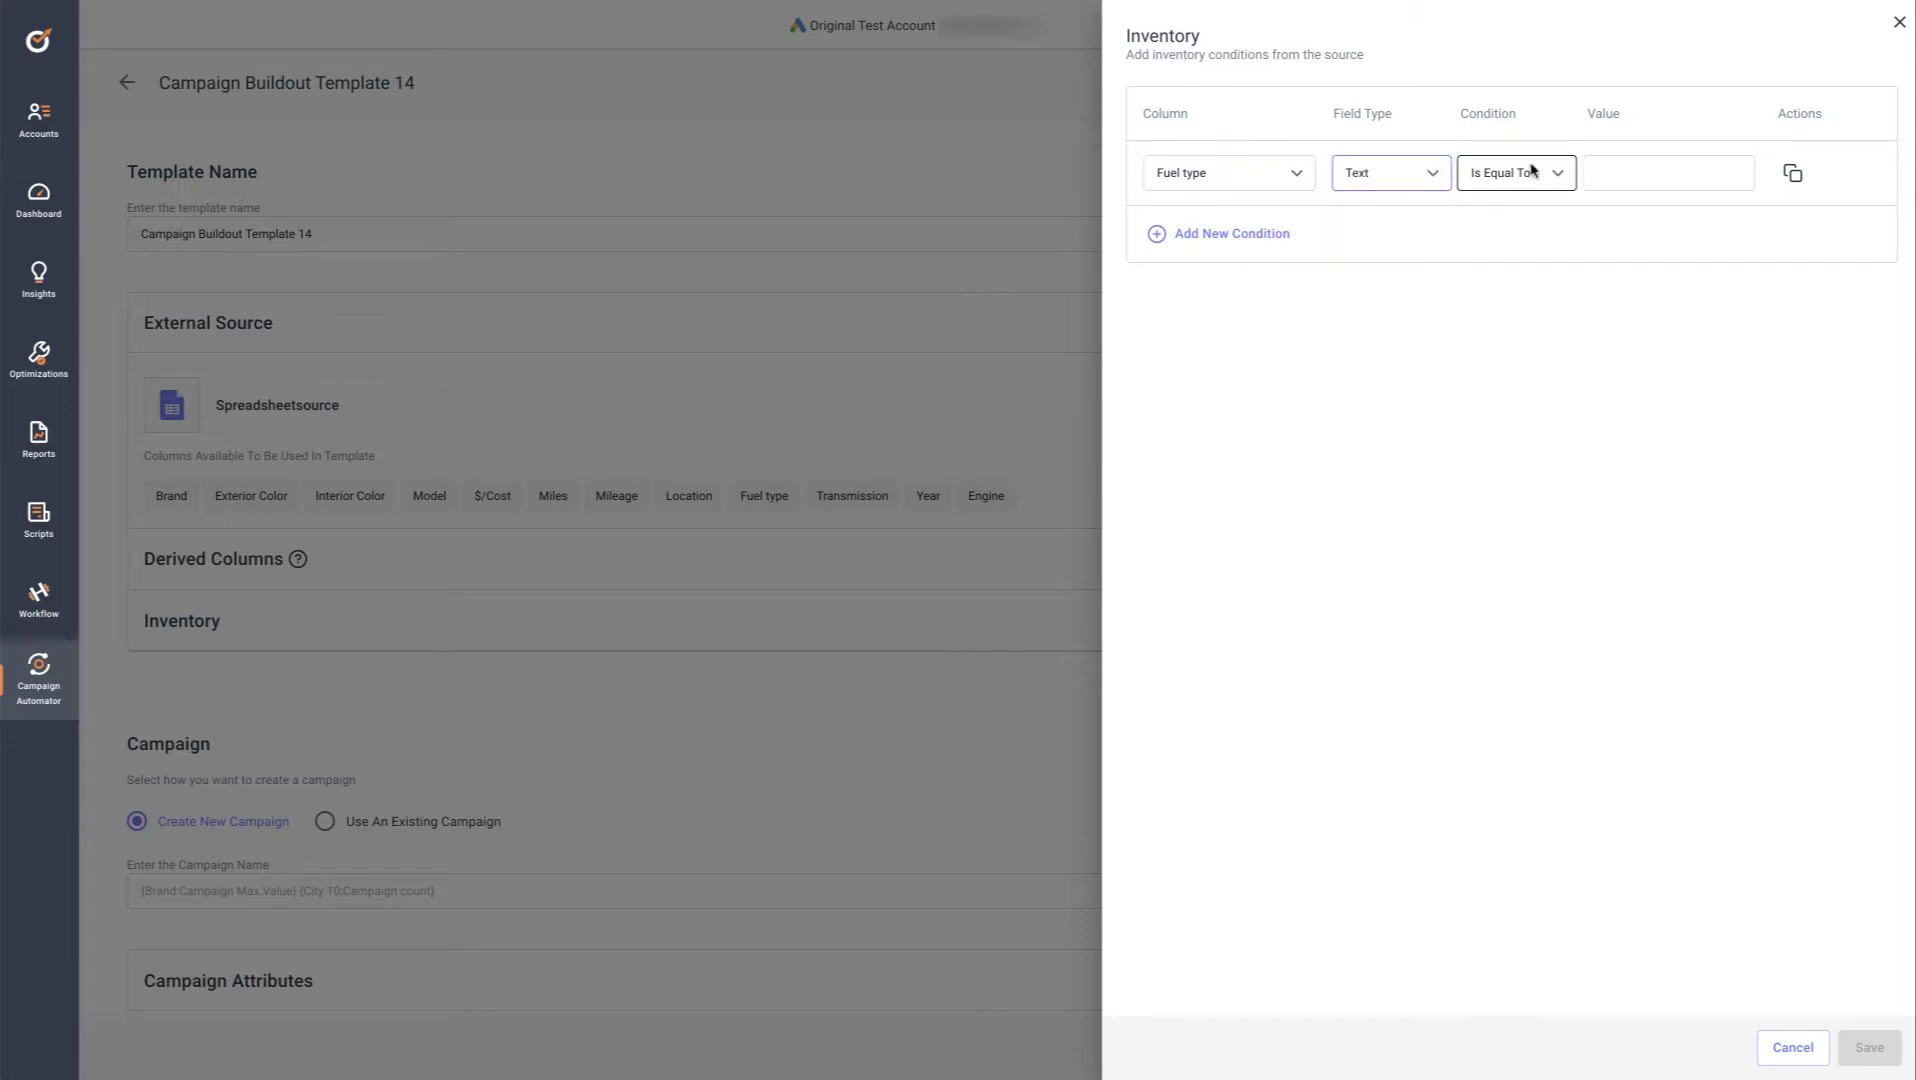
pyautogui.click(1622, 173)
pyautogui.write('hybrid')
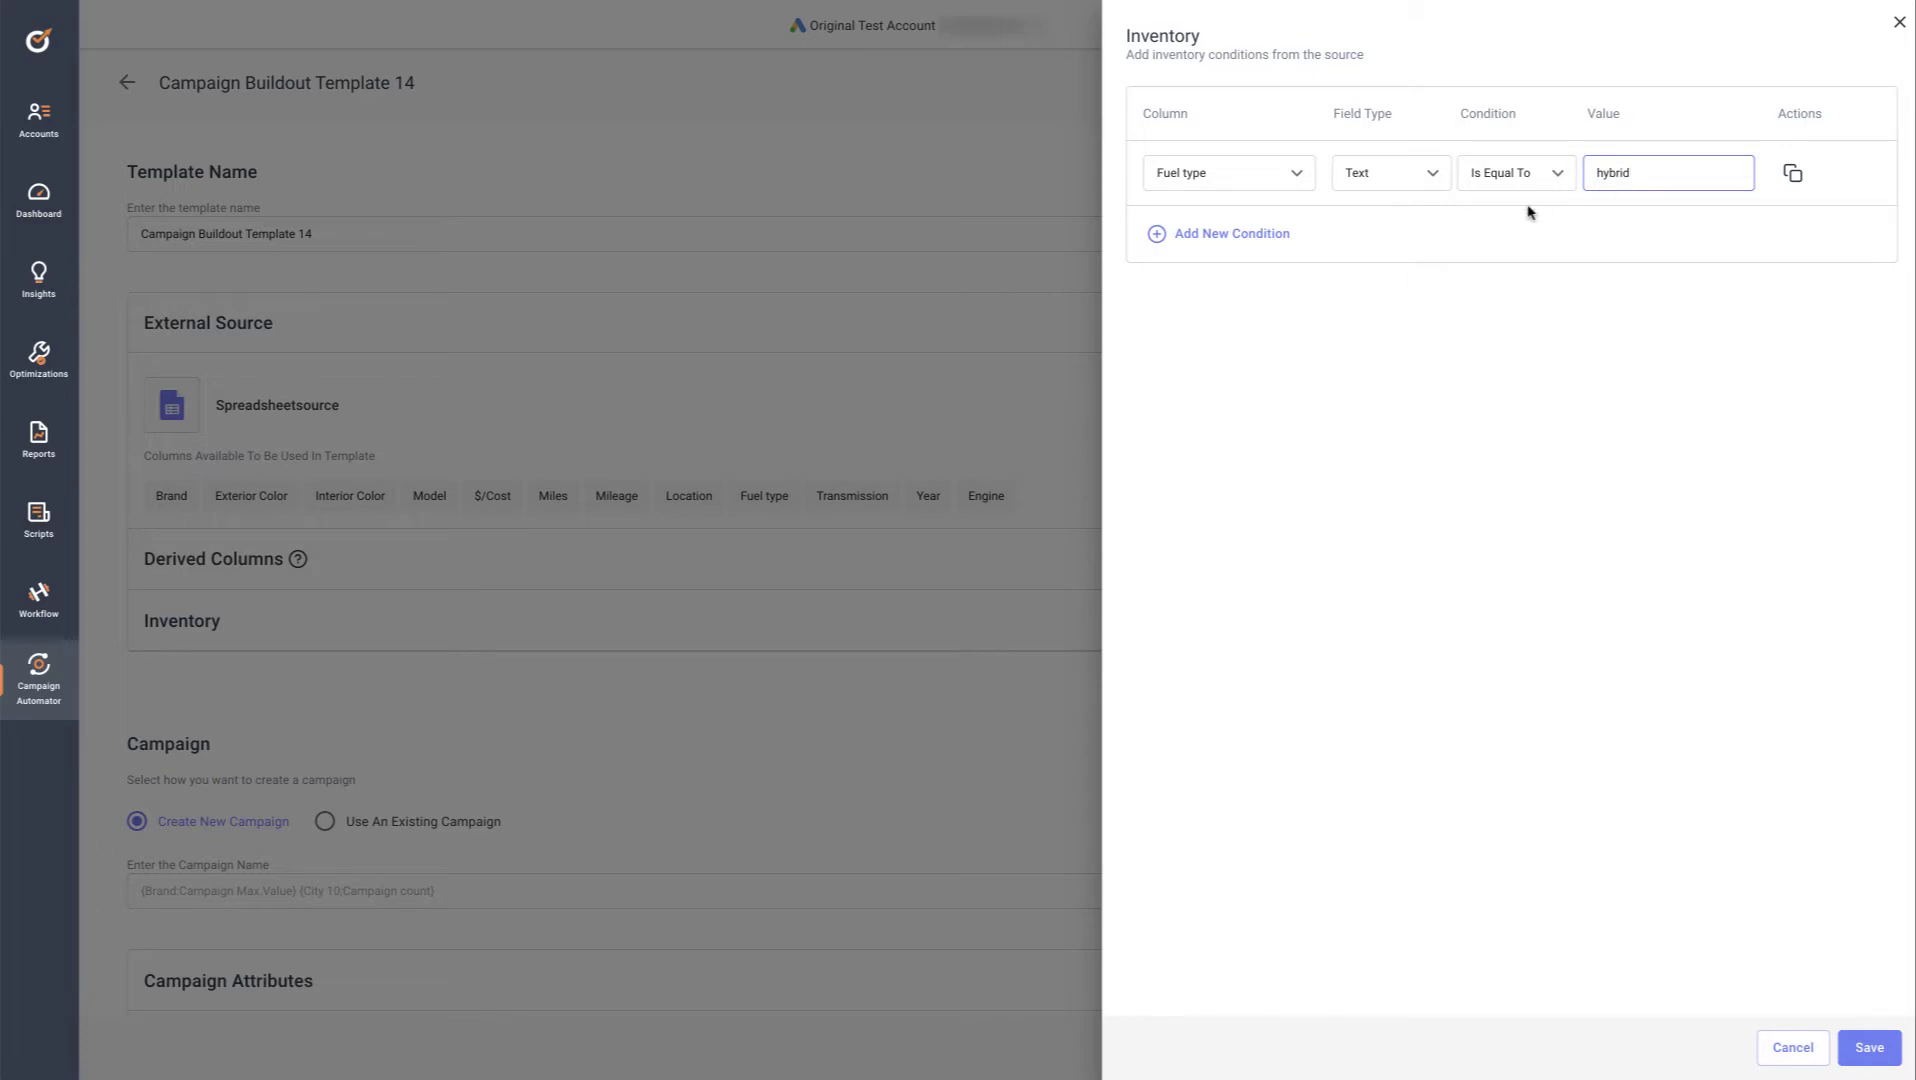
pyautogui.click(1868, 1048)
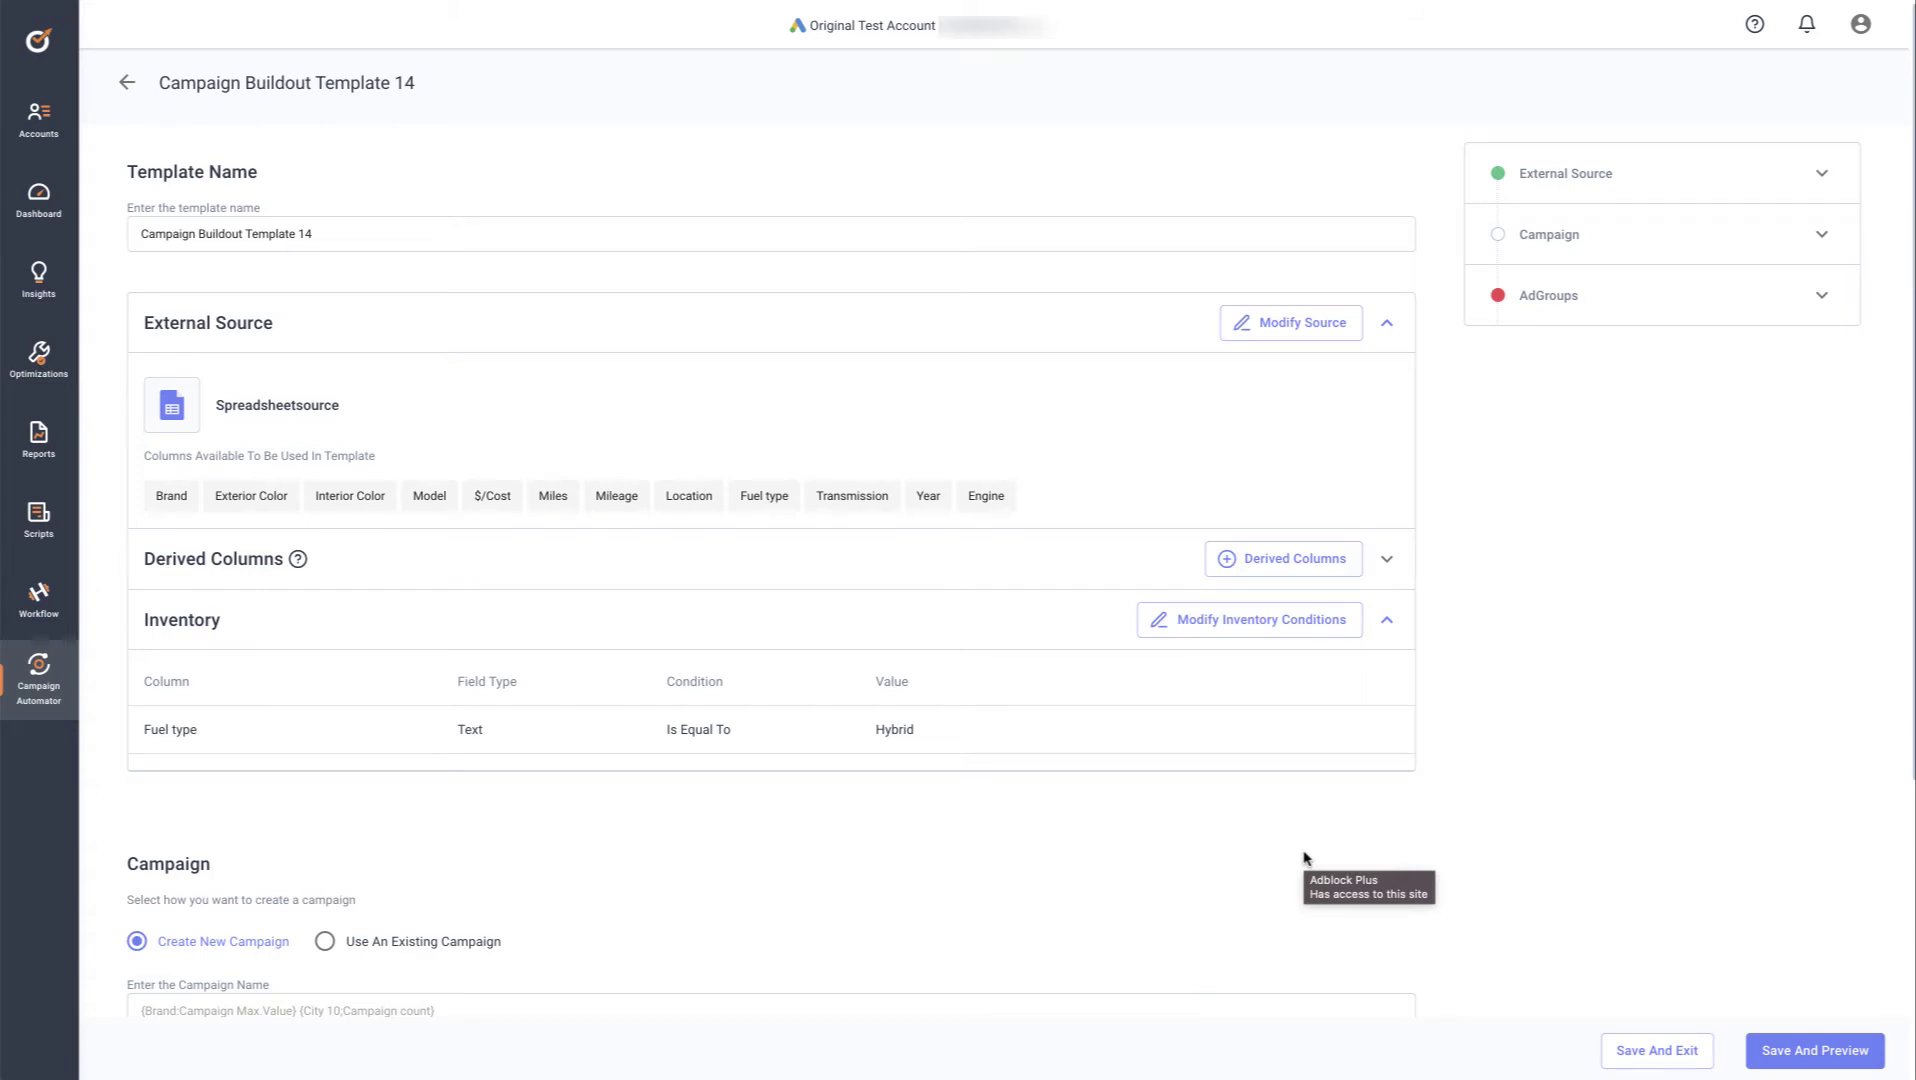
# Insert the Brand column token, then the Model column value token, into the campaign name pattern
pyautogui.scroll(-3, 1304, 857)
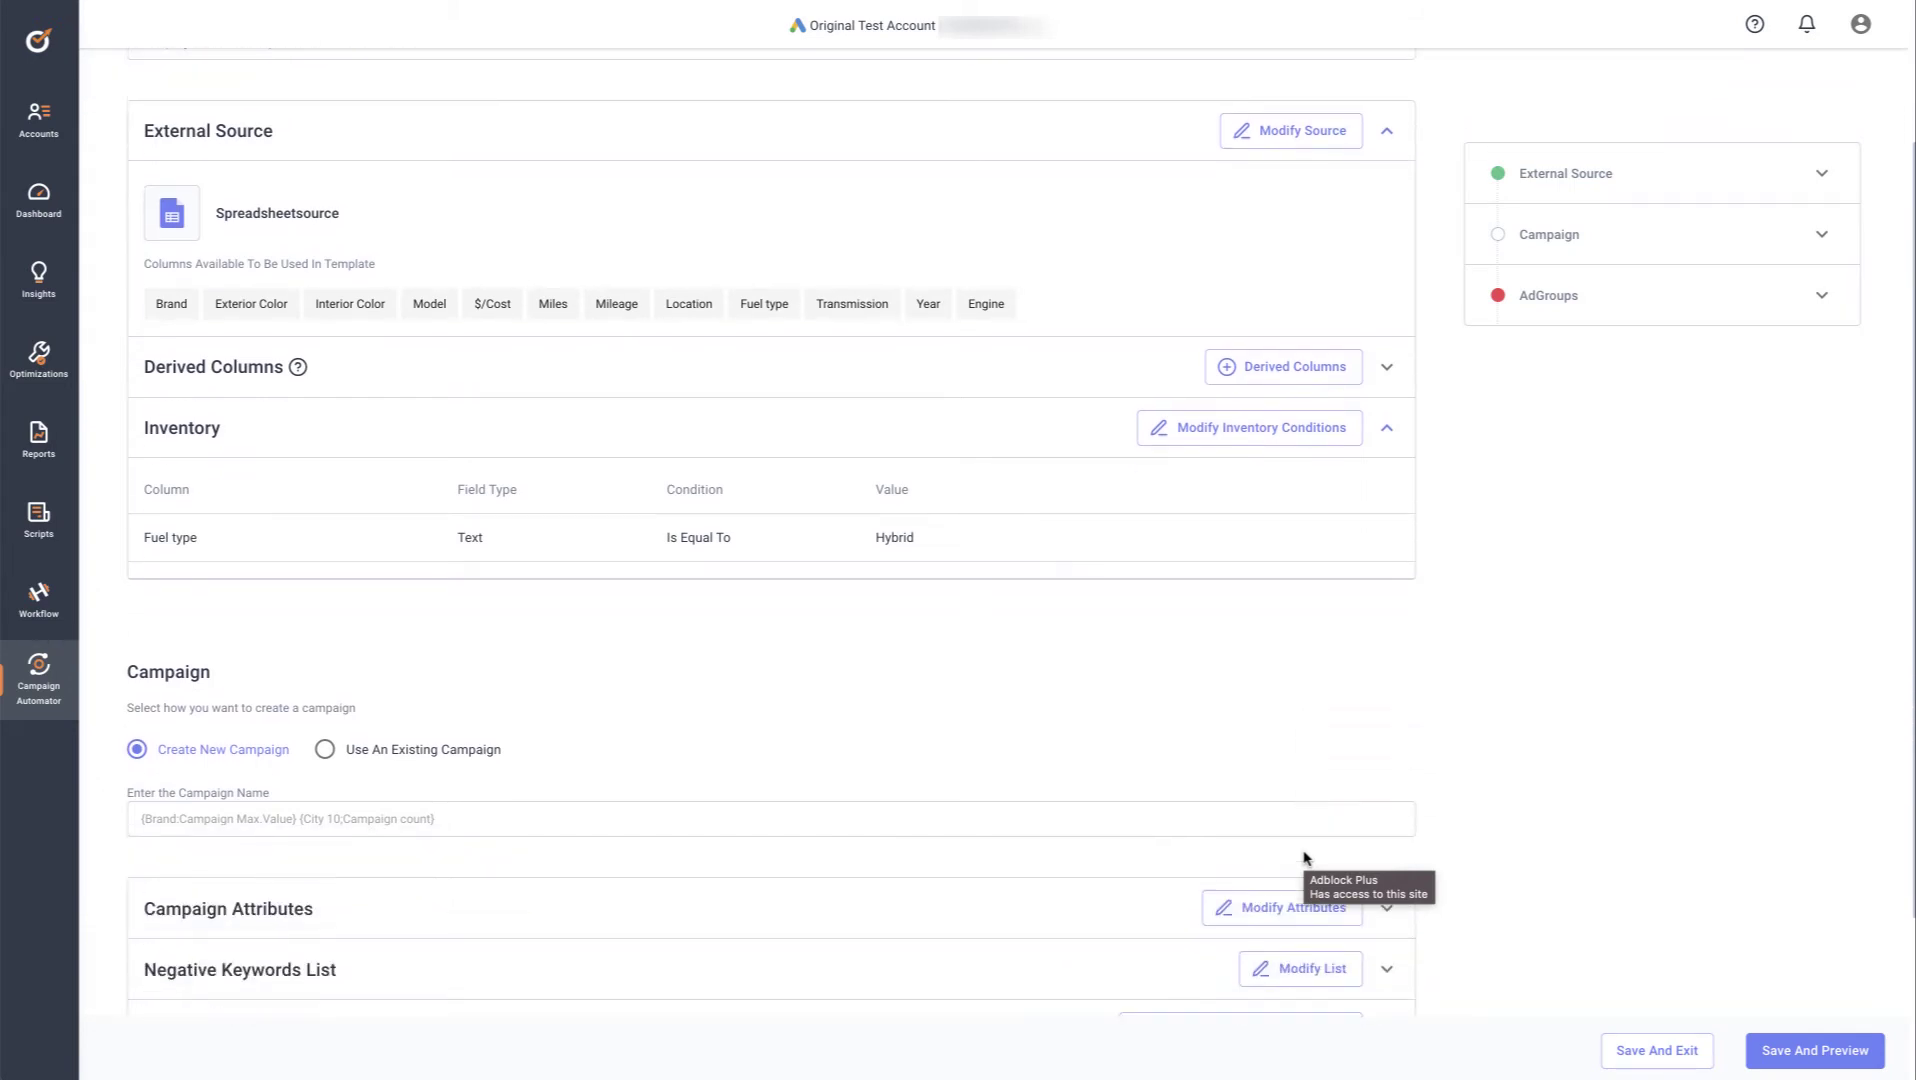
pyautogui.scroll(-2, 1304, 857)
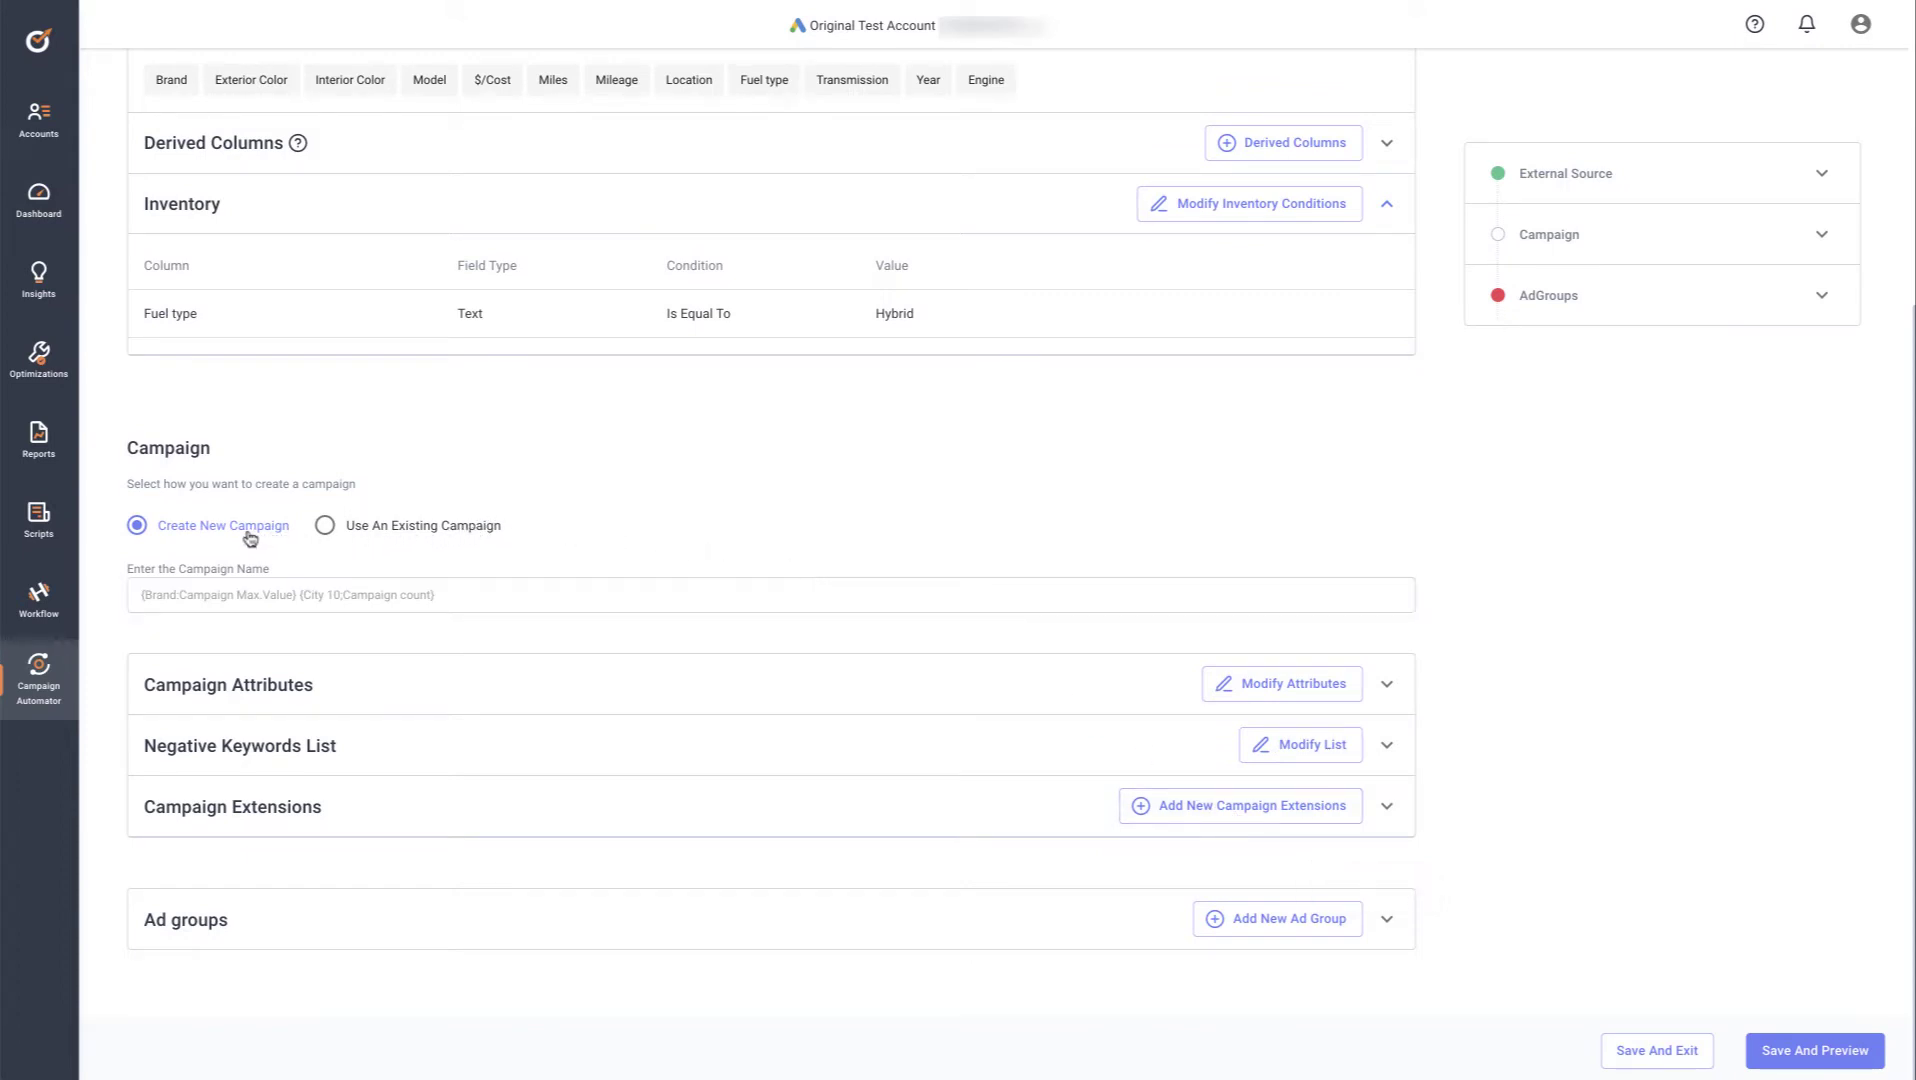
pyautogui.click(231, 595)
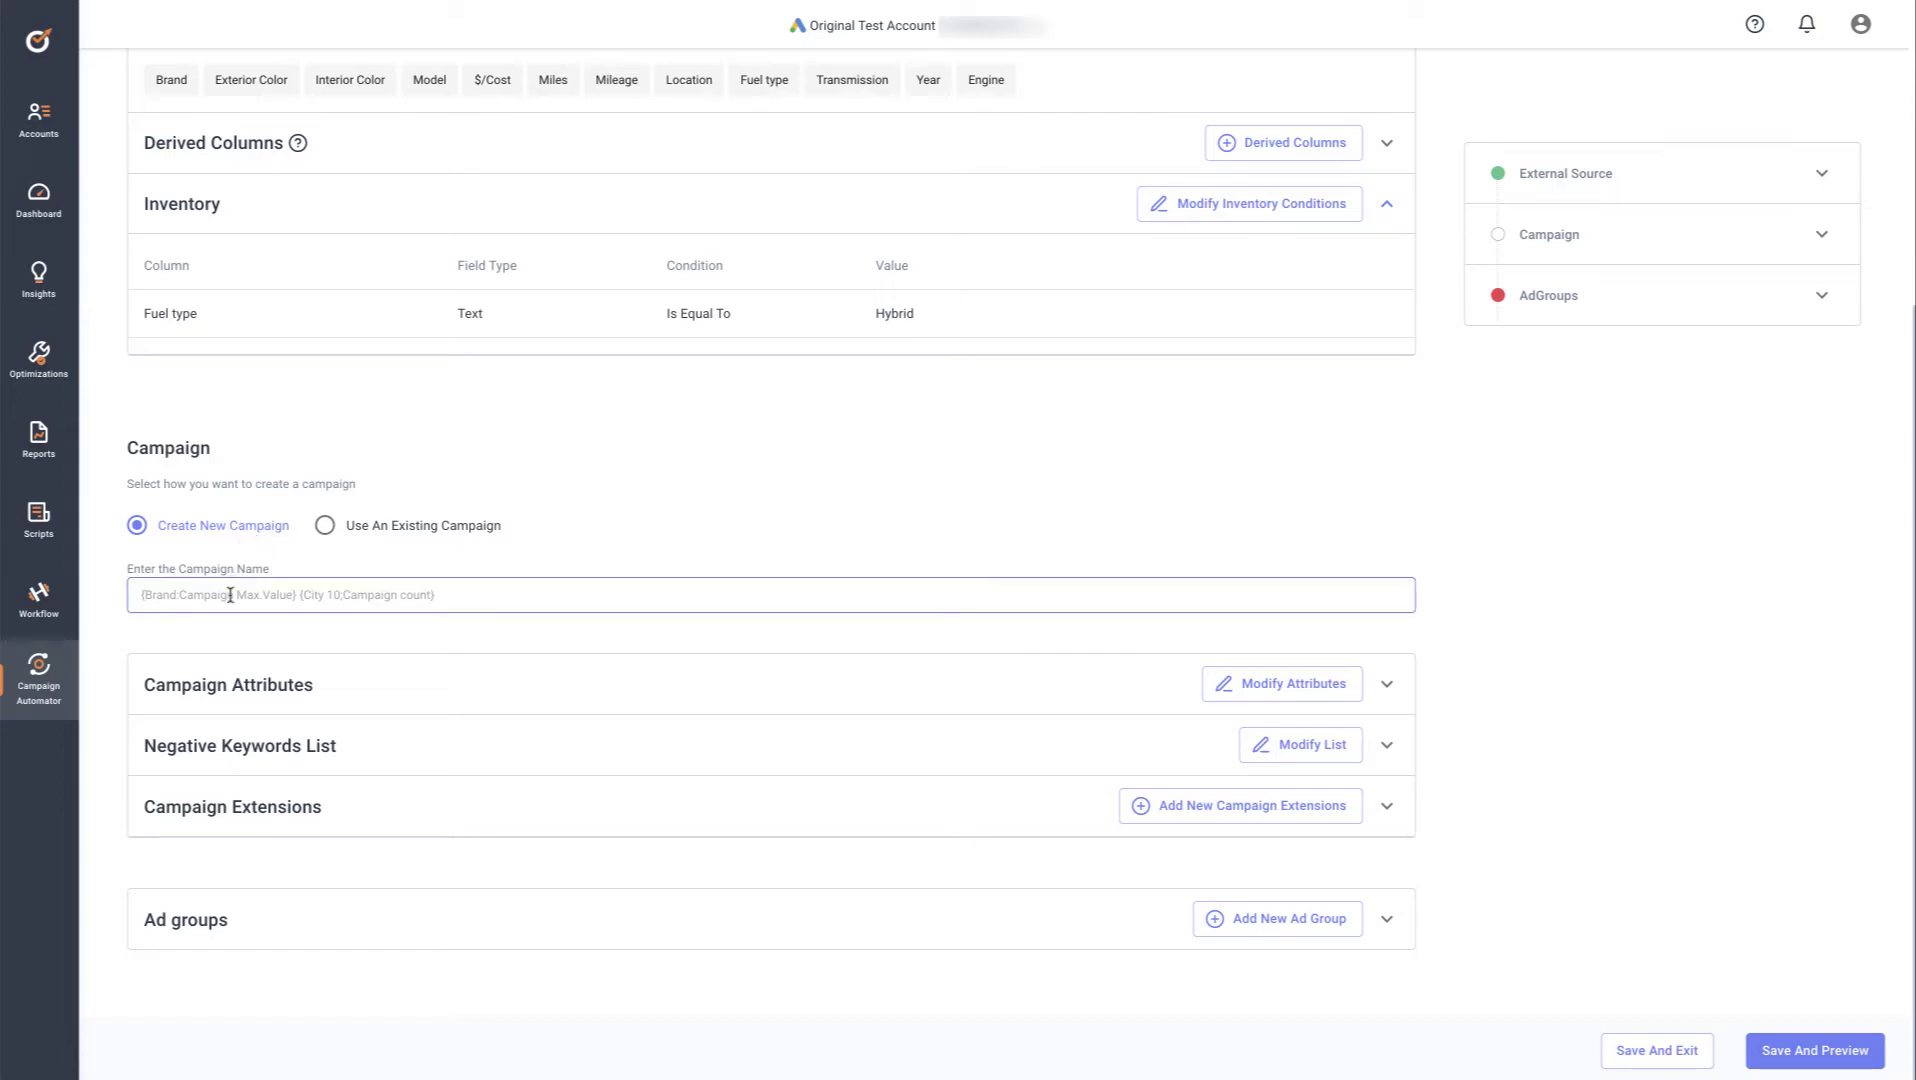
pyautogui.write('{')
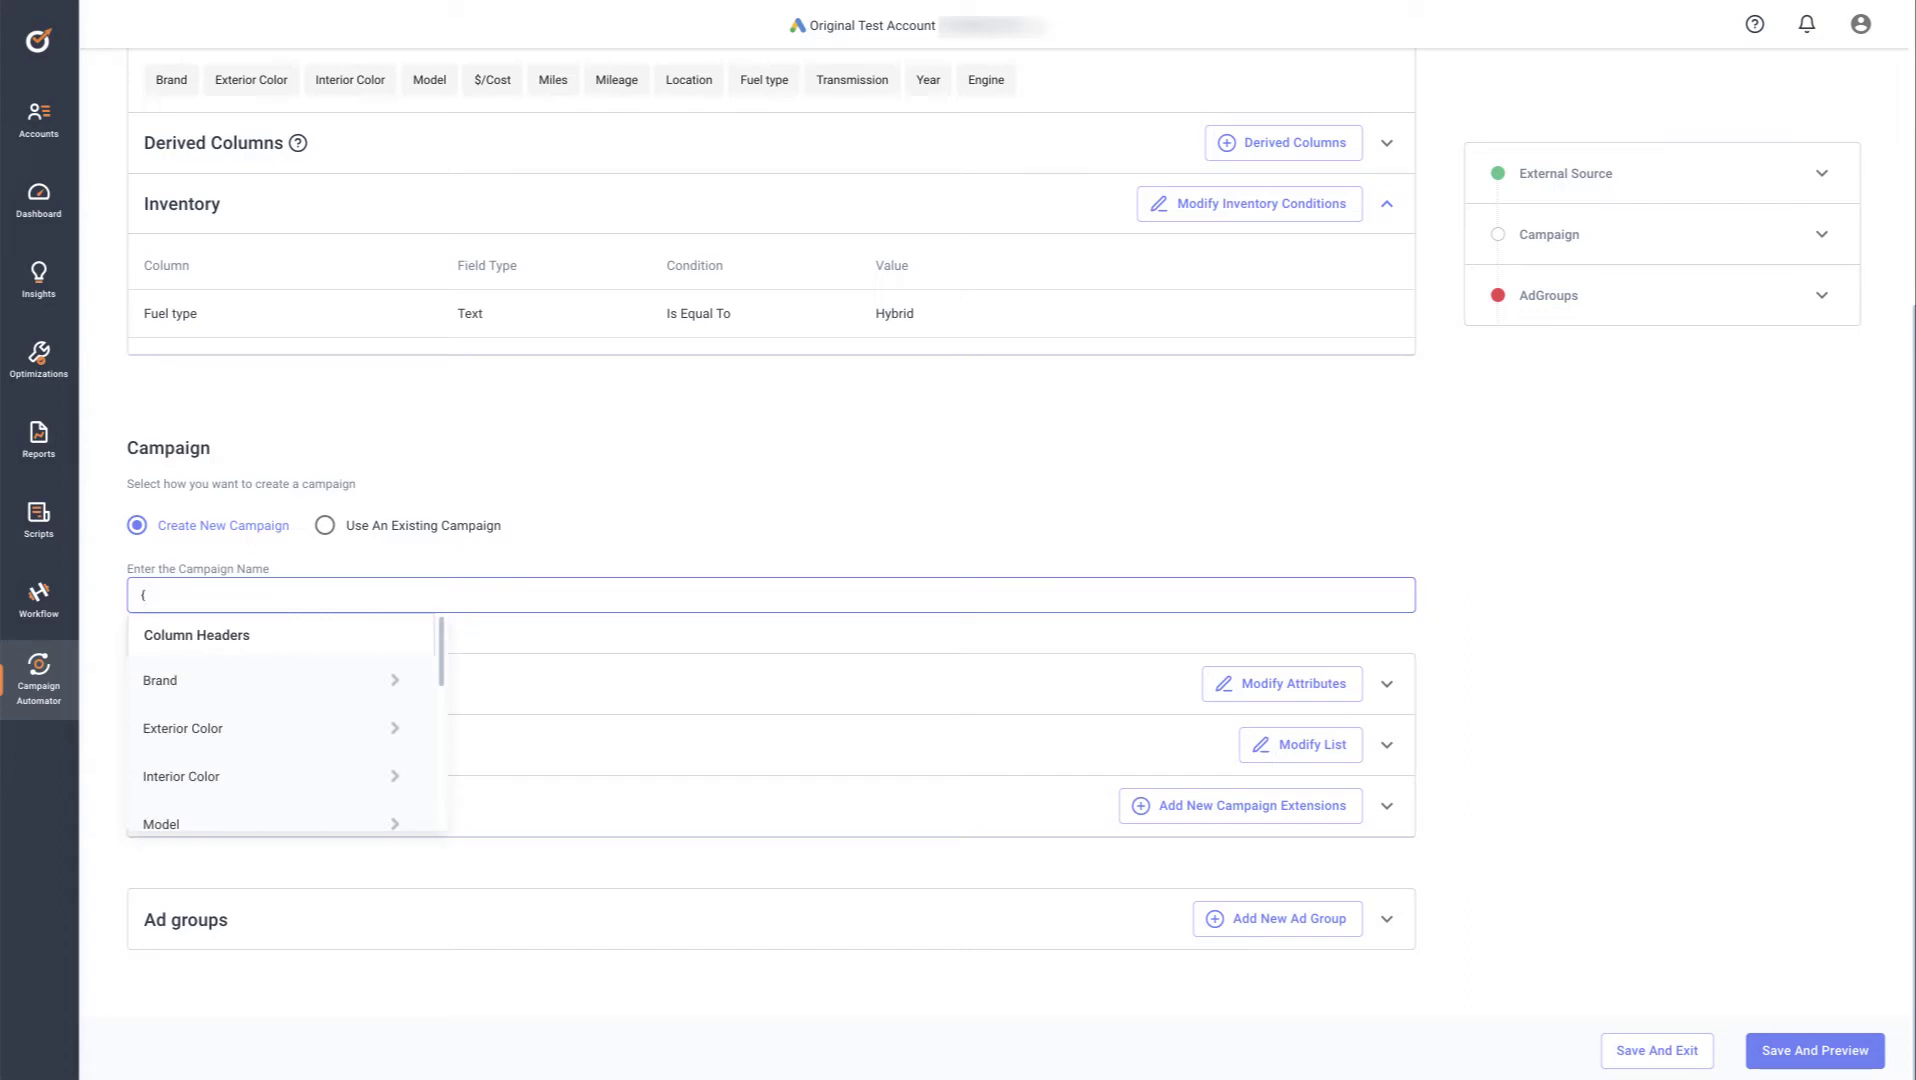
pyautogui.click(178, 684)
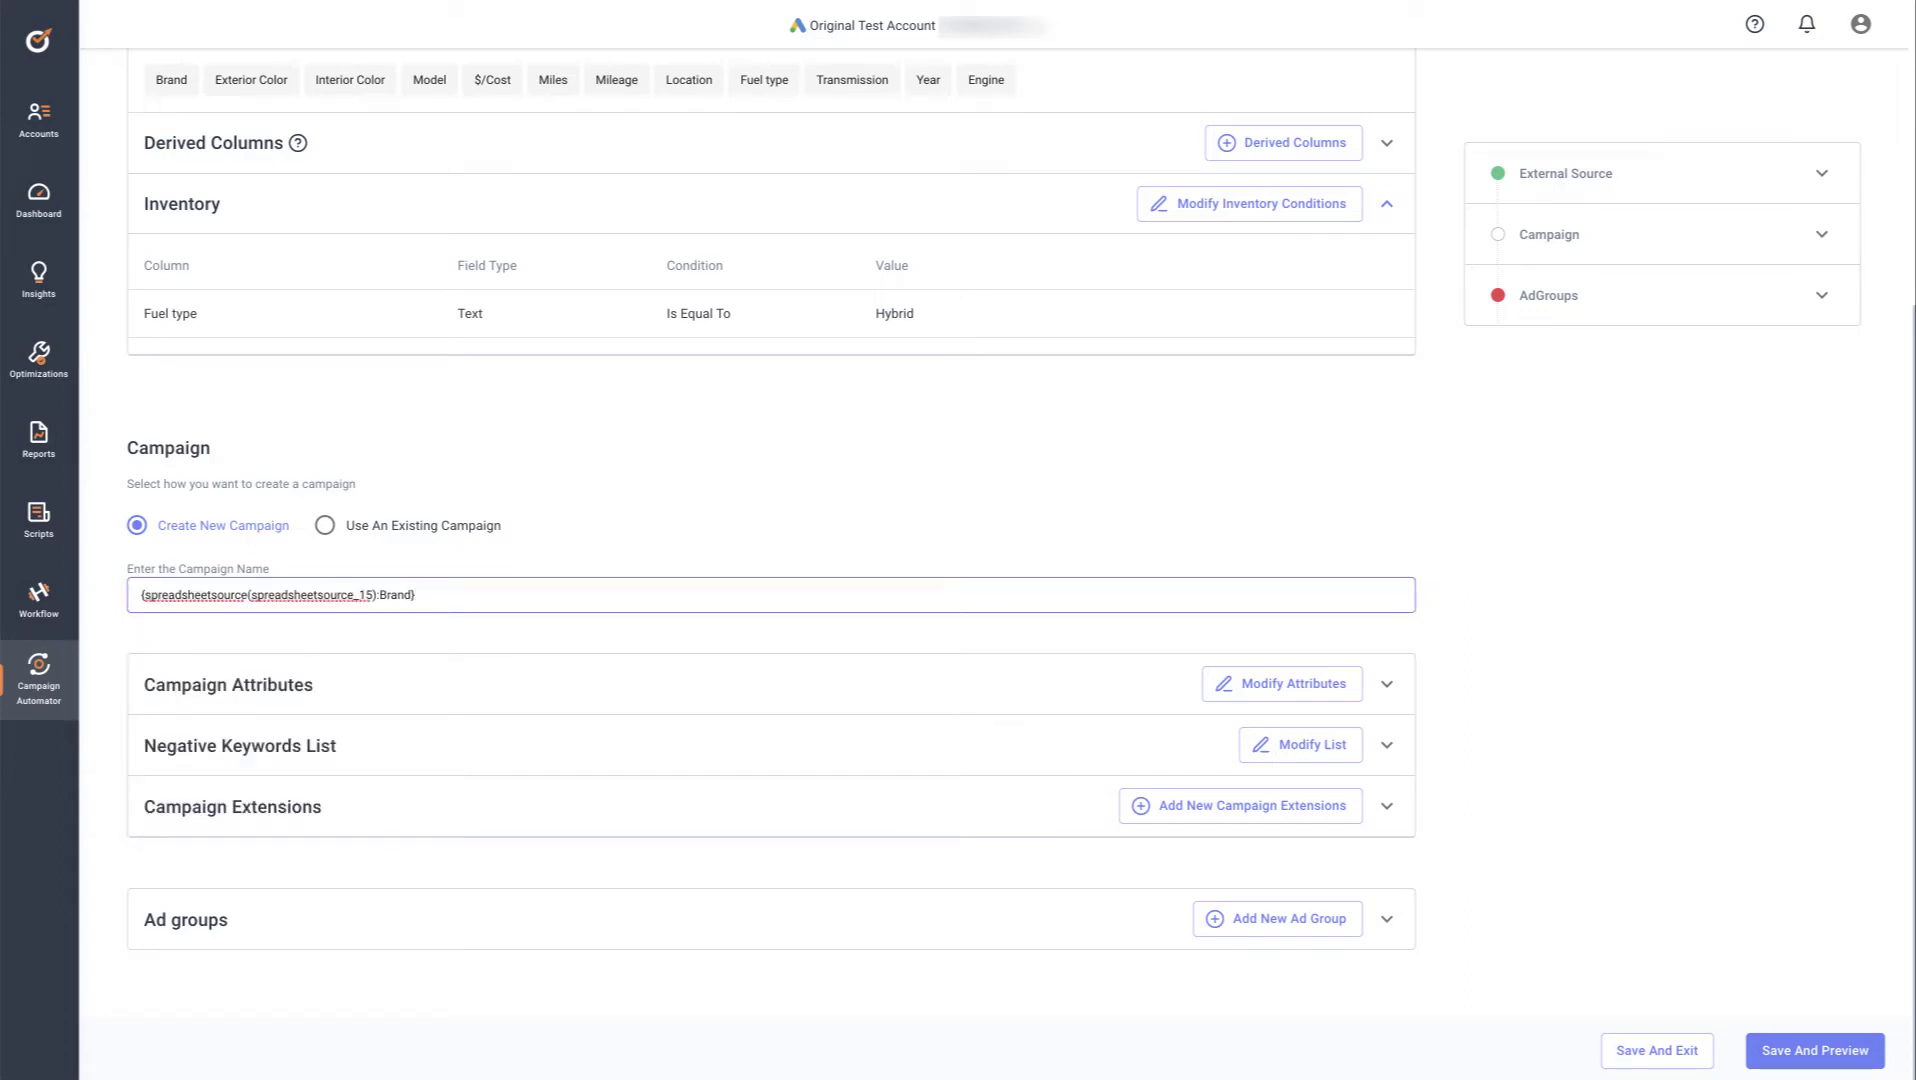
pyautogui.write('{')
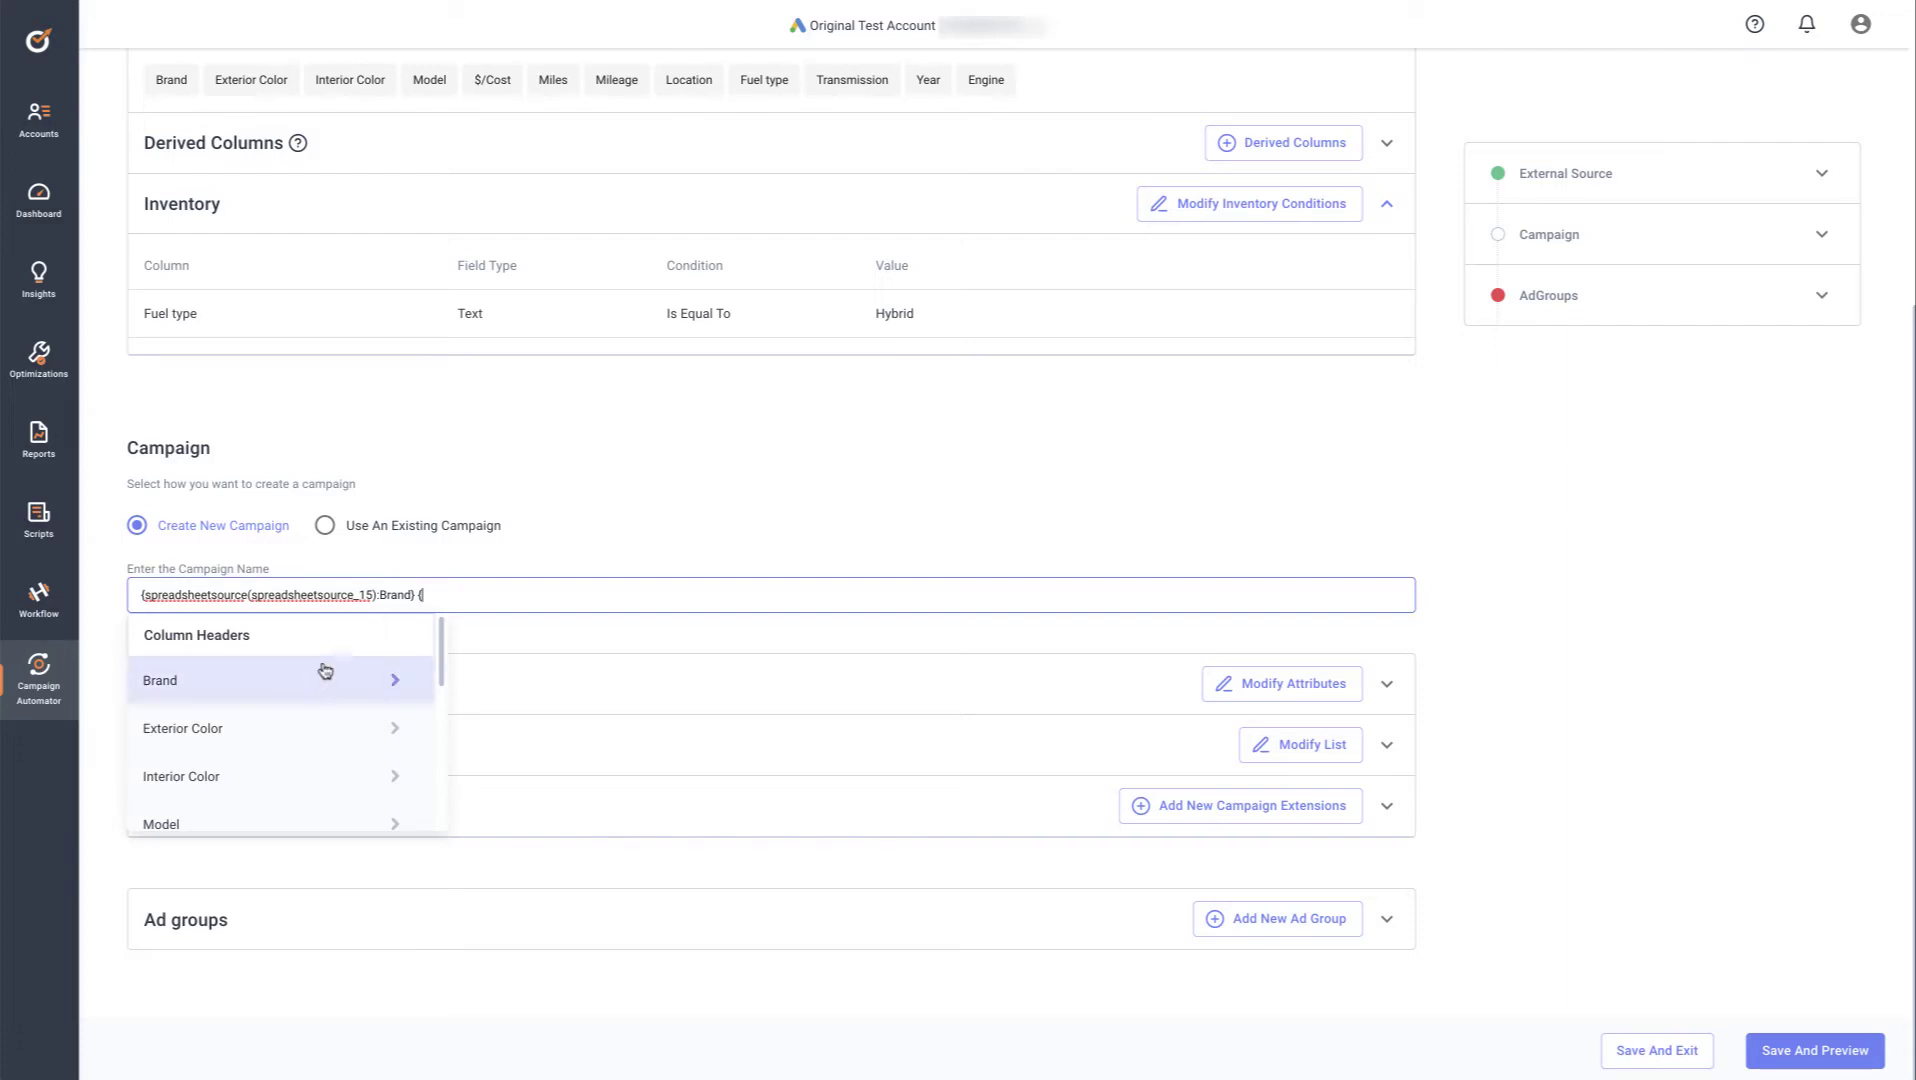
pyautogui.scroll(-1, 287, 698)
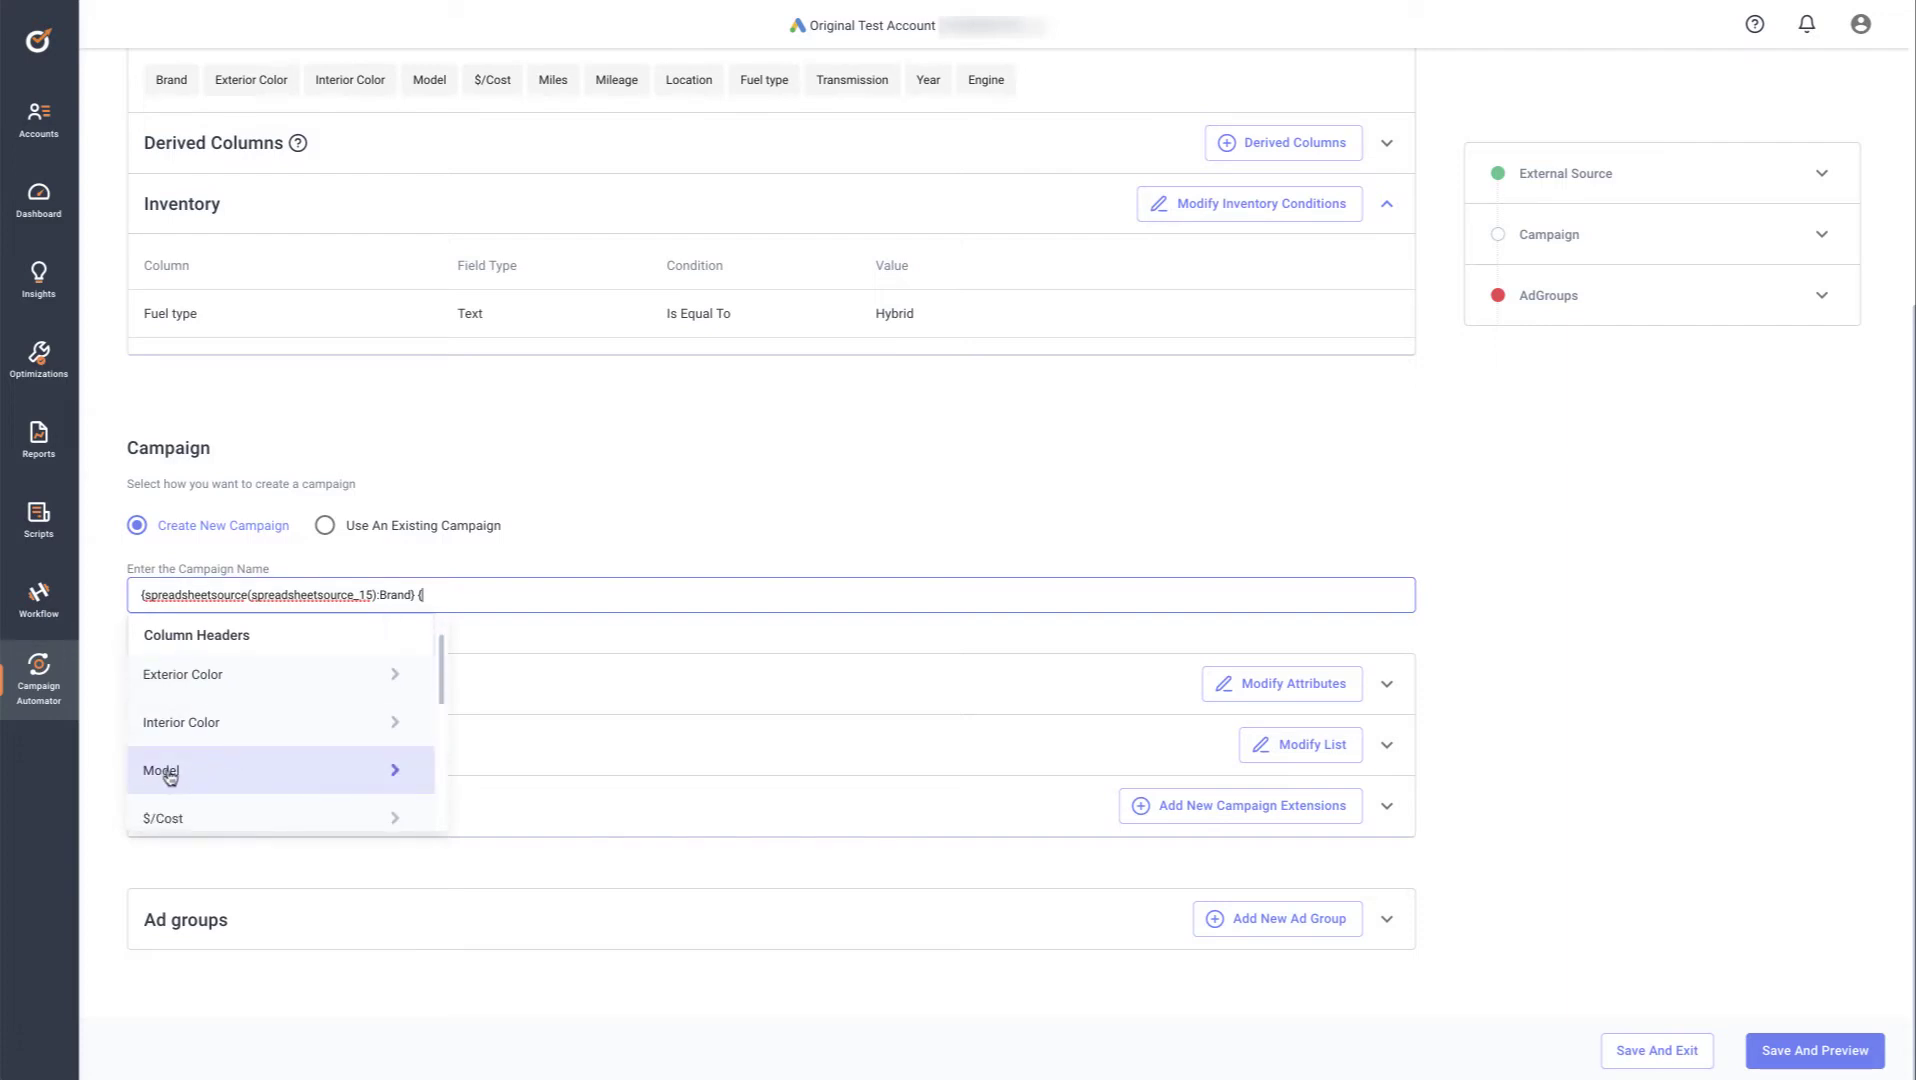
pyautogui.click(396, 772)
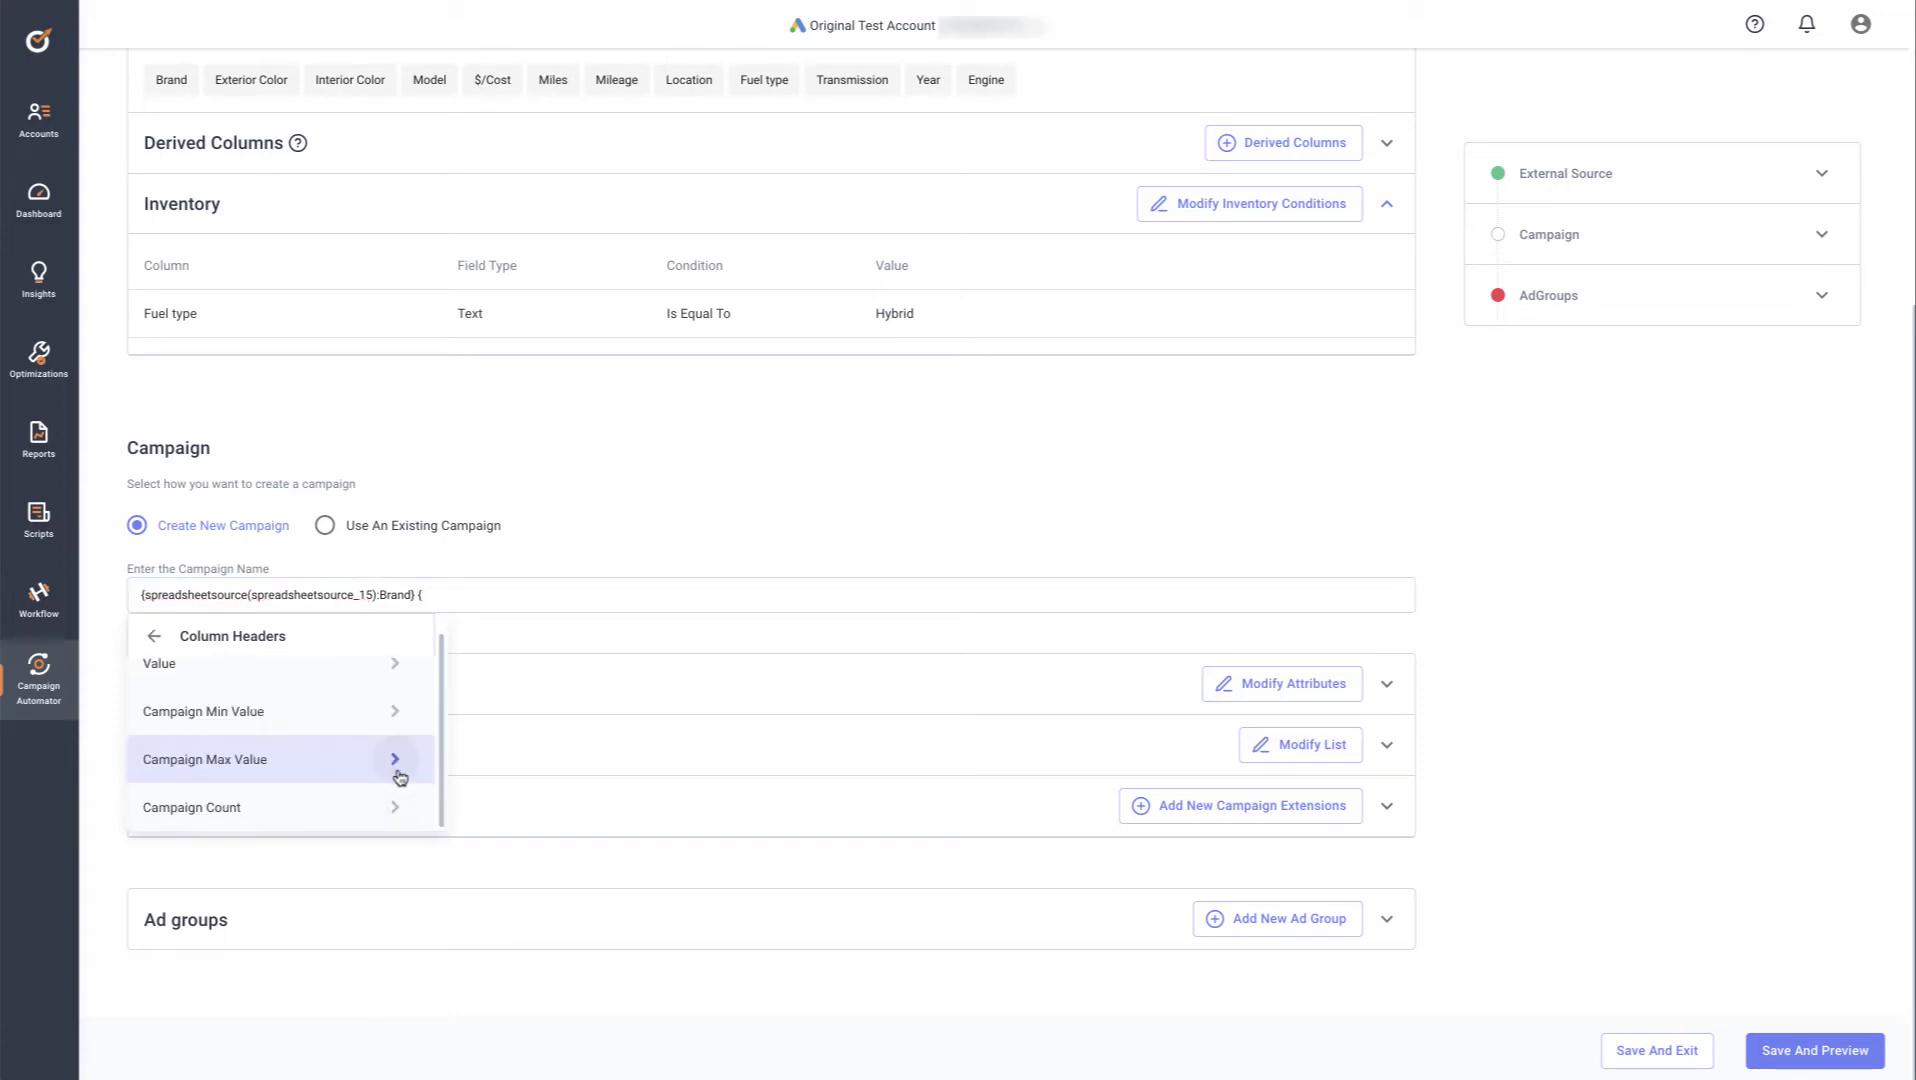
pyautogui.scroll(1, 399, 777)
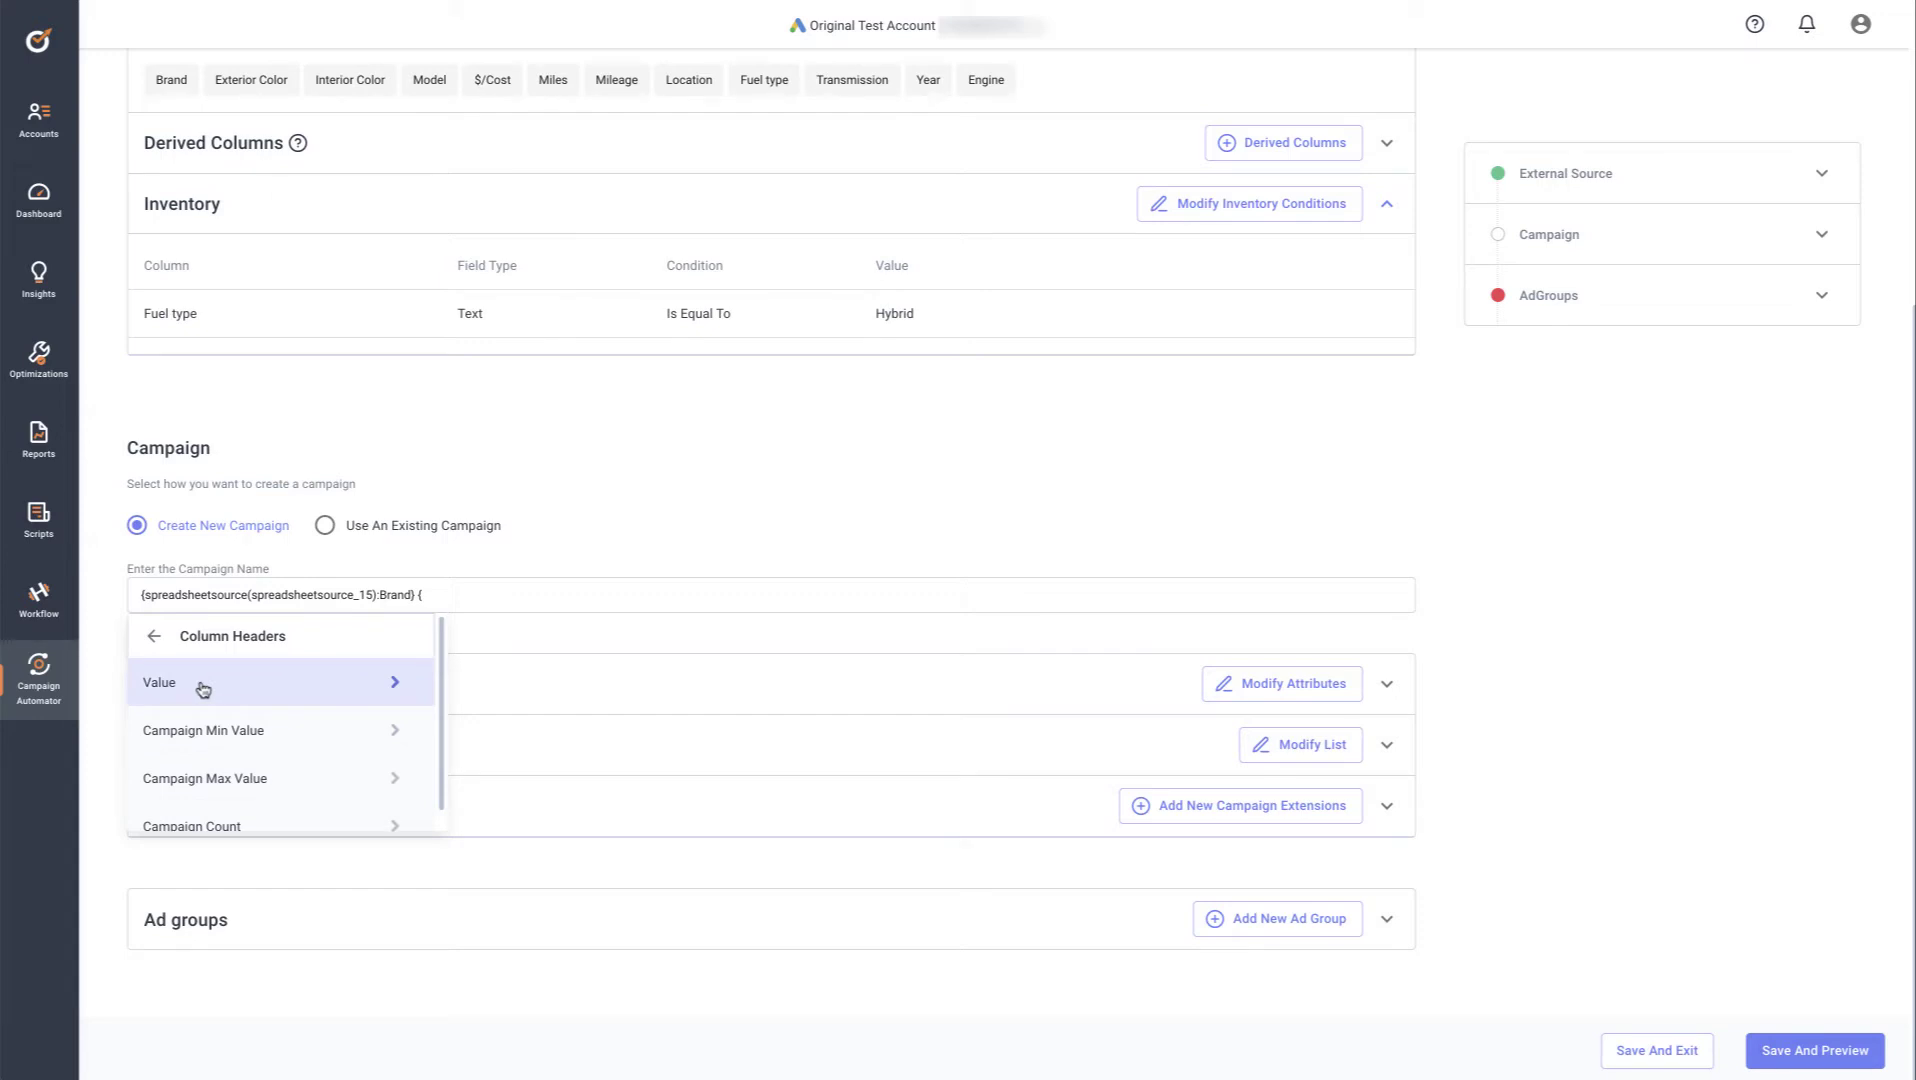
pyautogui.scroll(-1, 203, 689)
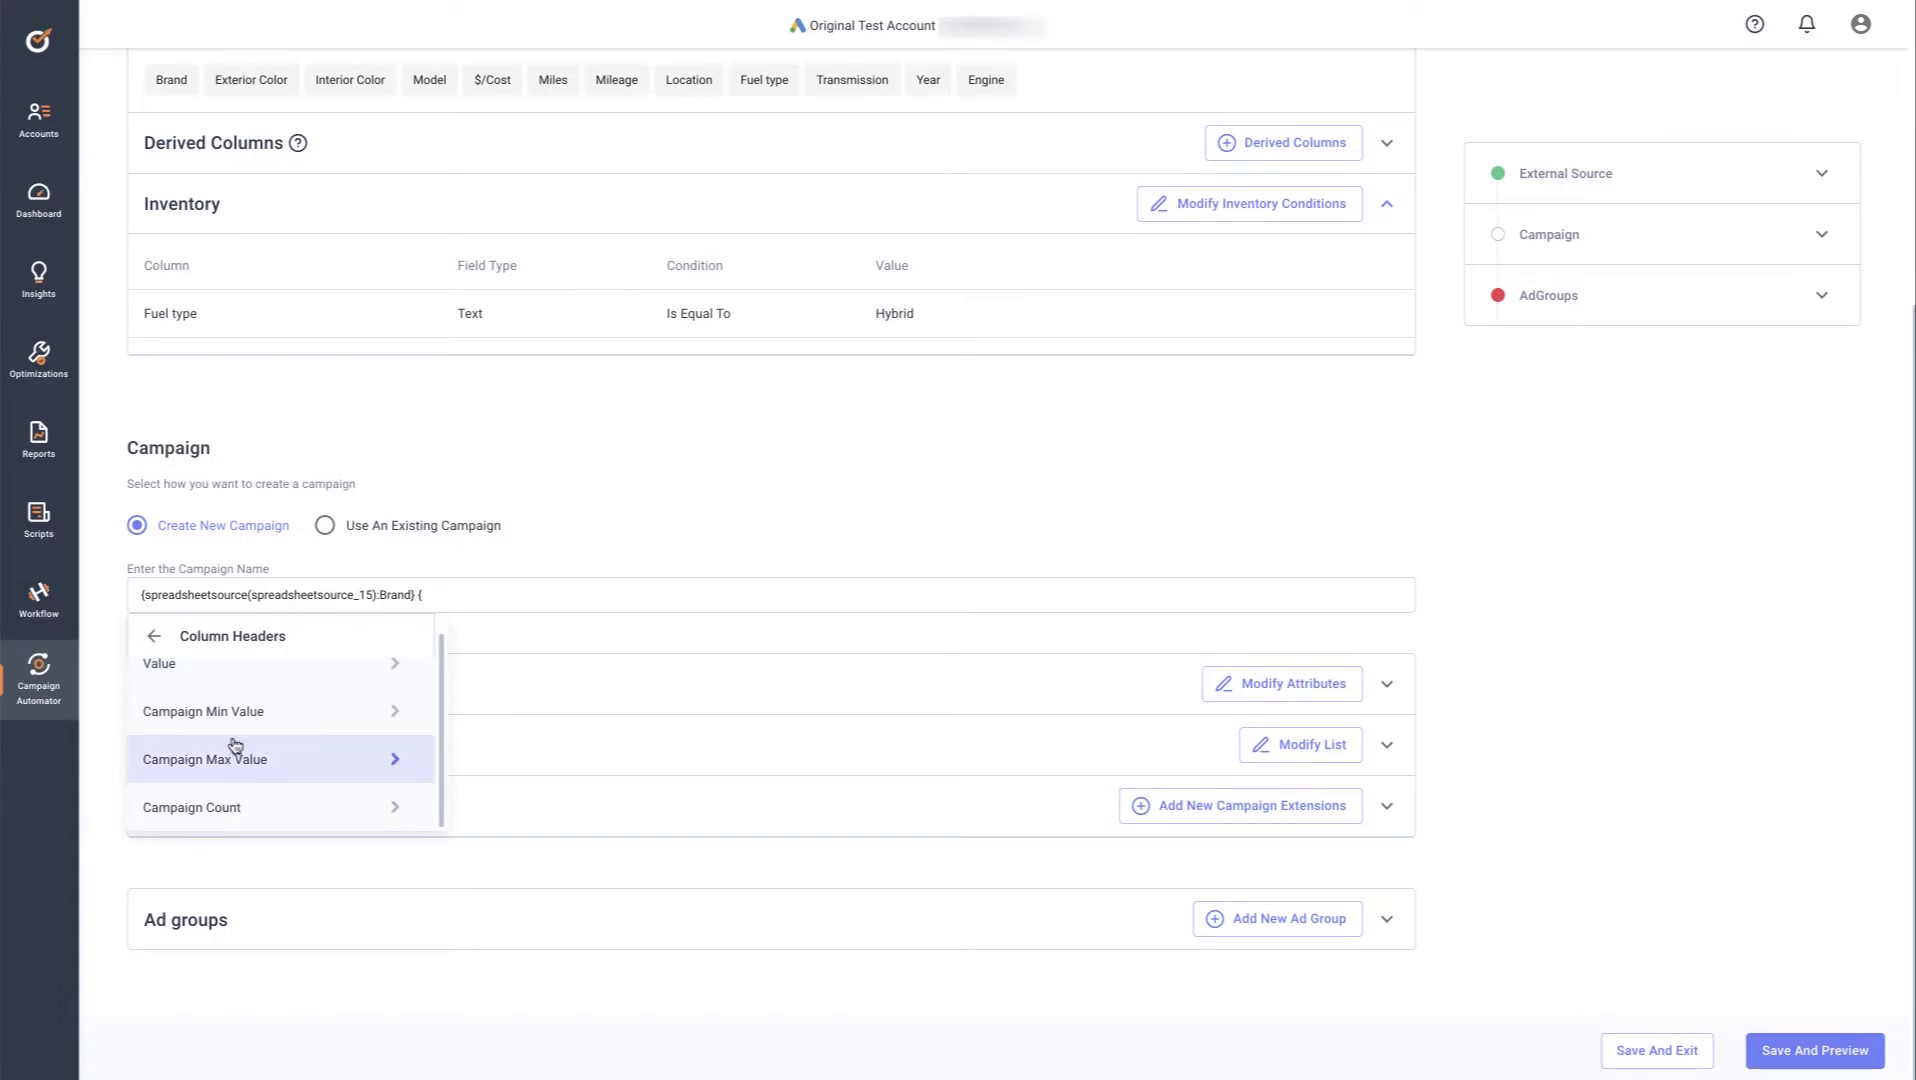
pyautogui.scroll(1, 235, 745)
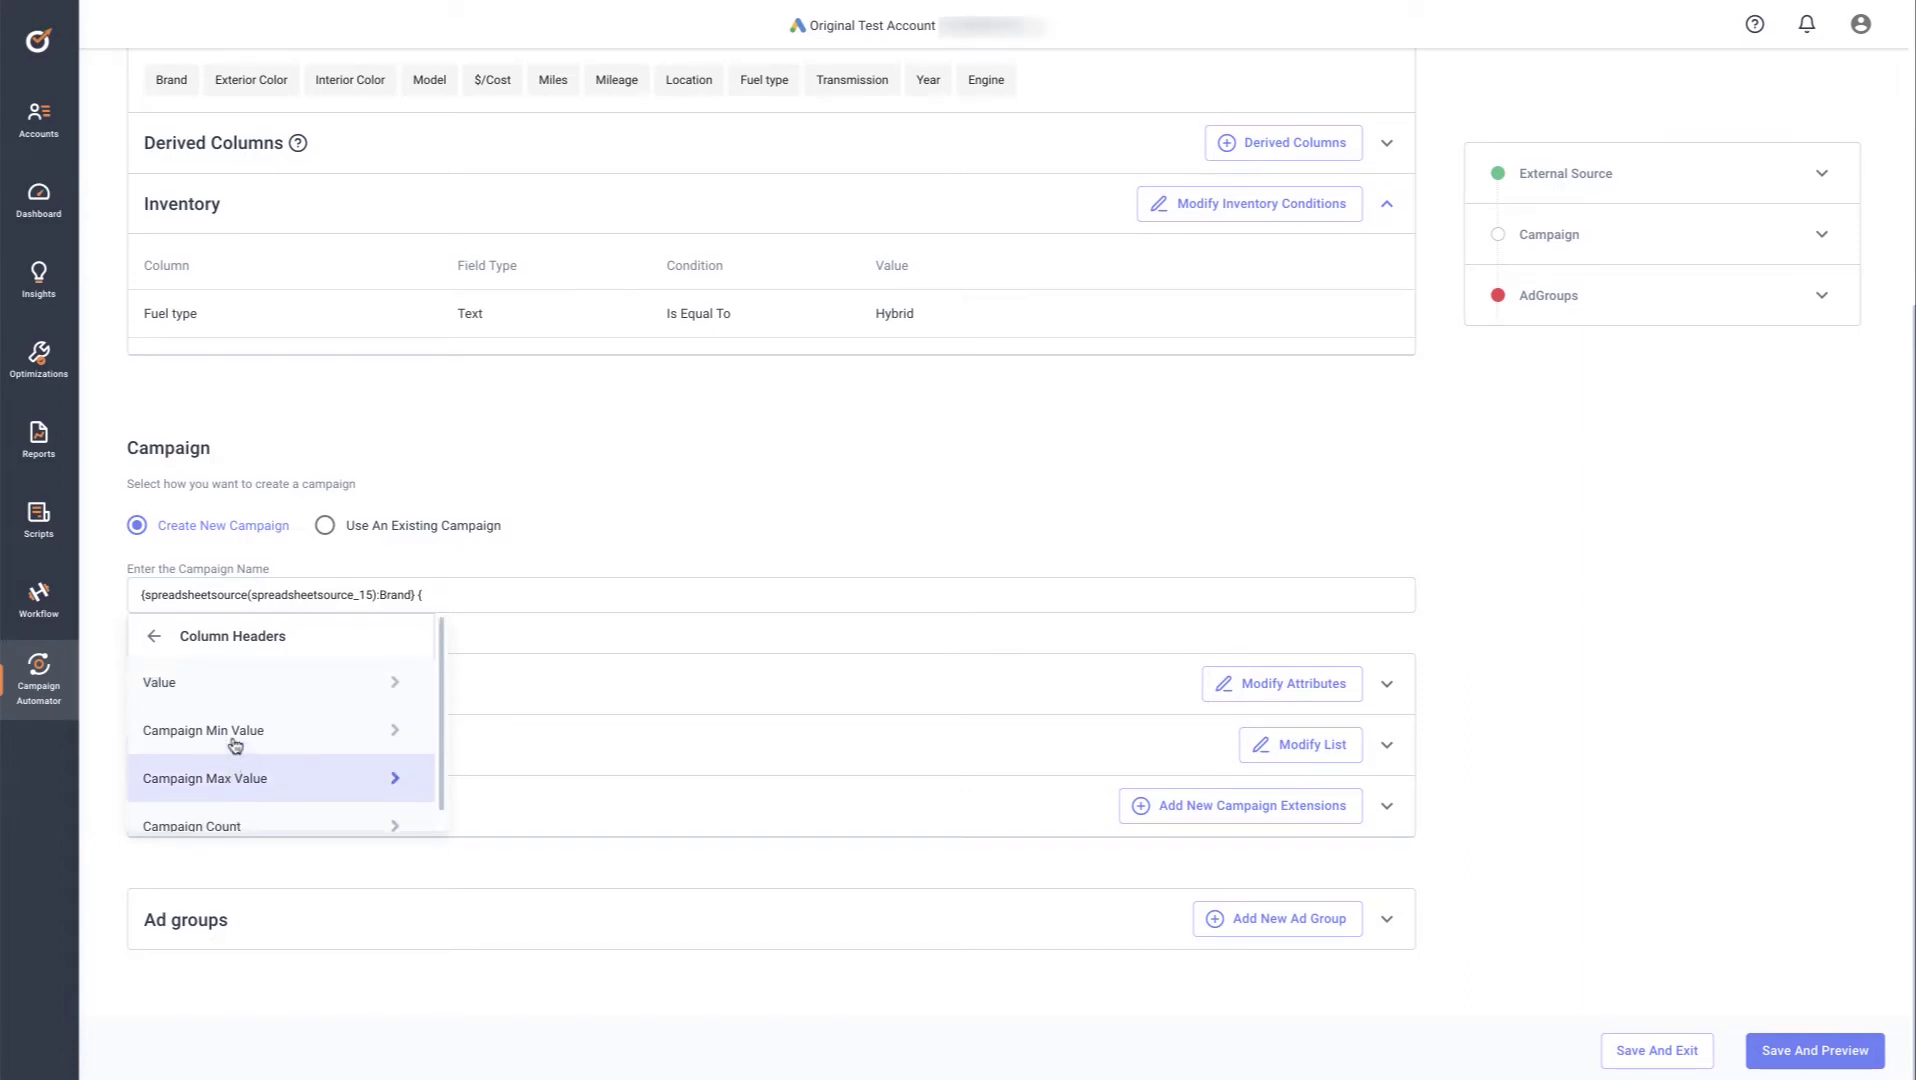
pyautogui.click(392, 684)
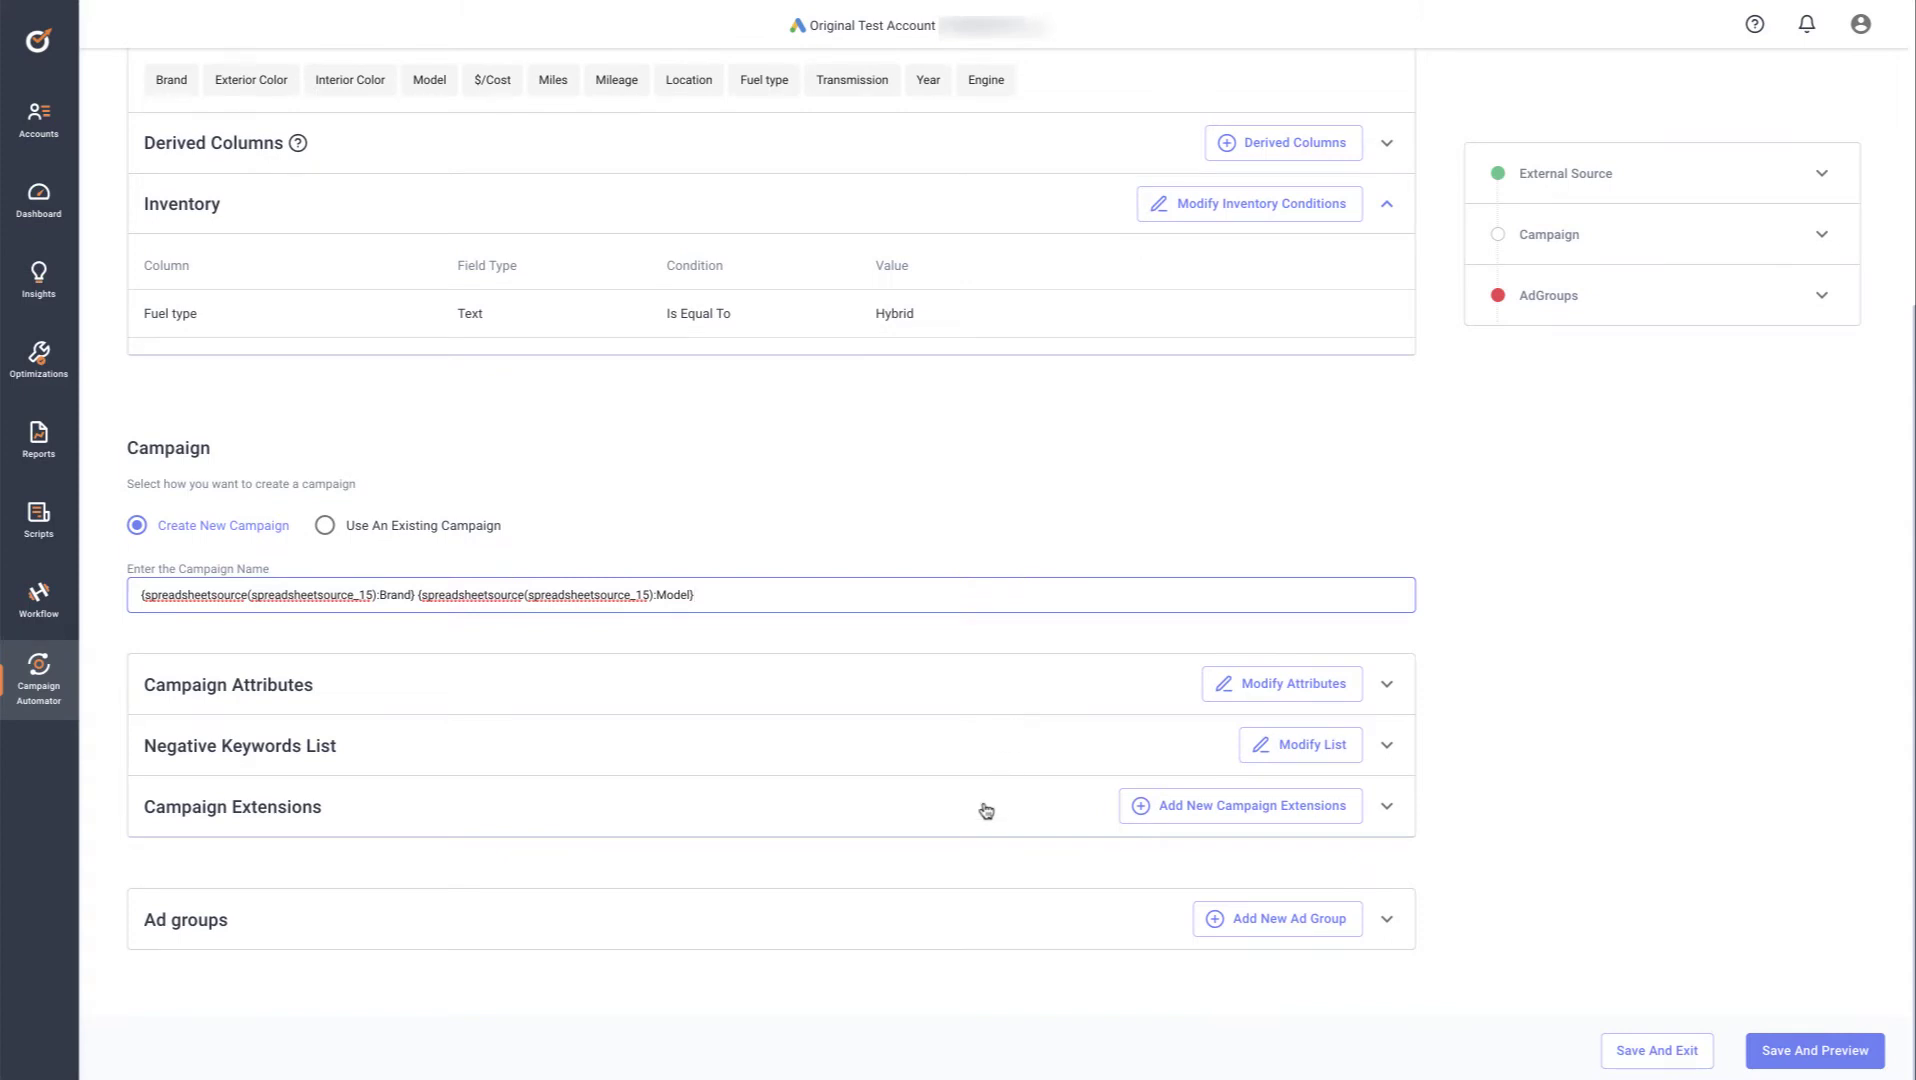
# Switch campaign attributes to copy settings from an existing campaign and select that campaign
pyautogui.click(1316, 690)
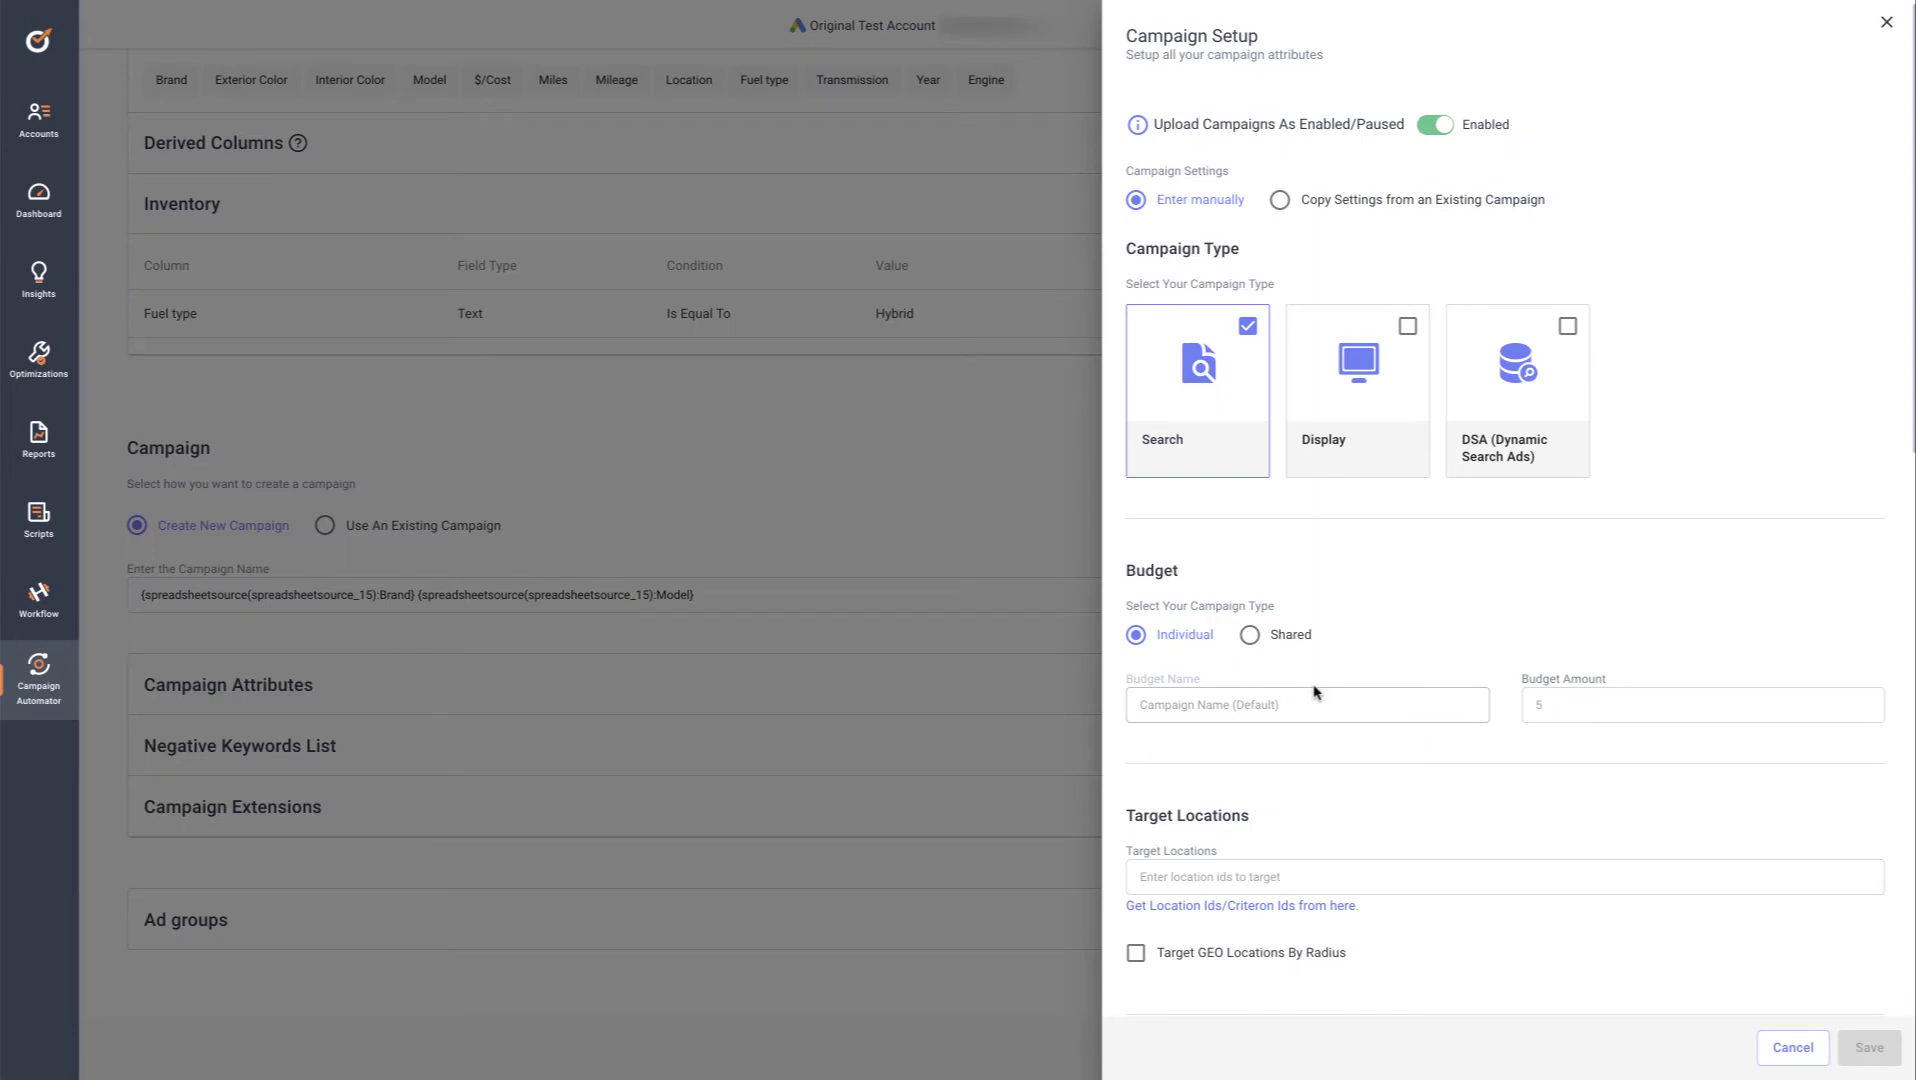
pyautogui.scroll(-3, 1315, 690)
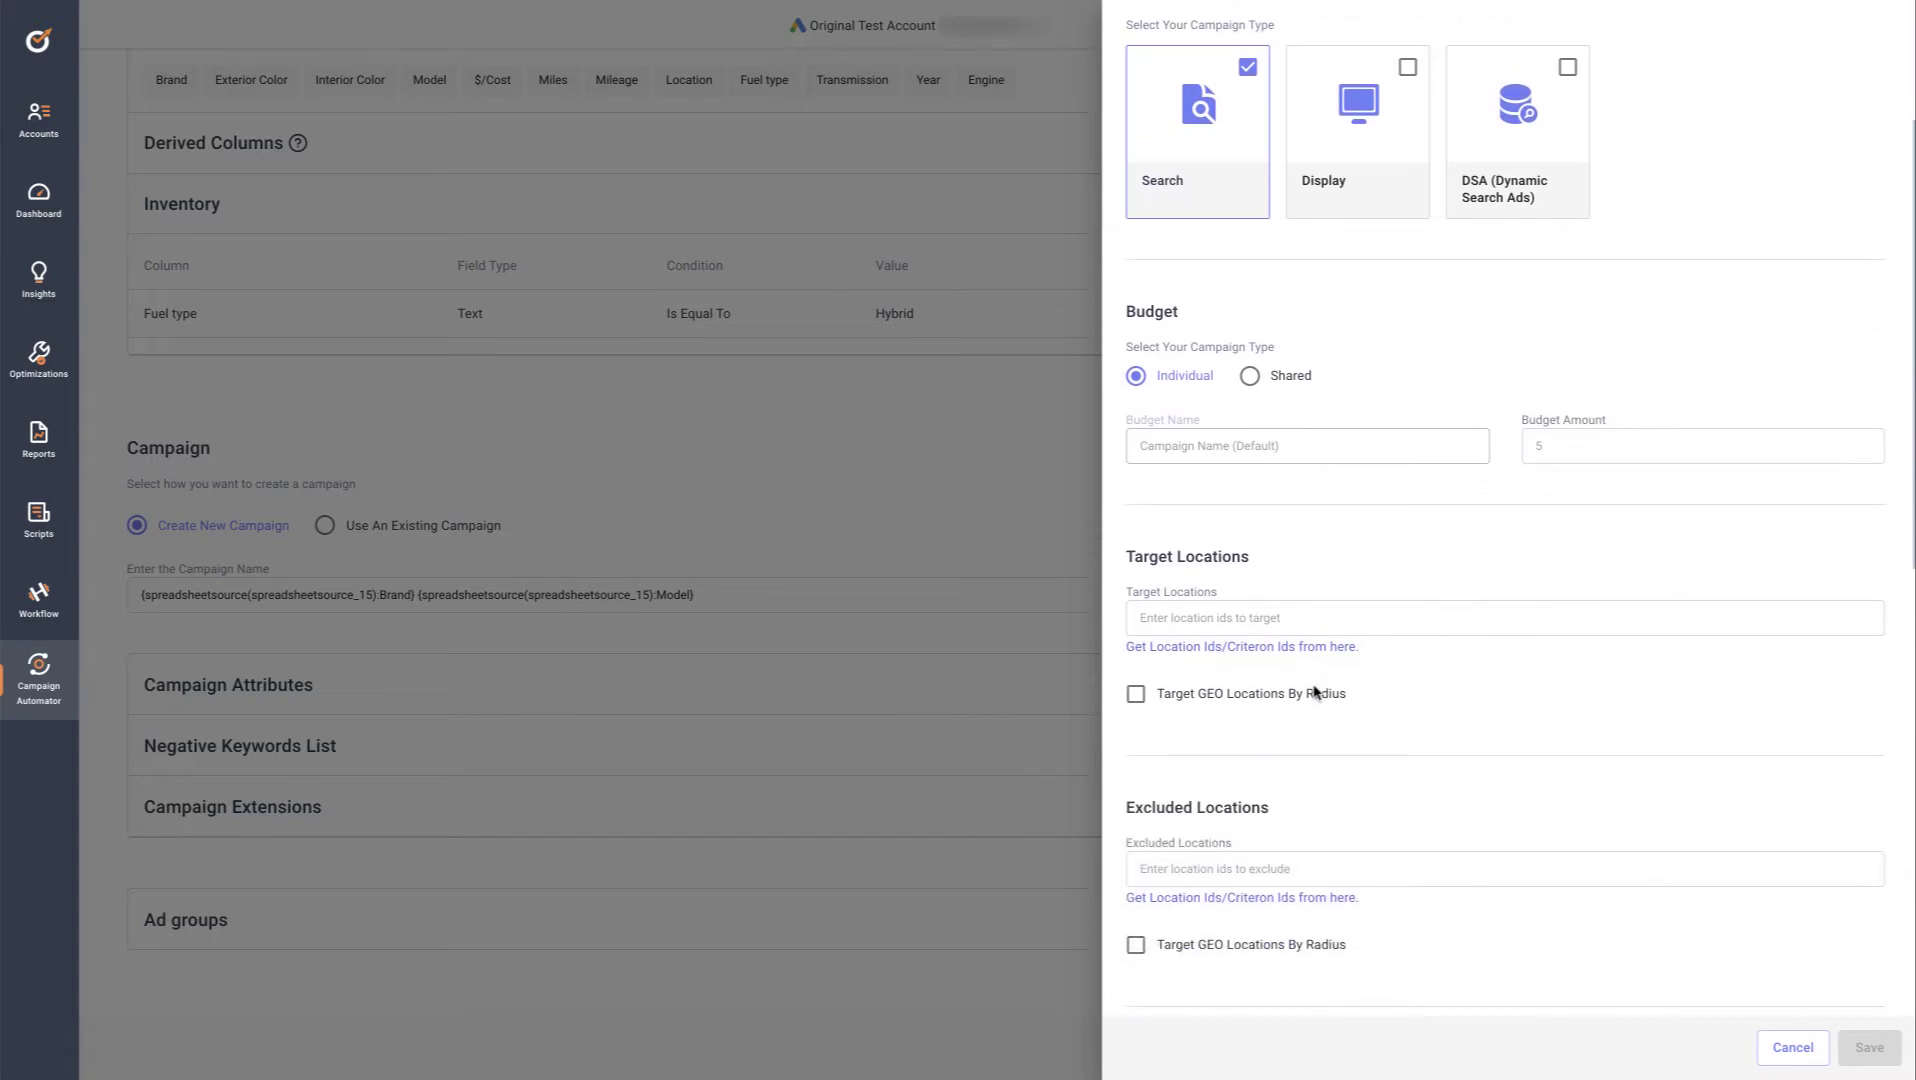
pyautogui.scroll(-3, 1316, 693)
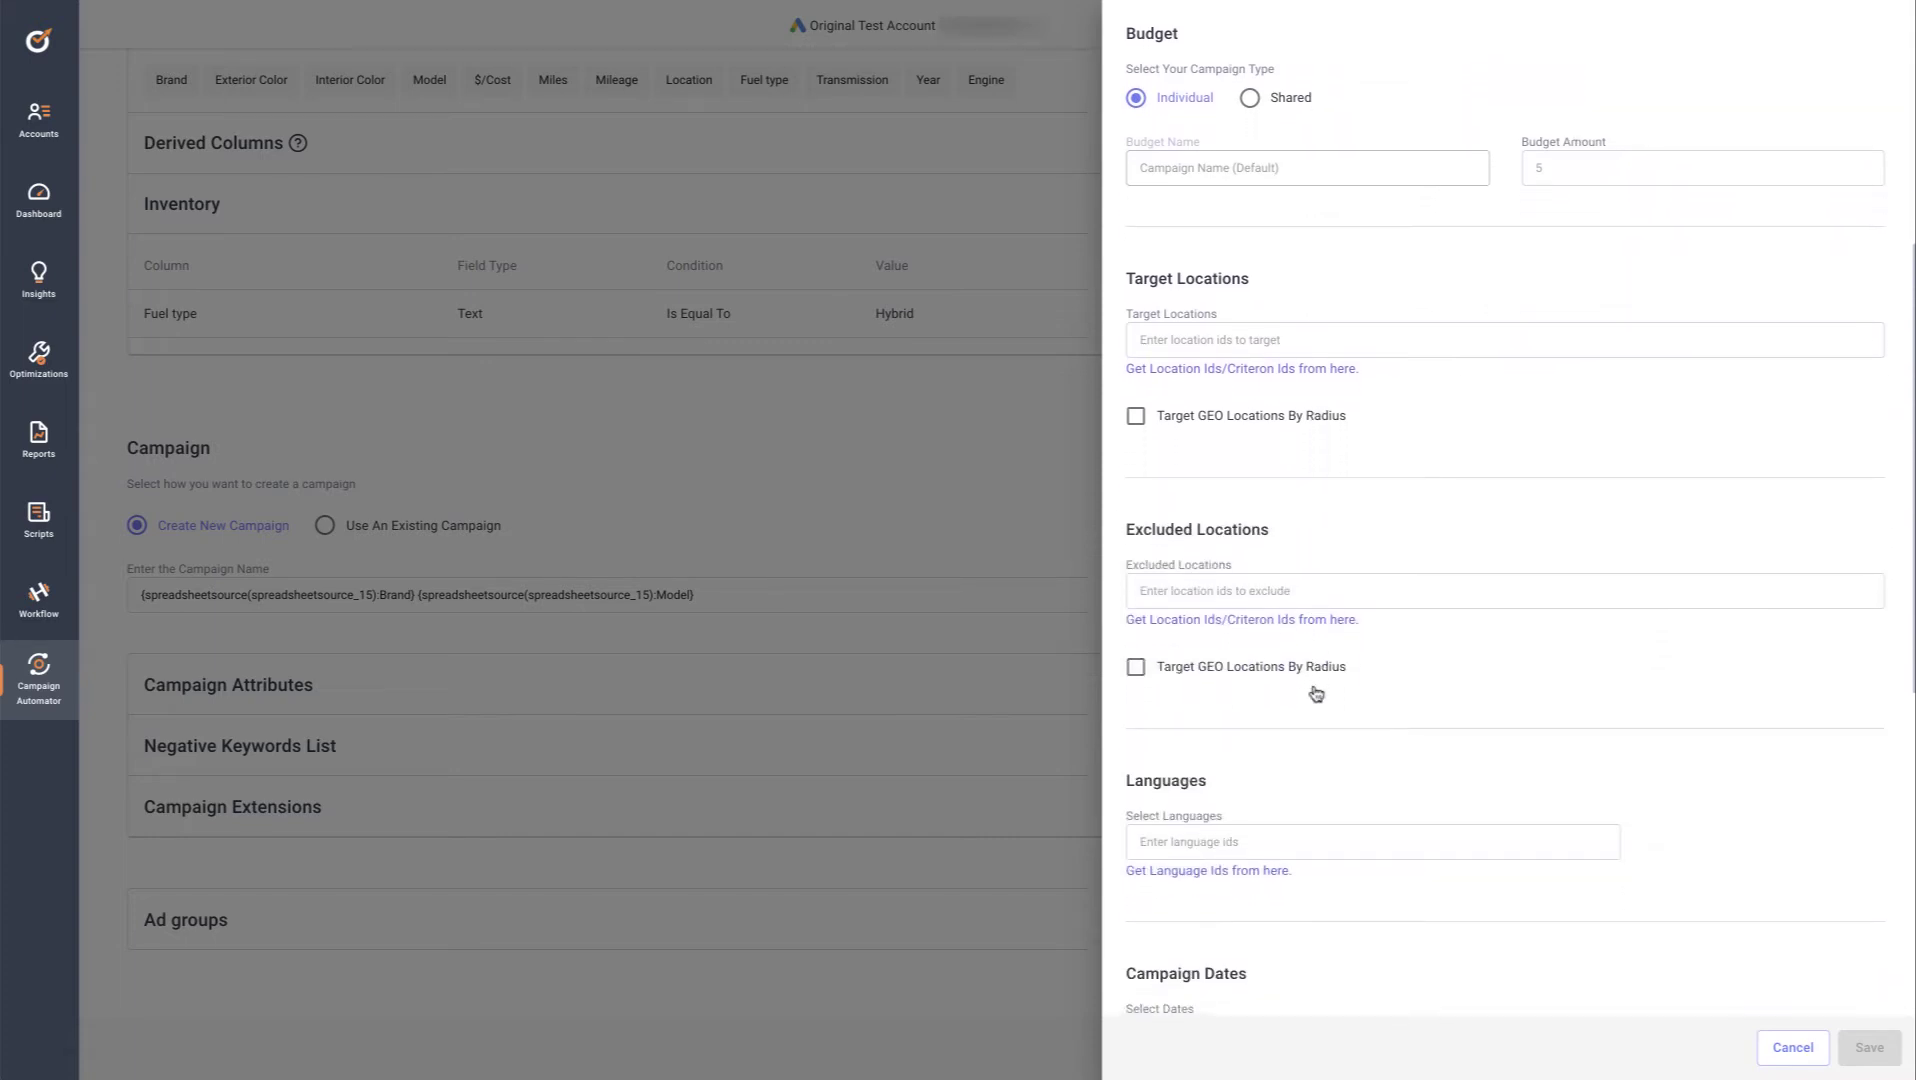
pyautogui.scroll(-5, 1316, 693)
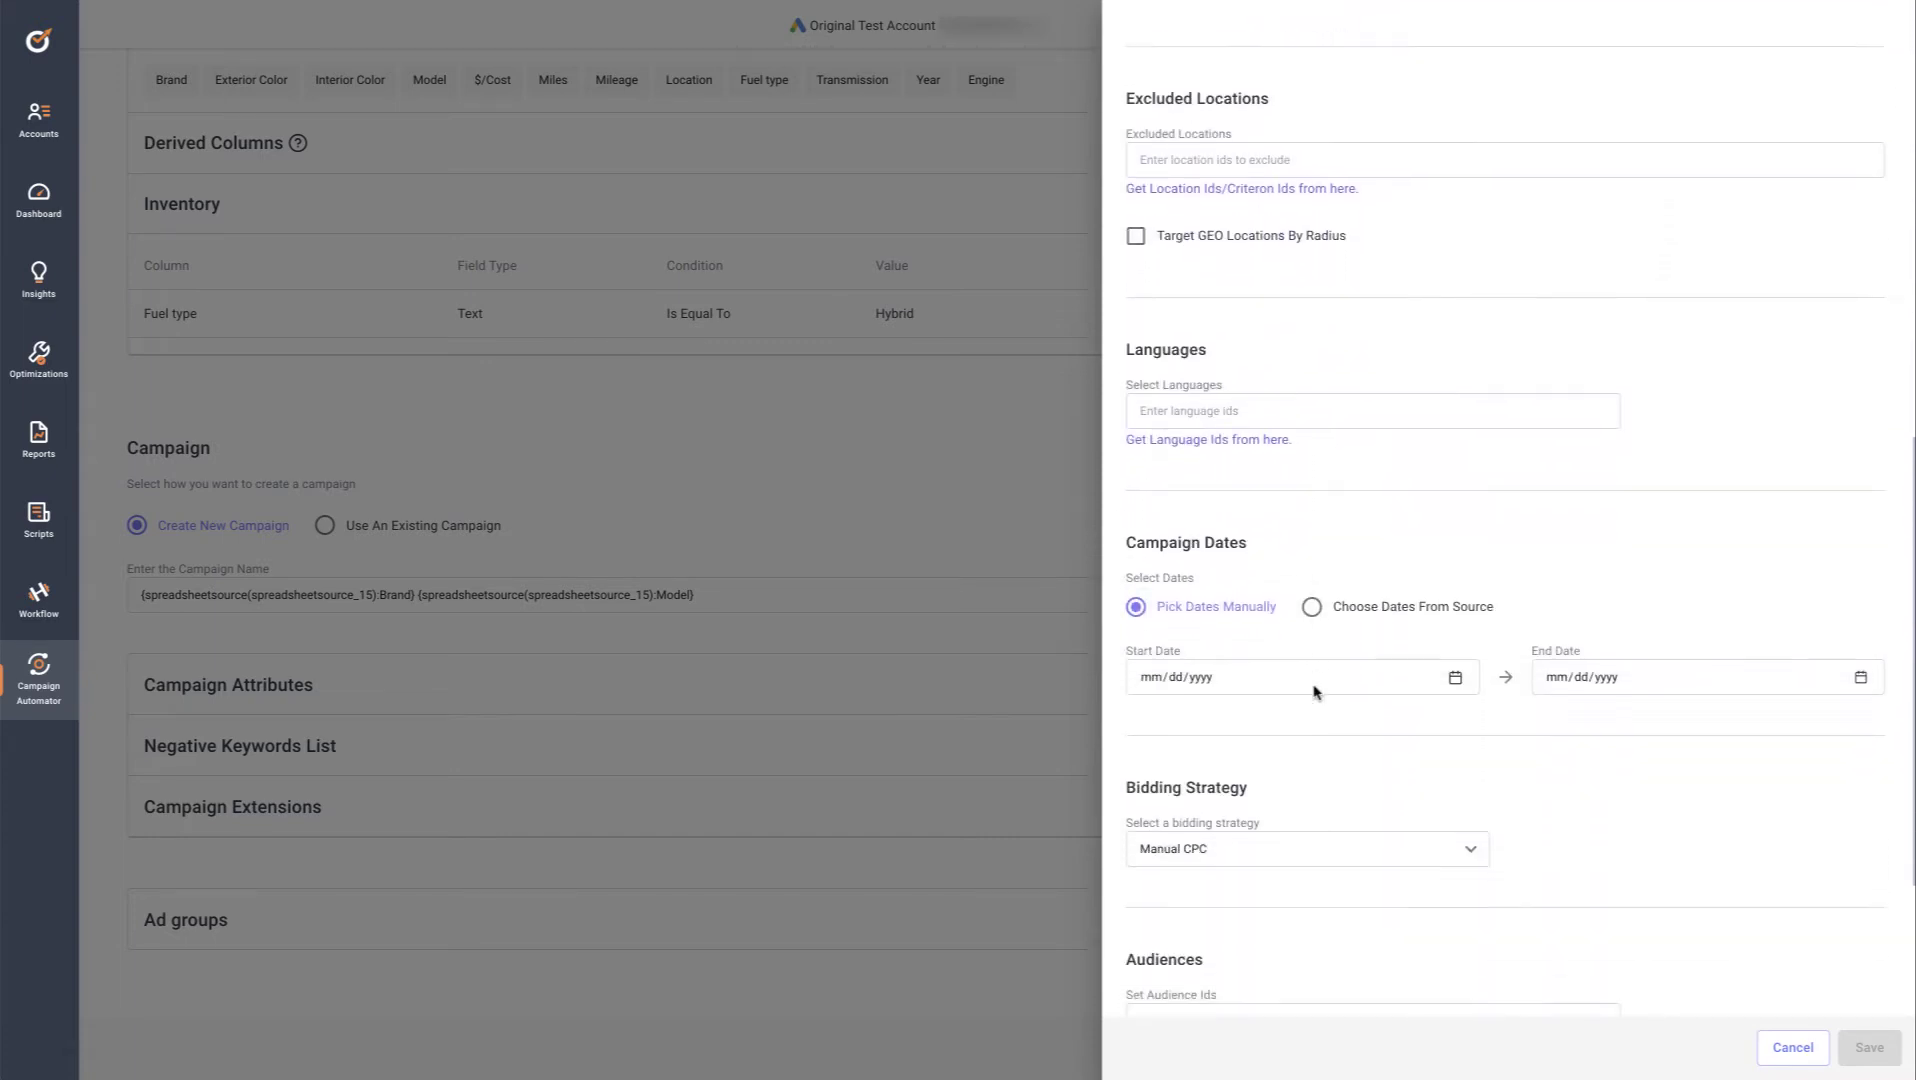
pyautogui.scroll(-3, 1315, 690)
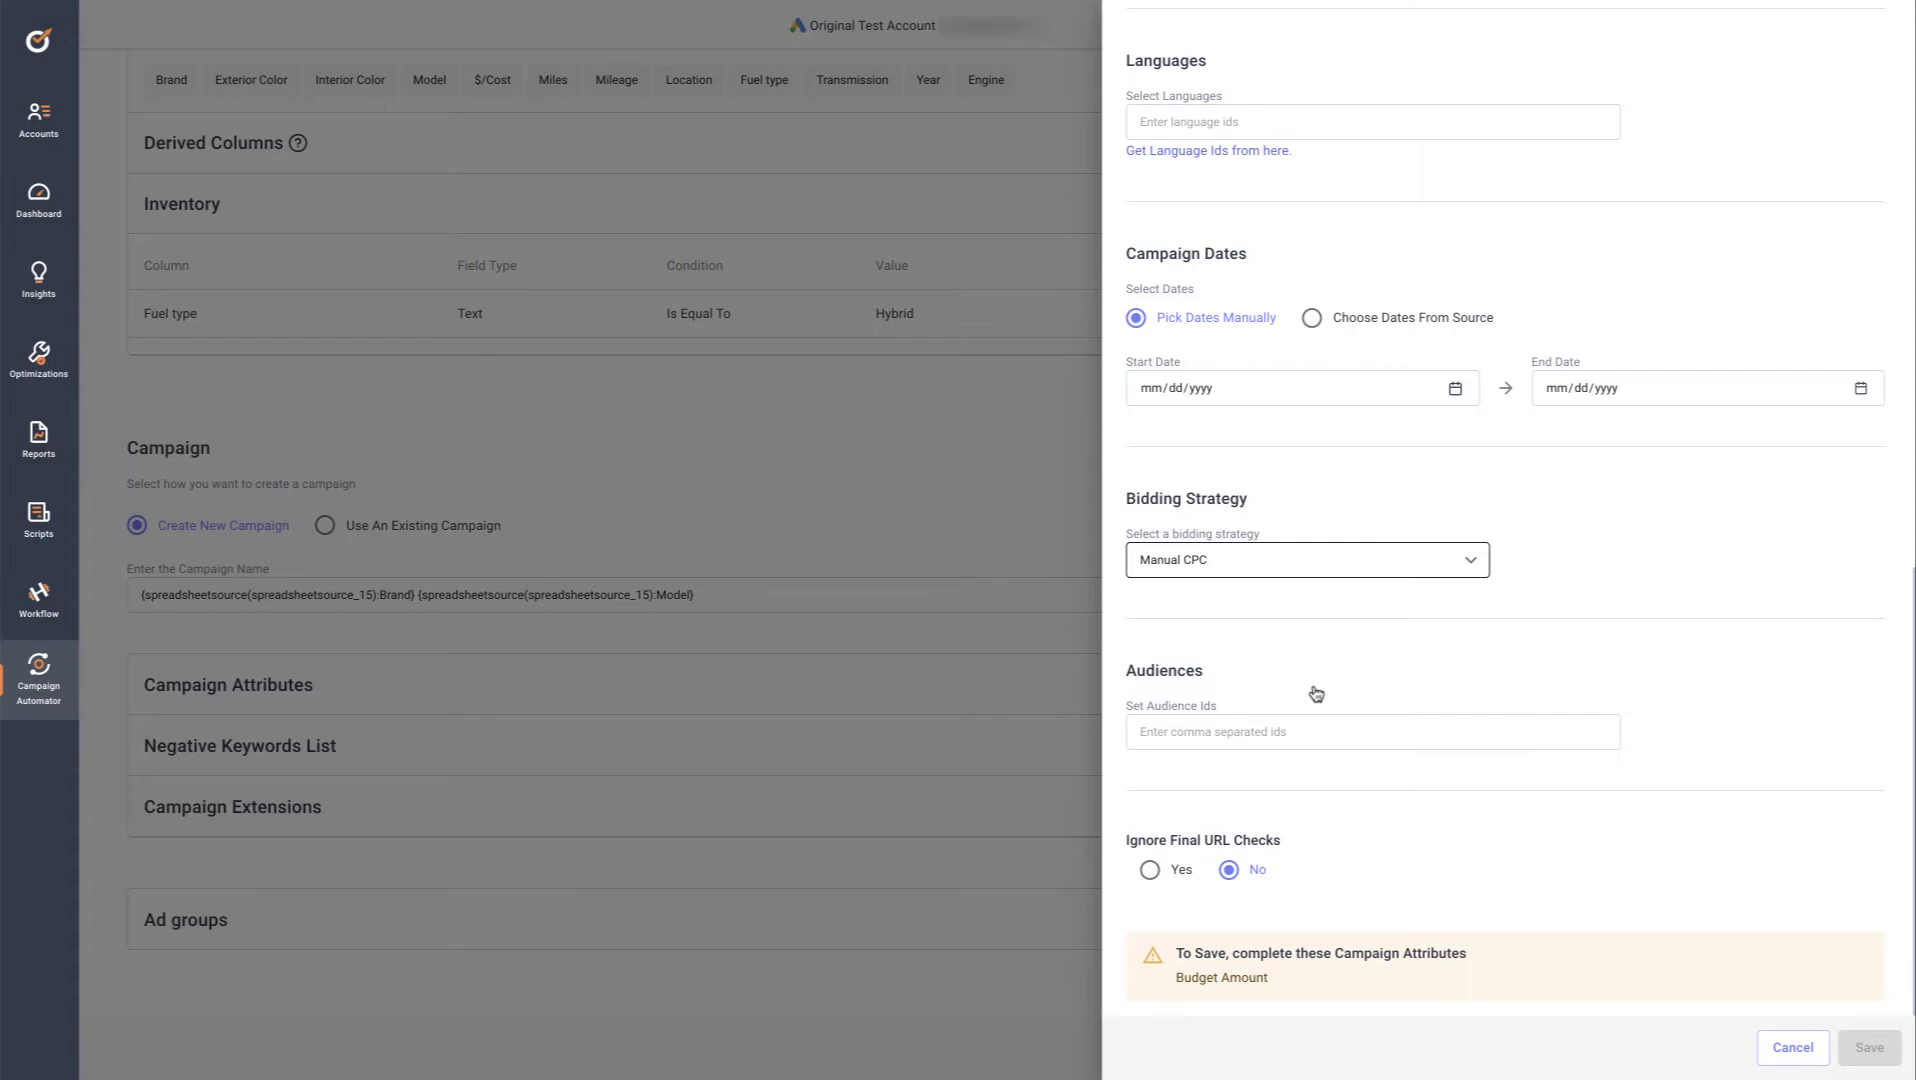
pyautogui.scroll(8, 1316, 693)
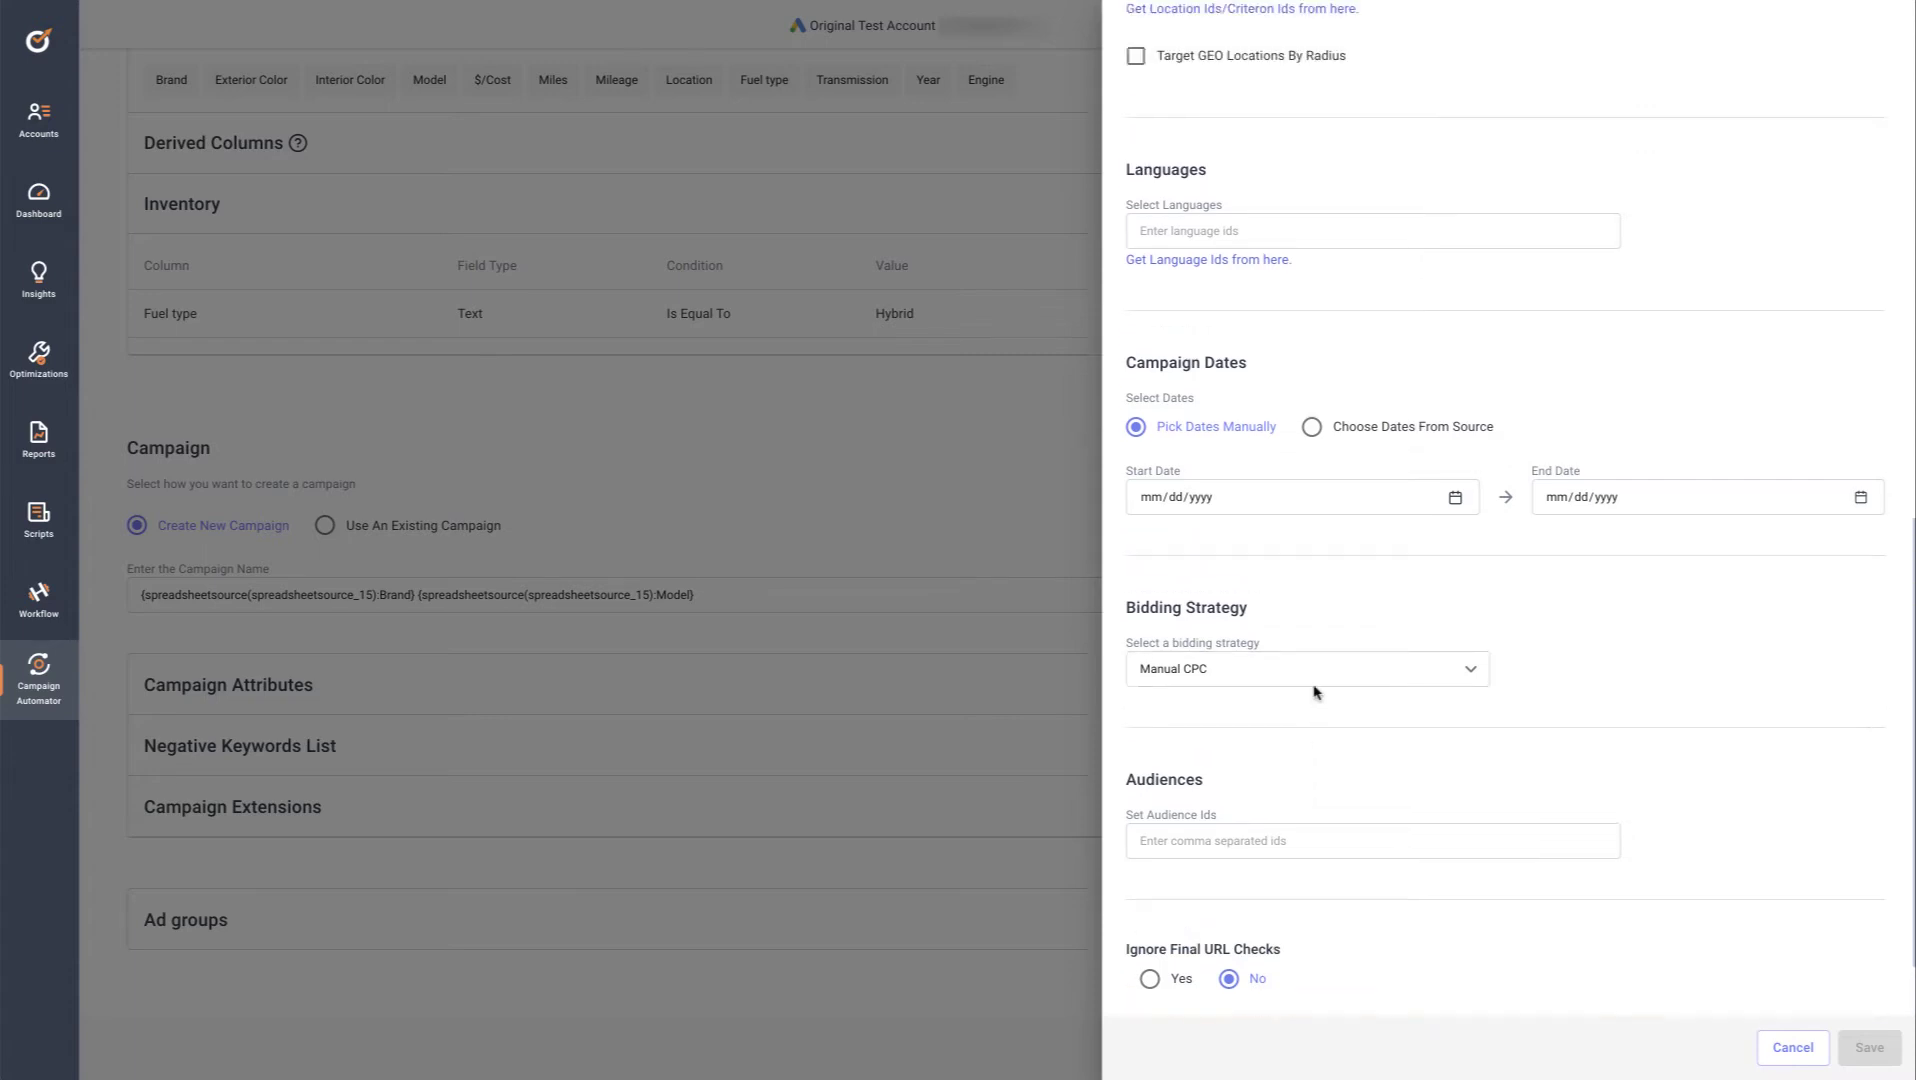
pyautogui.scroll(5, 1316, 693)
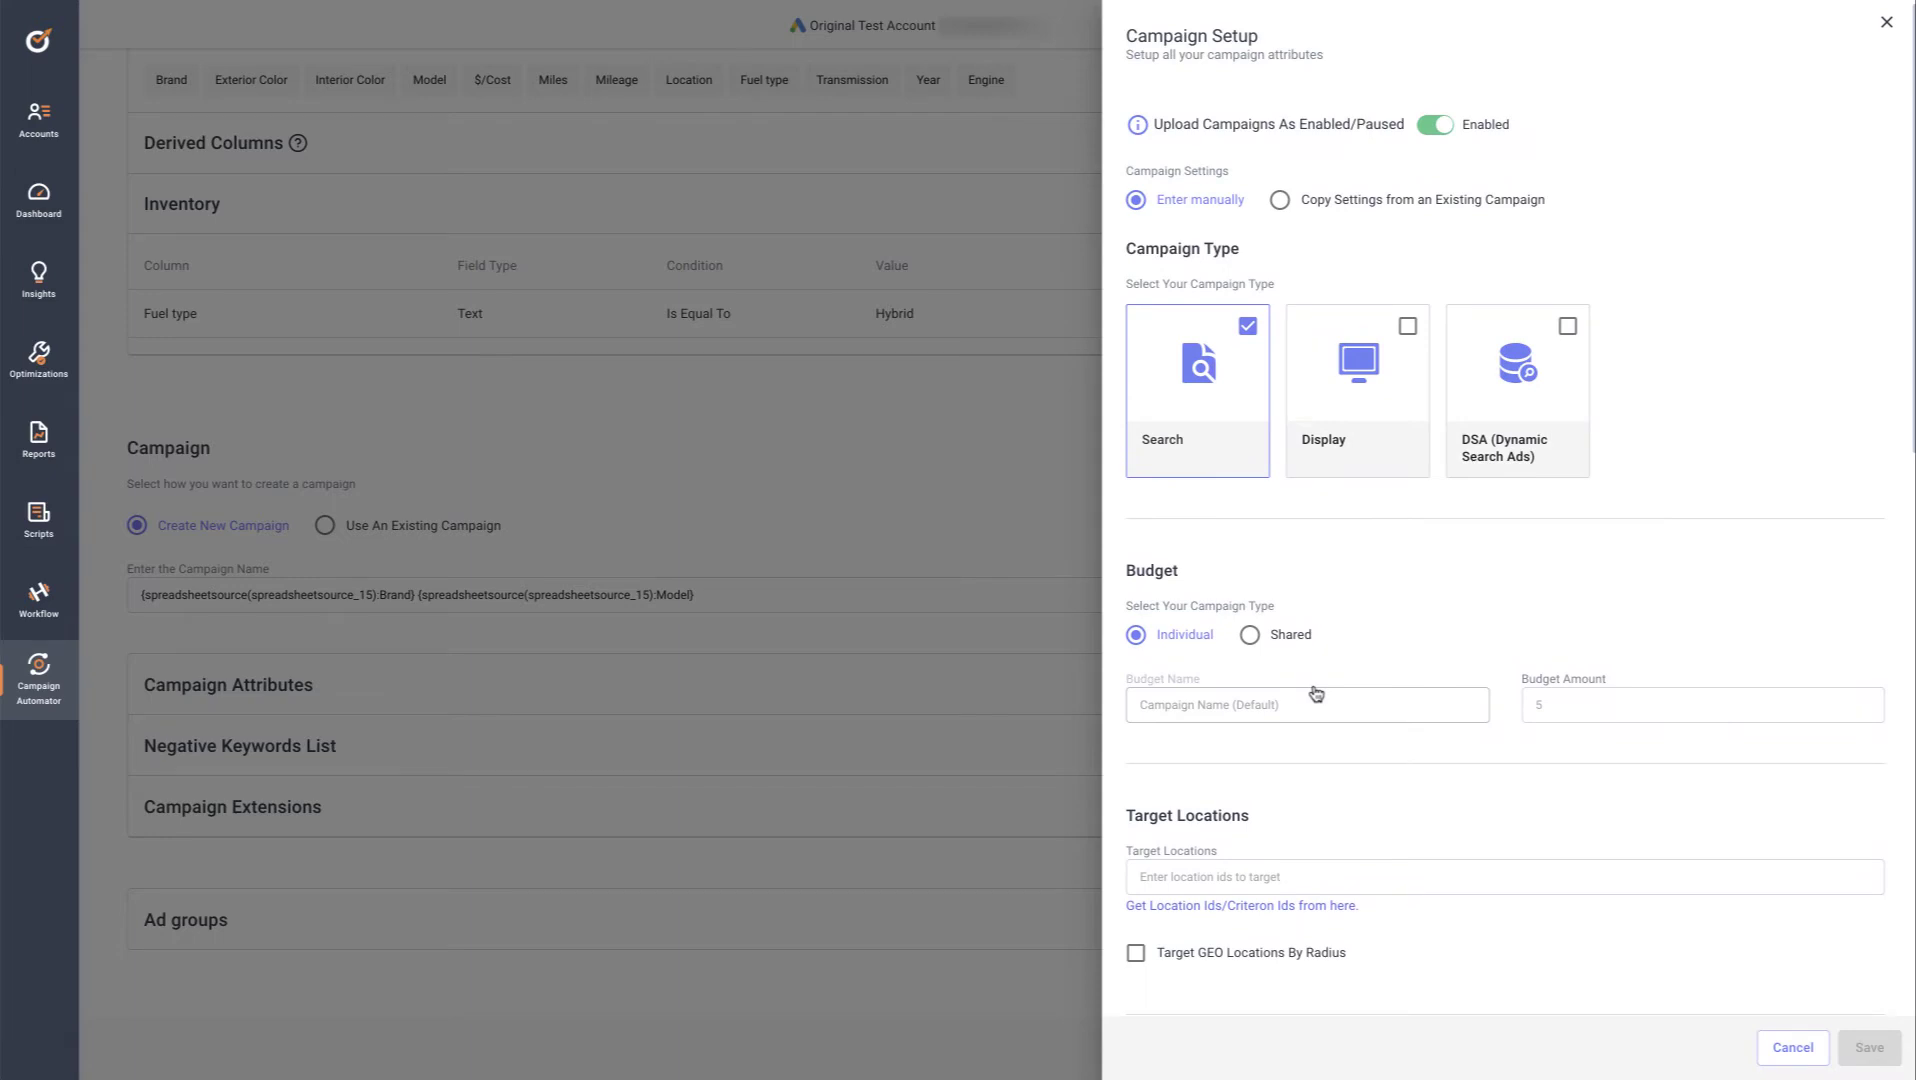
pyautogui.click(1280, 201)
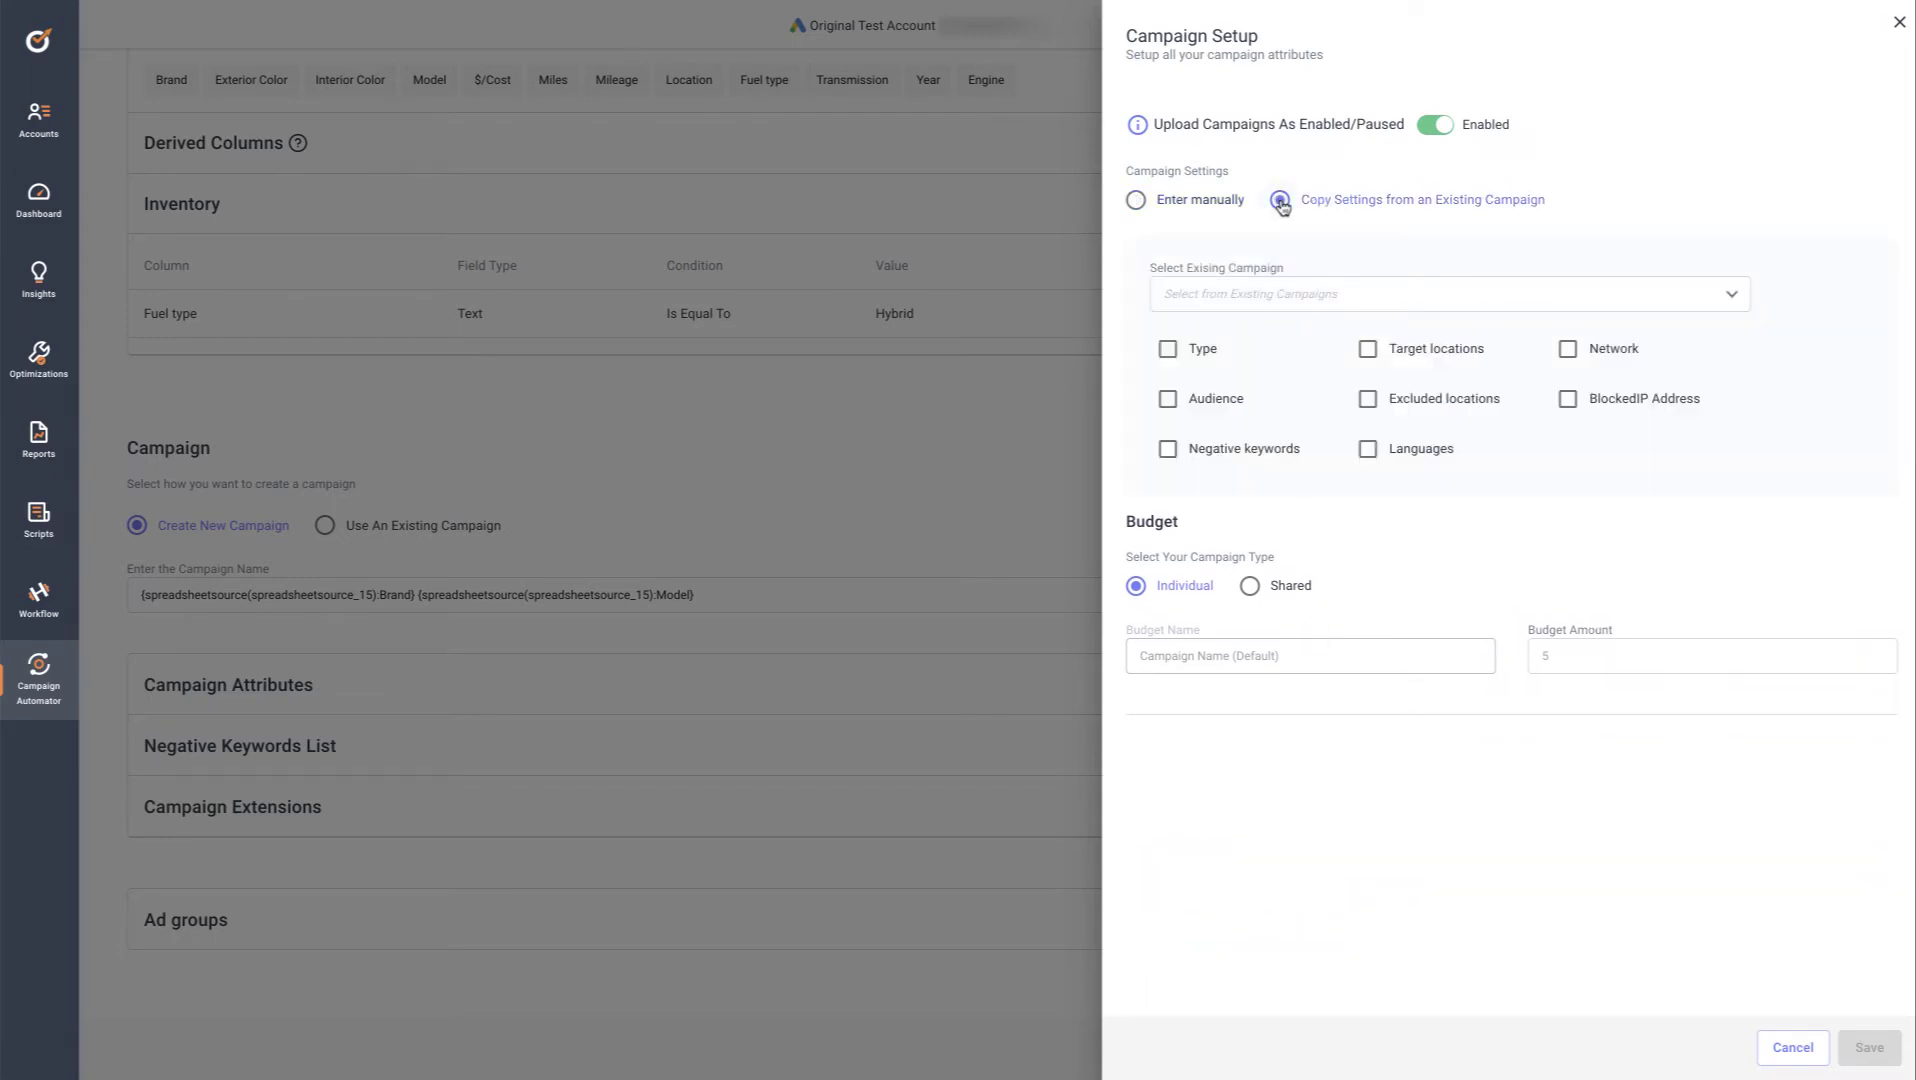
pyautogui.click(1289, 297)
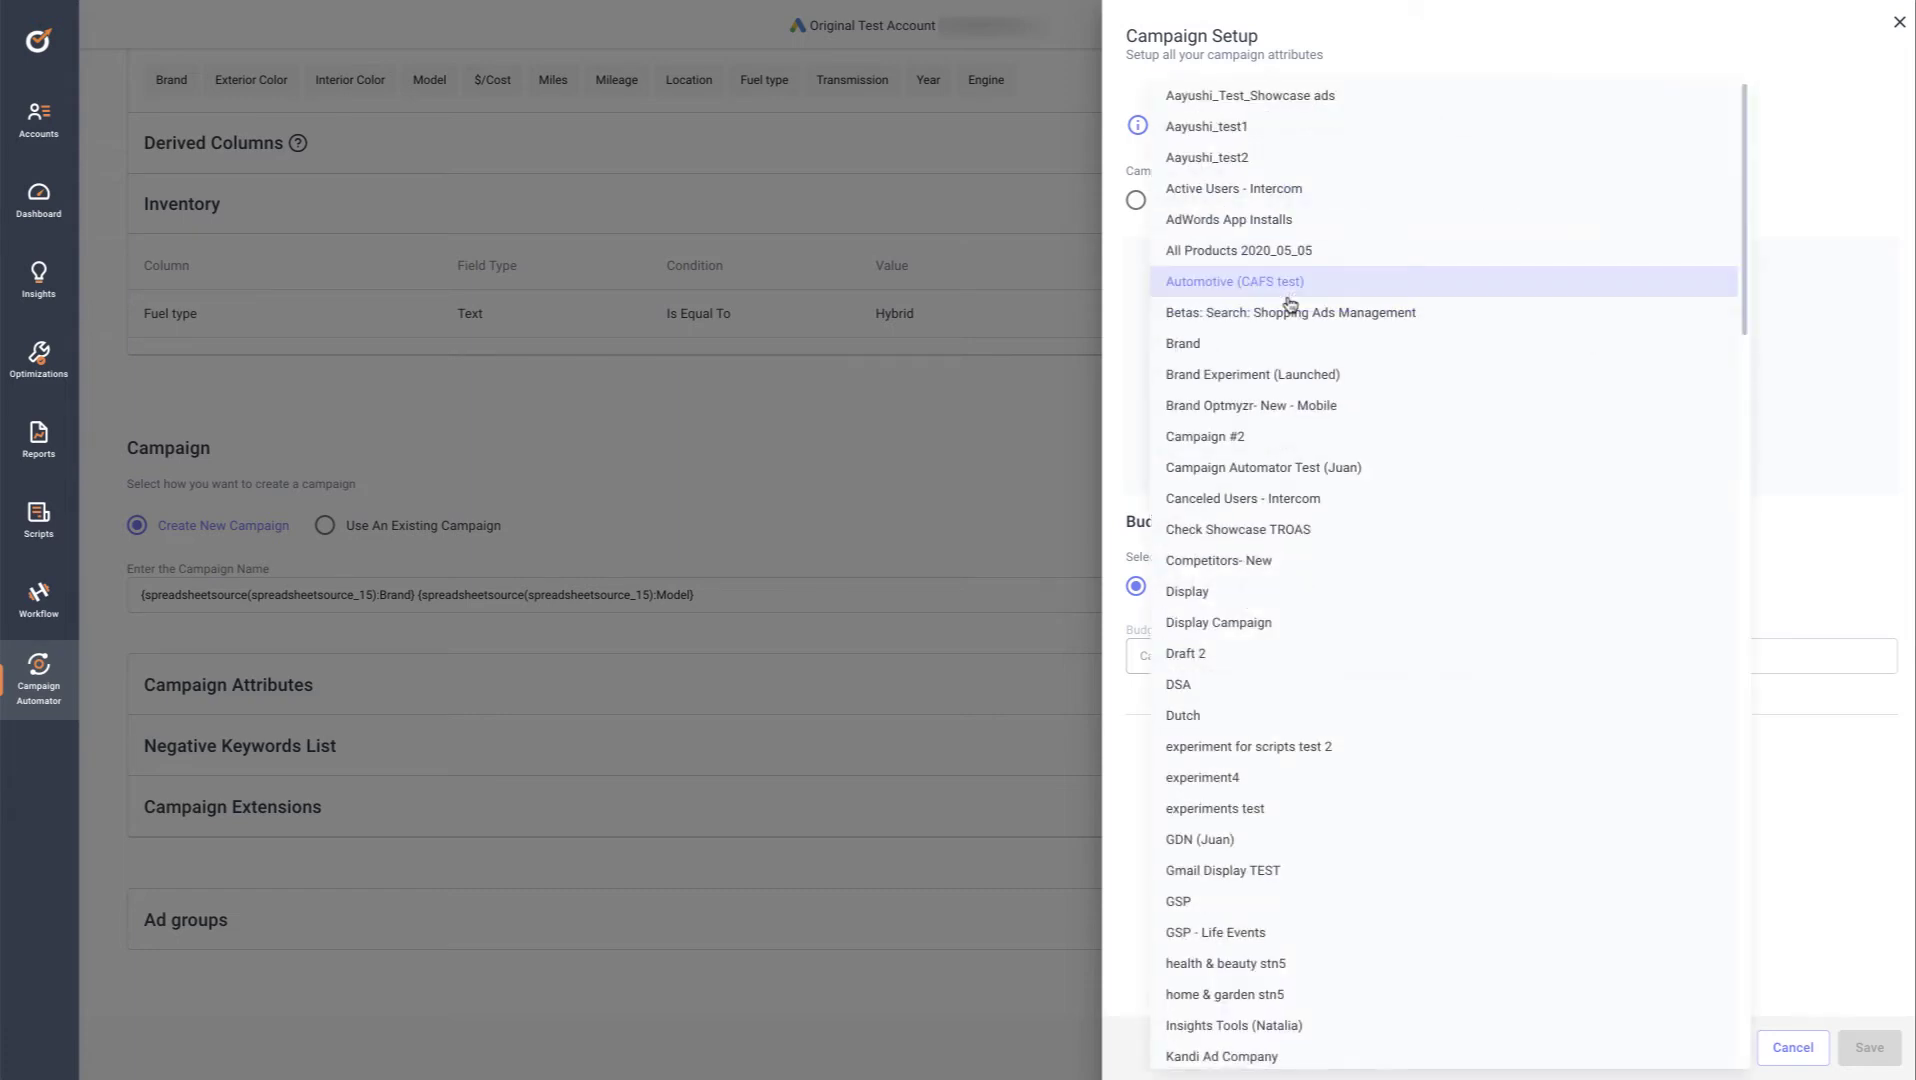
pyautogui.click(1276, 98)
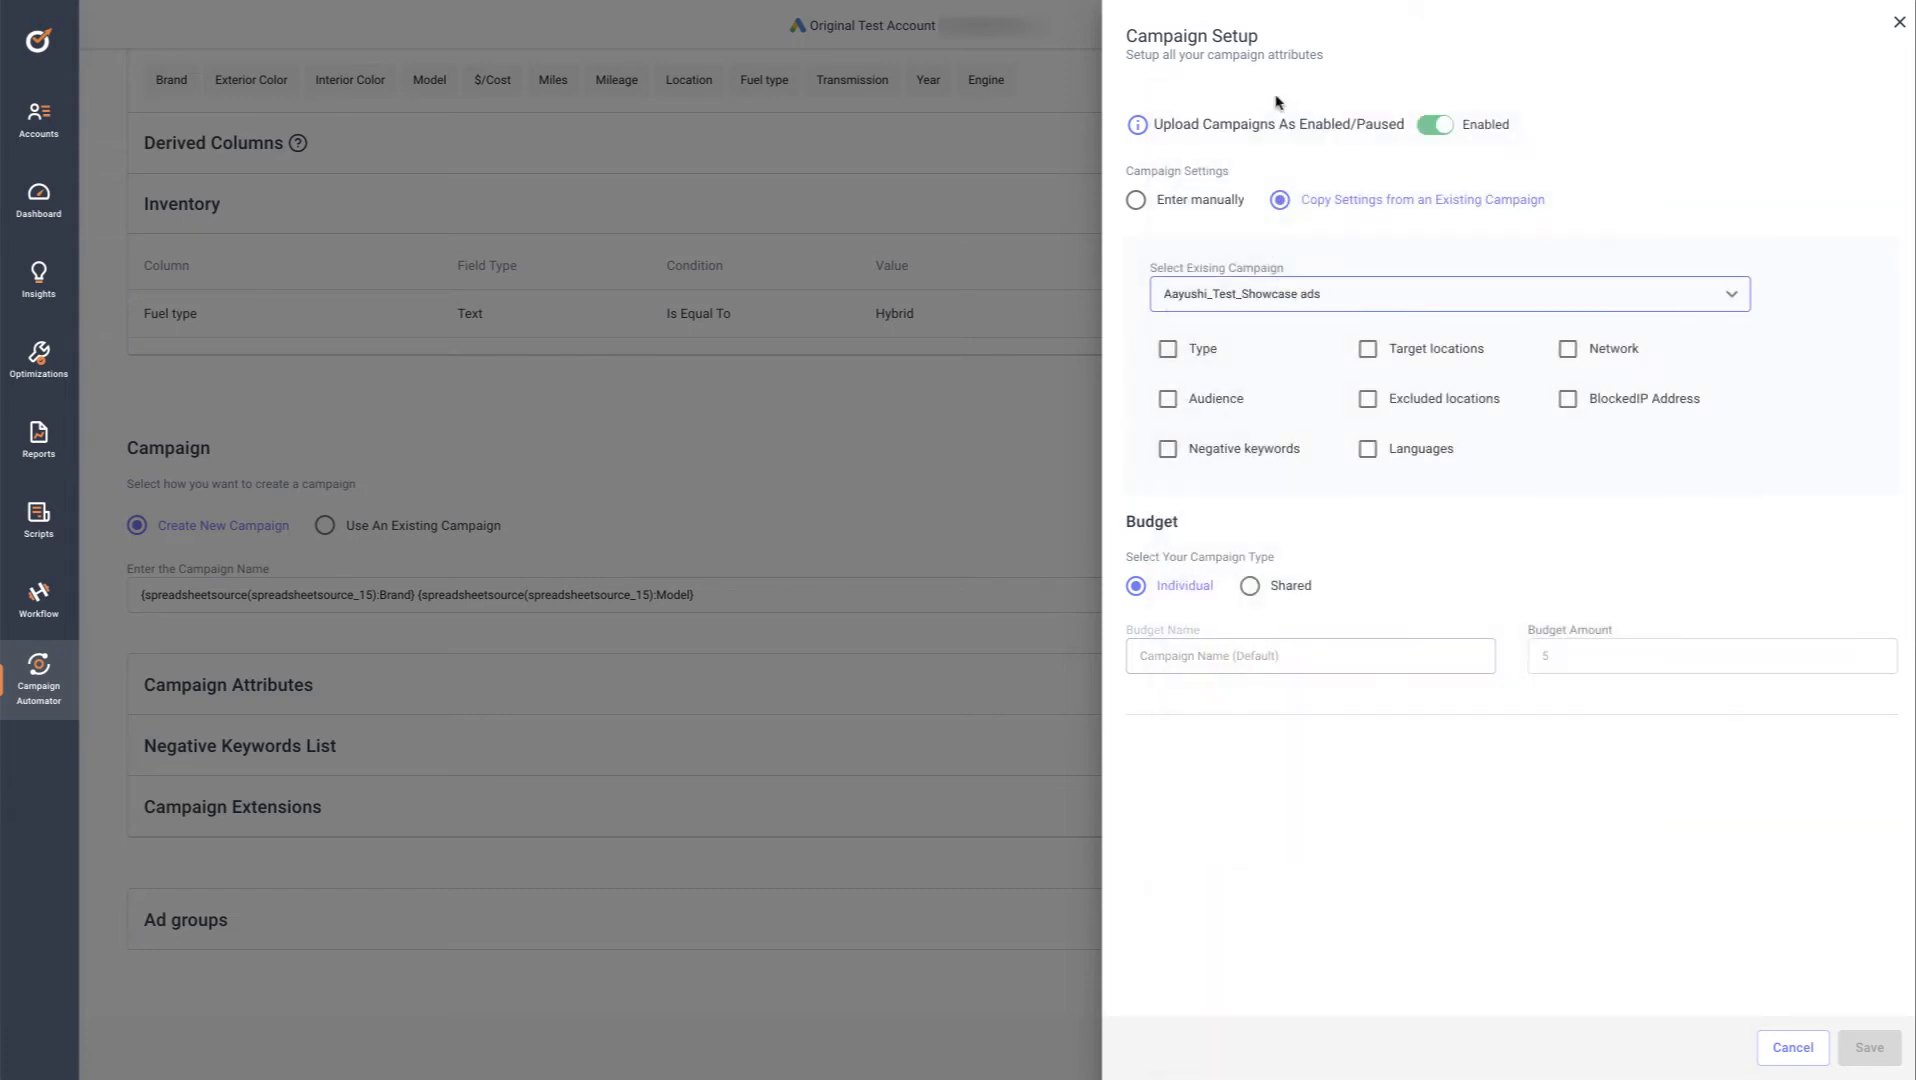
# Copy campaign type, audience, negatives, locations, exclusions, language, network and blocked IPs, then save
pyautogui.click(1168, 349)
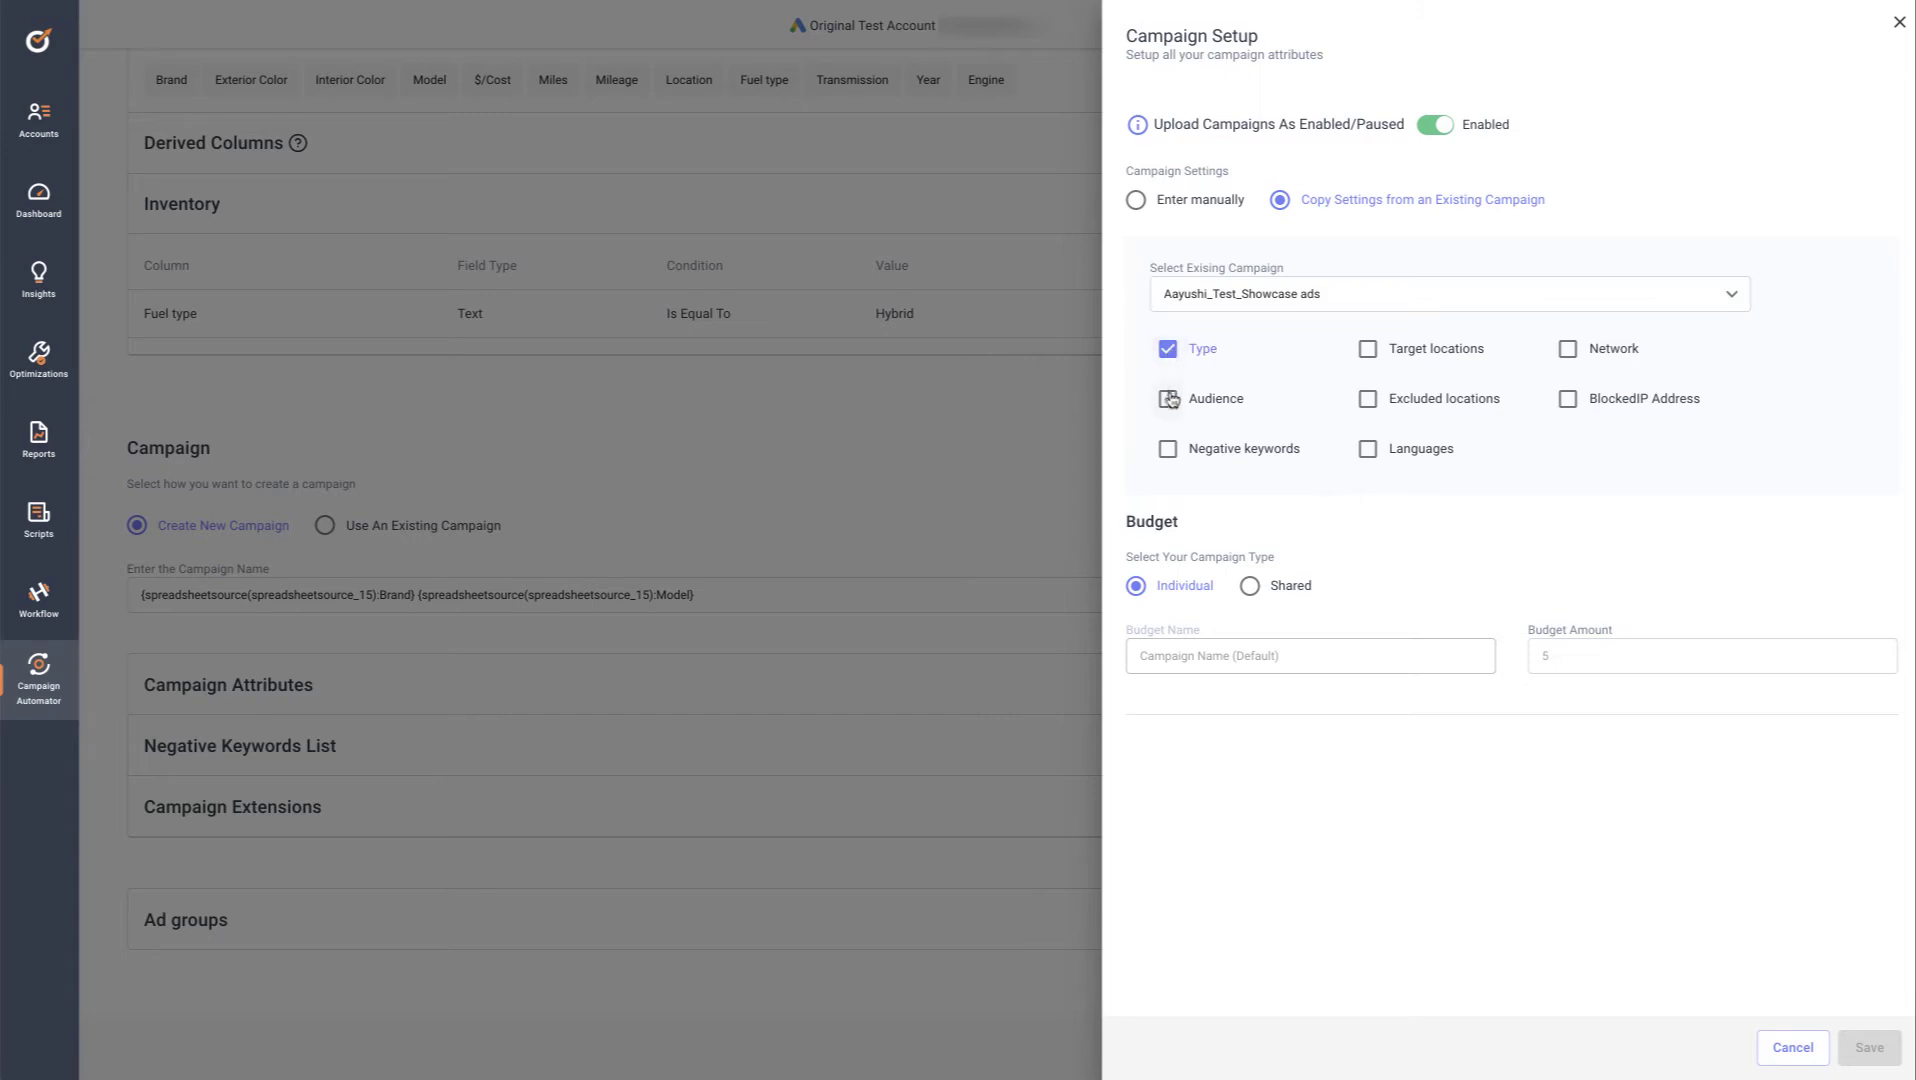
pyautogui.click(1168, 398)
pyautogui.click(1168, 448)
pyautogui.click(1367, 349)
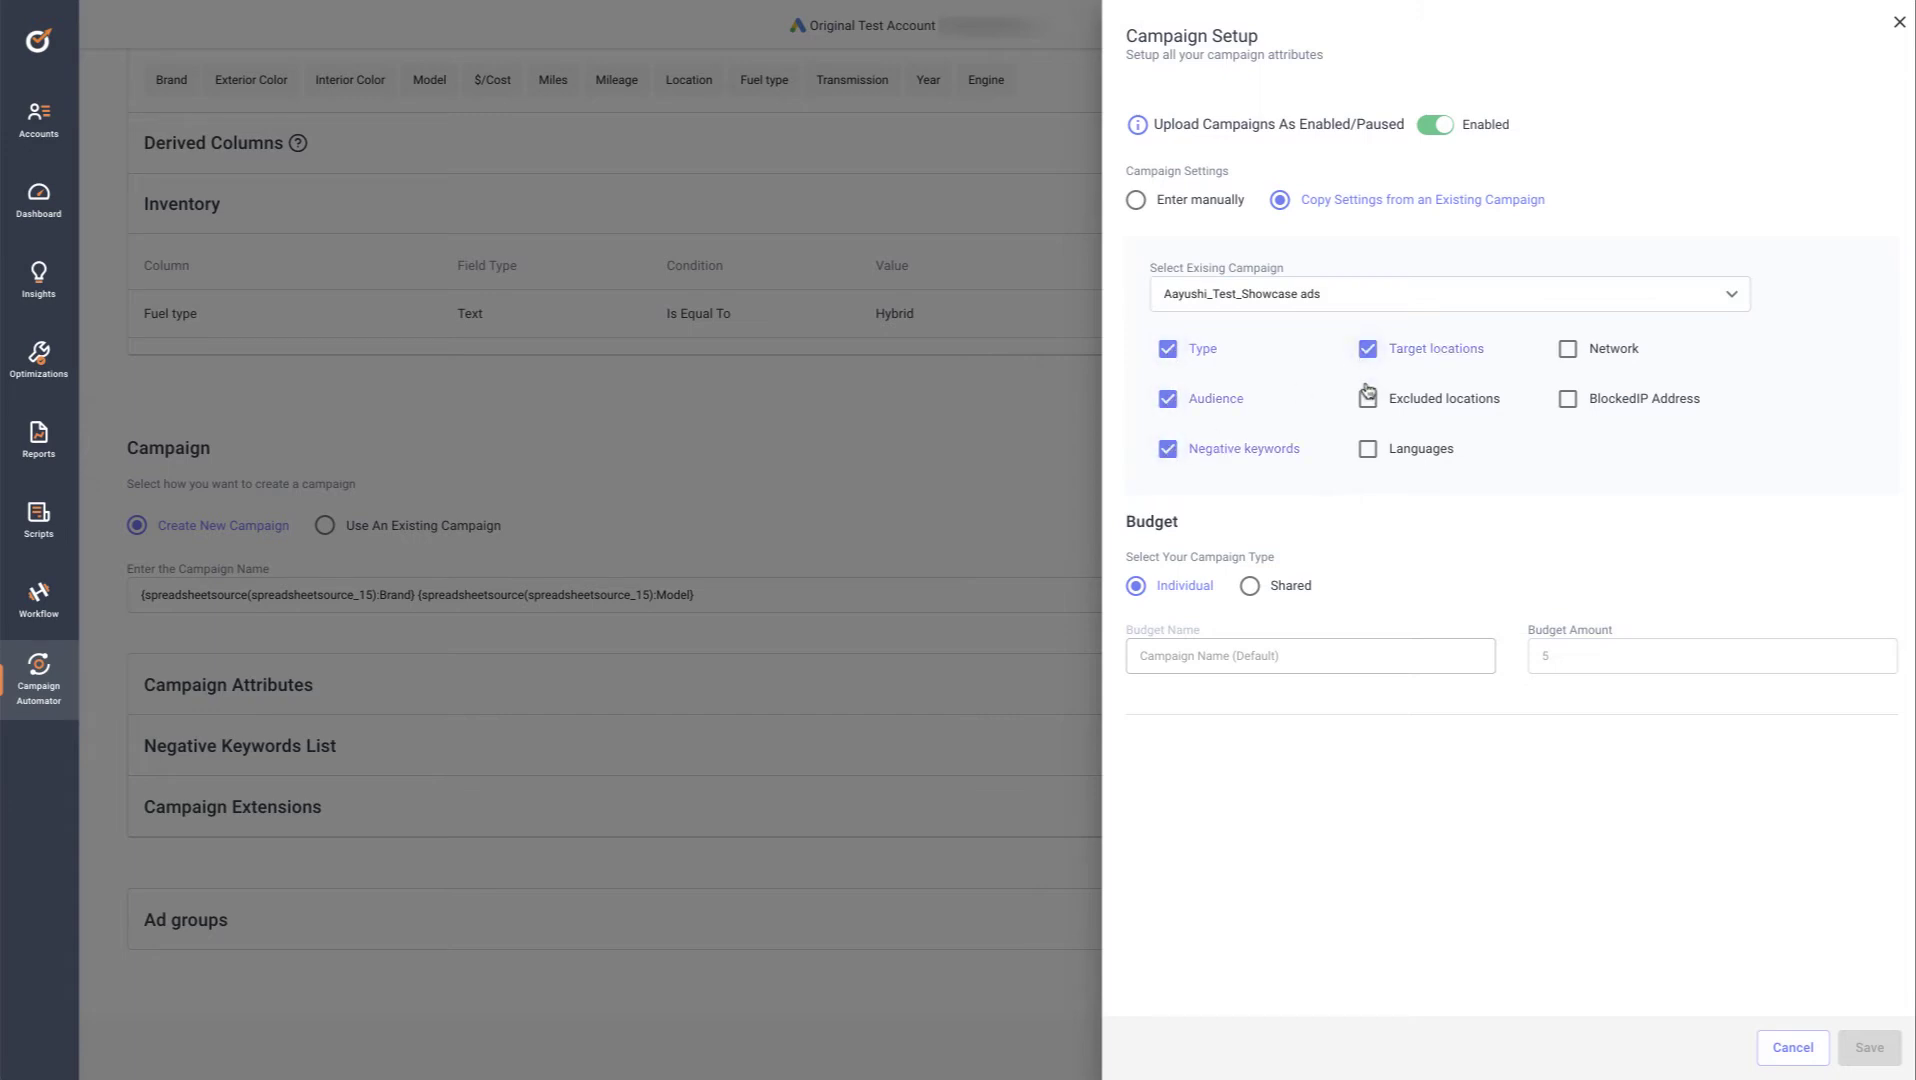
pyautogui.click(1367, 398)
pyautogui.click(1367, 448)
pyautogui.click(1567, 349)
pyautogui.click(1567, 398)
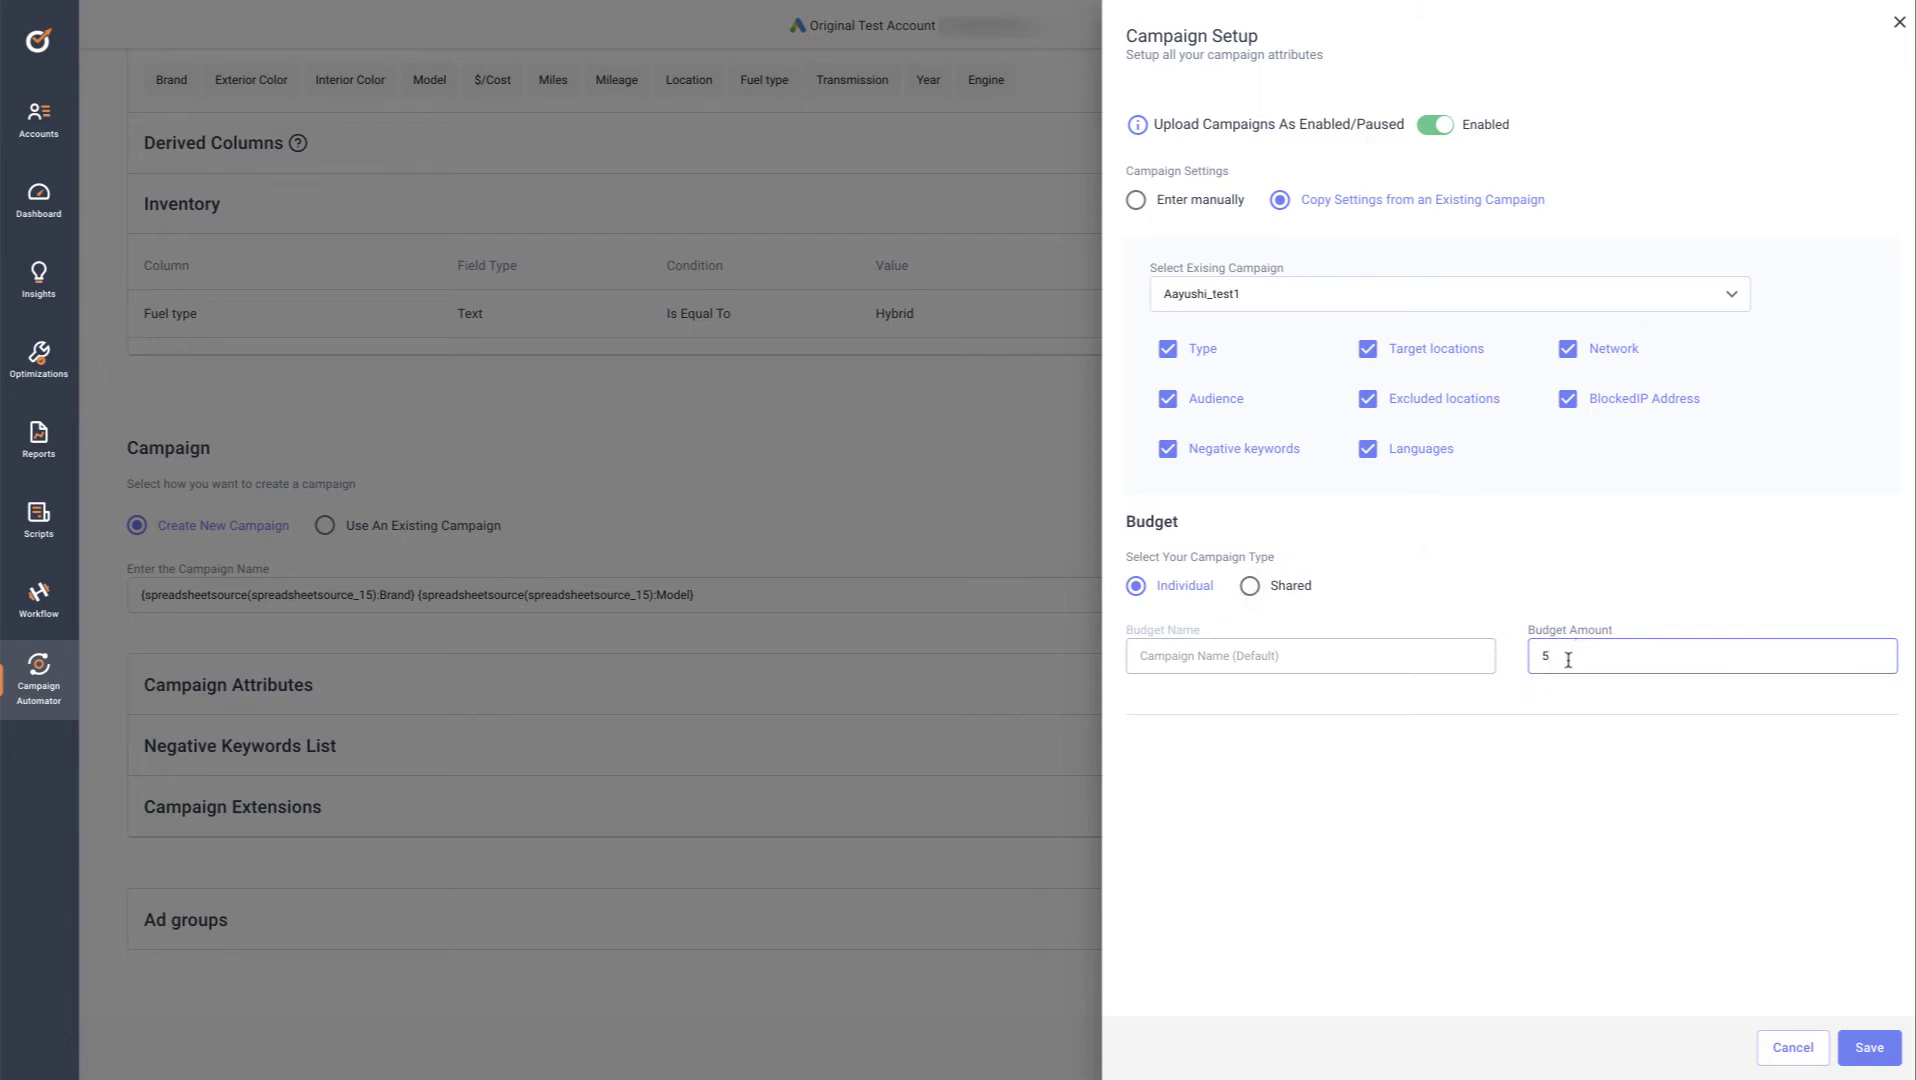
pyautogui.click(1871, 1052)
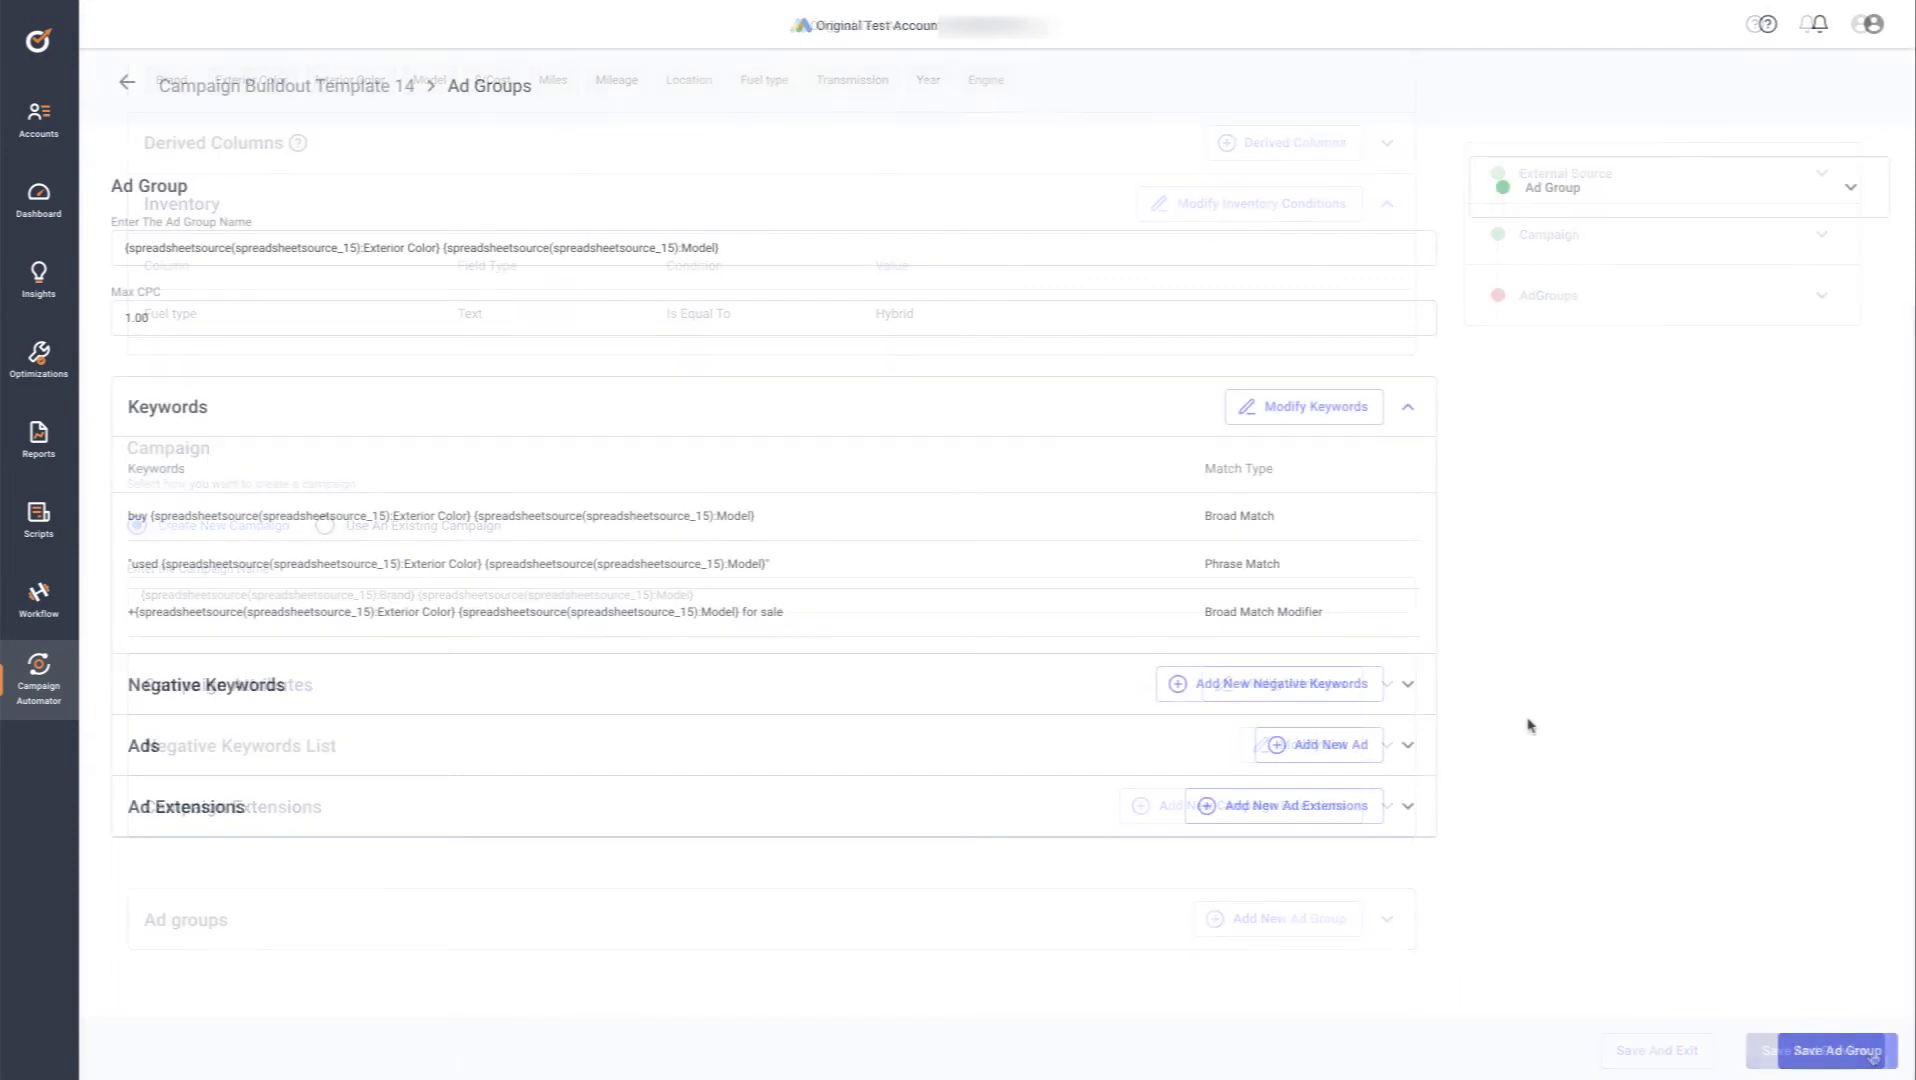
# Add a new ad, look over the Responsive Search, Call Only and Default Ad forms, then return to Text Ad
pyautogui.click(1334, 746)
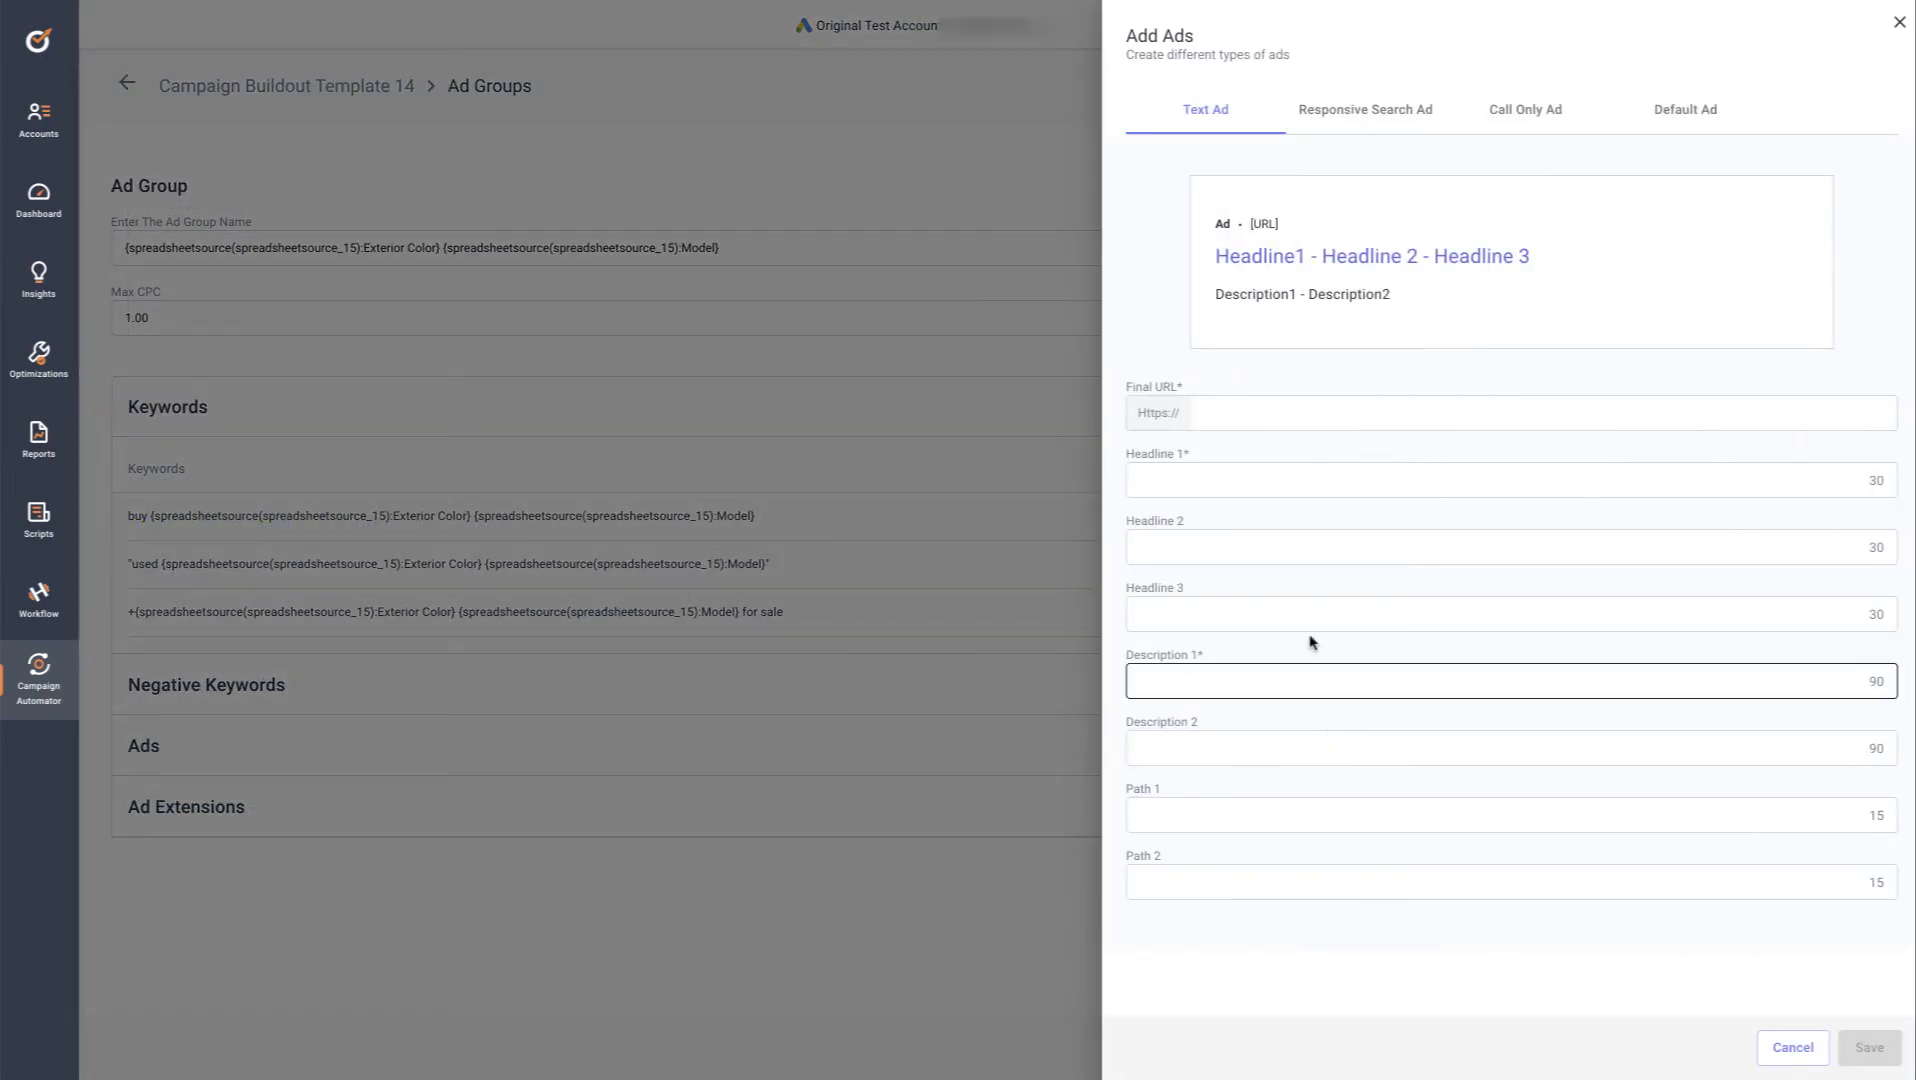
pyautogui.click(1341, 122)
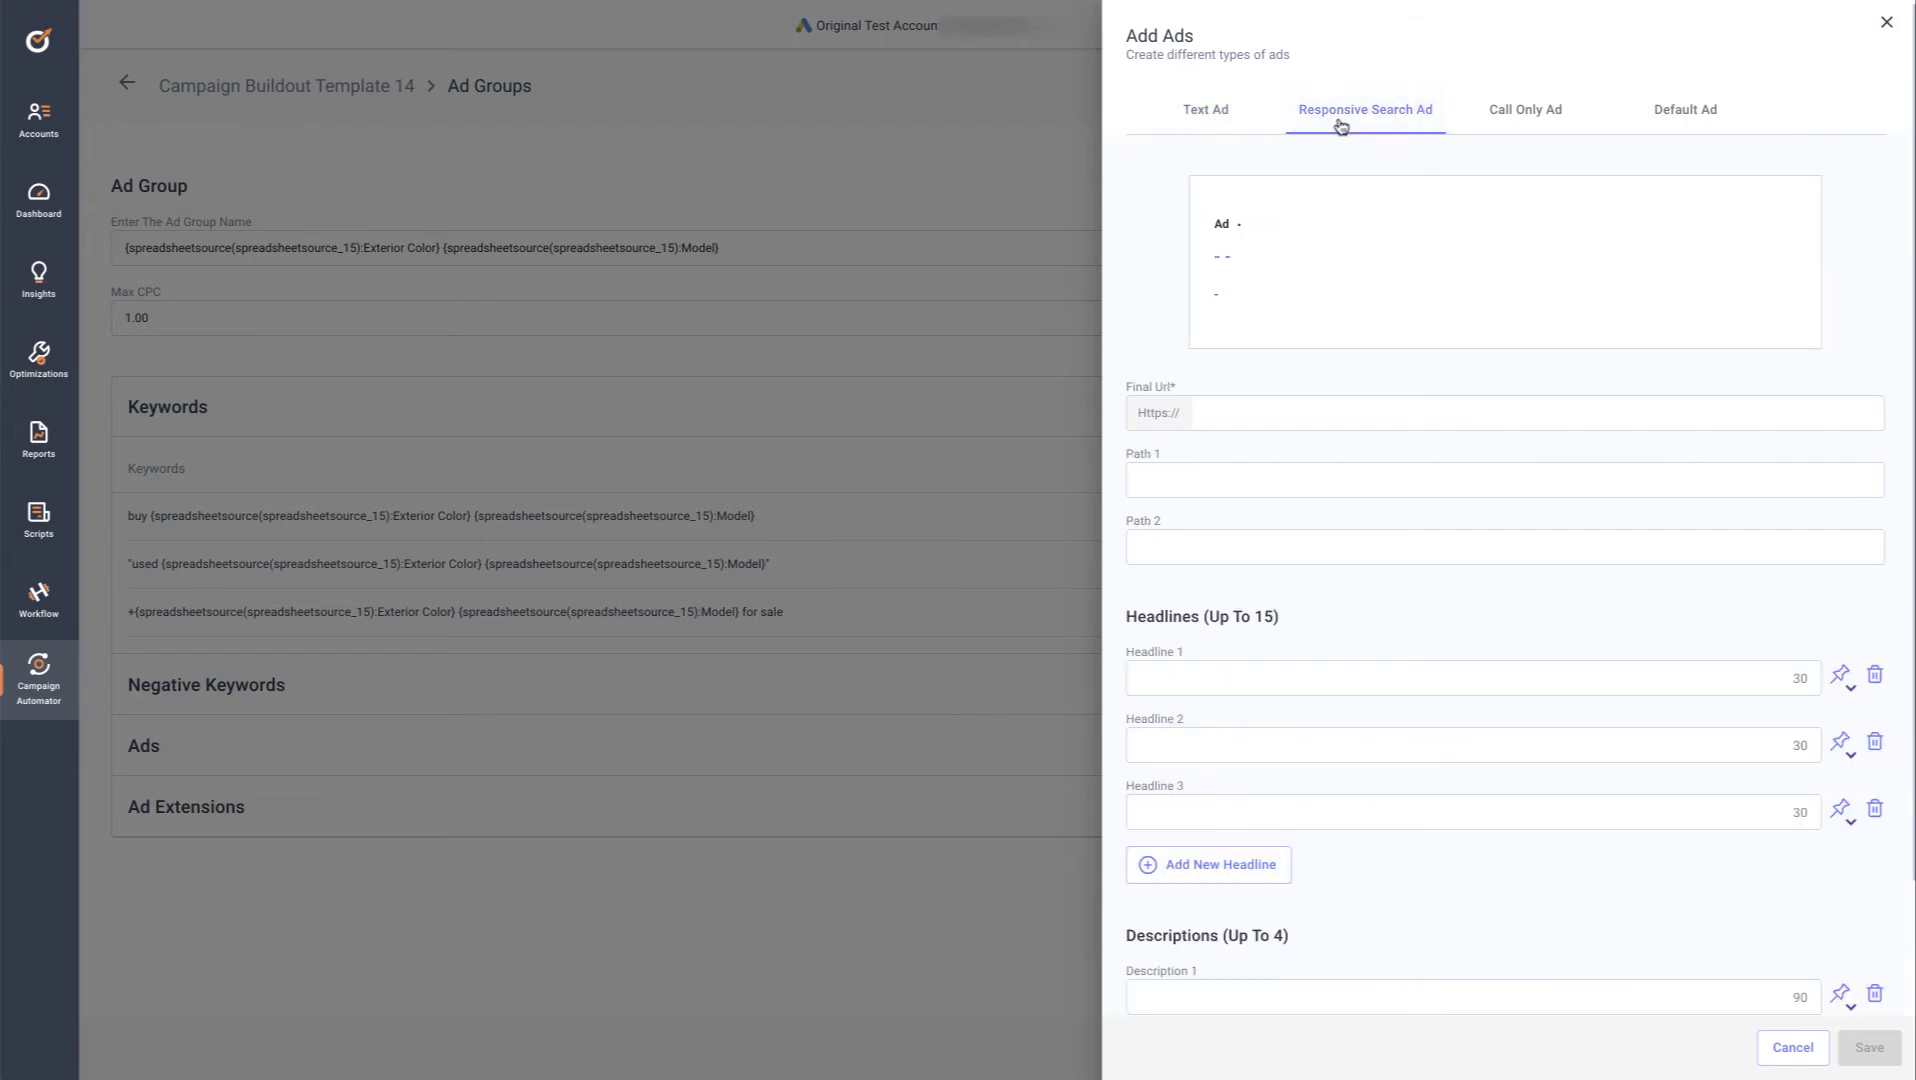
pyautogui.click(1495, 128)
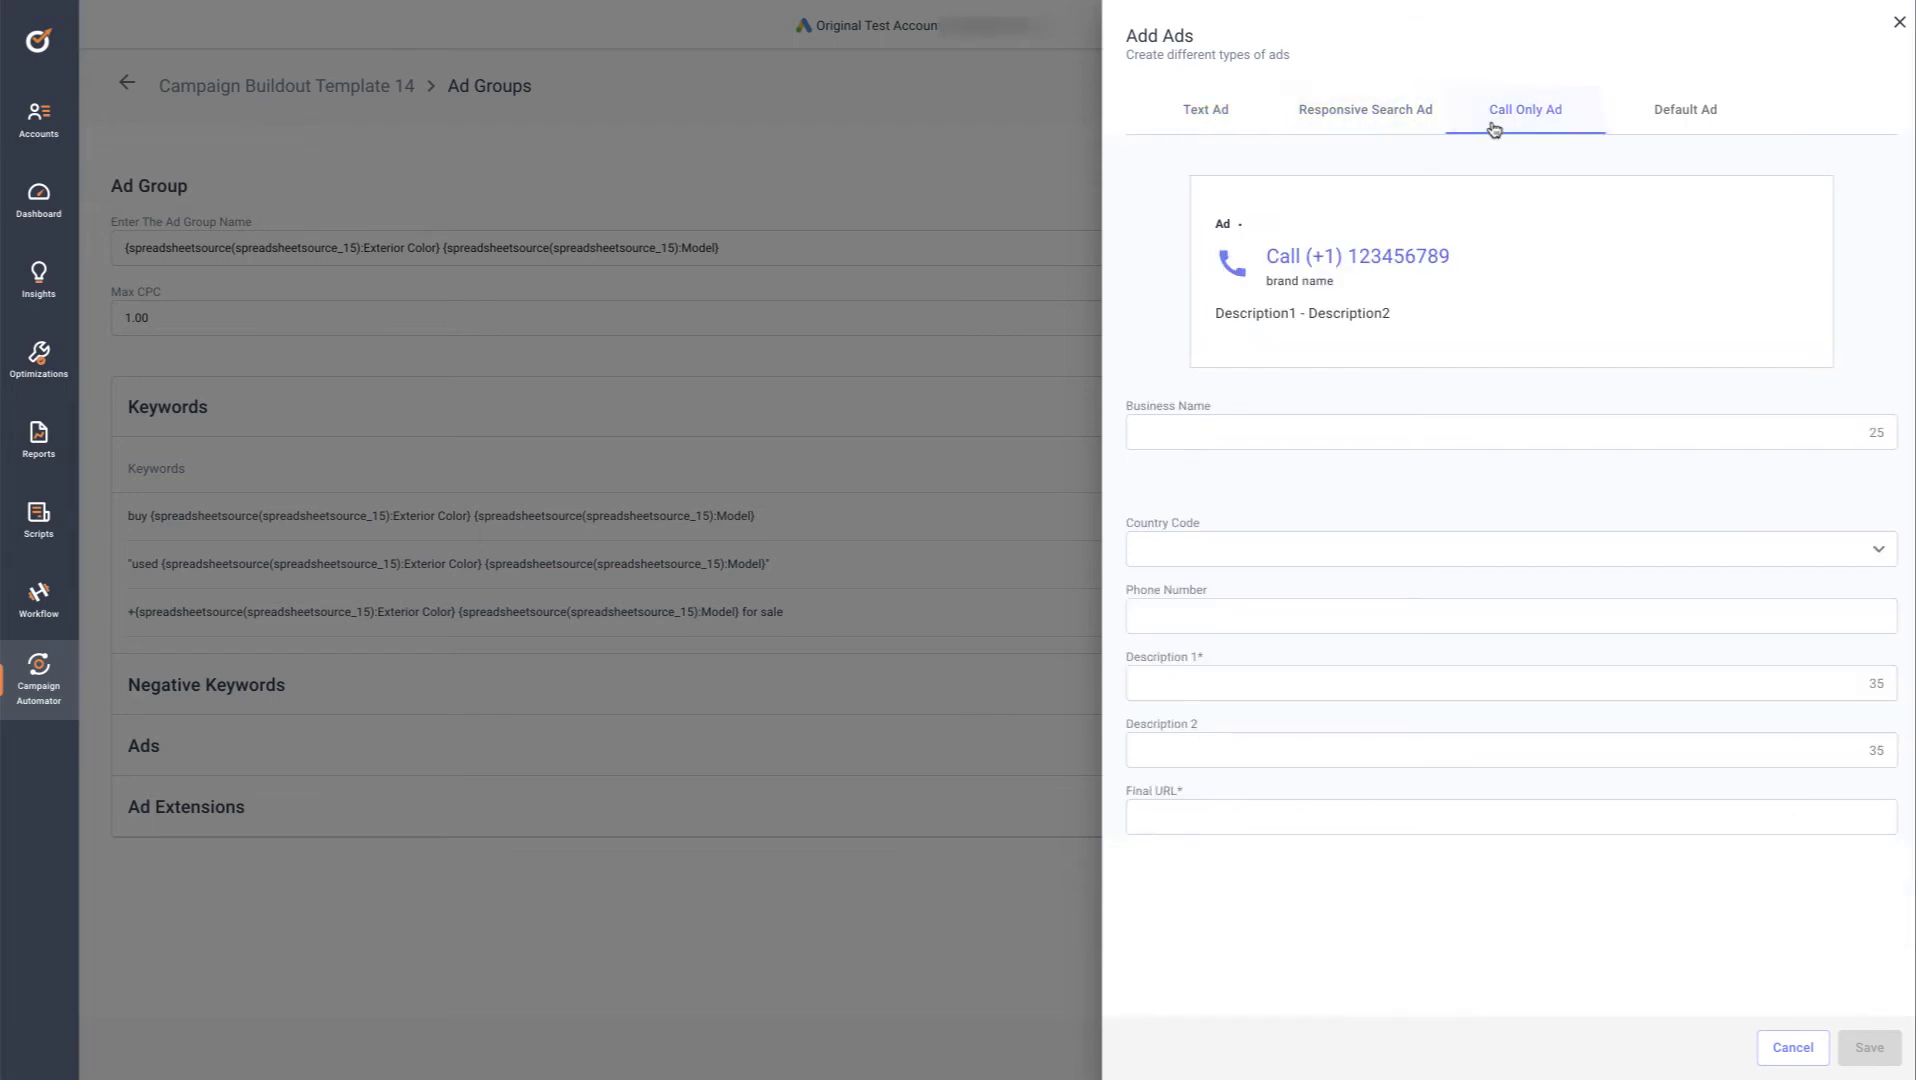
pyautogui.click(1664, 128)
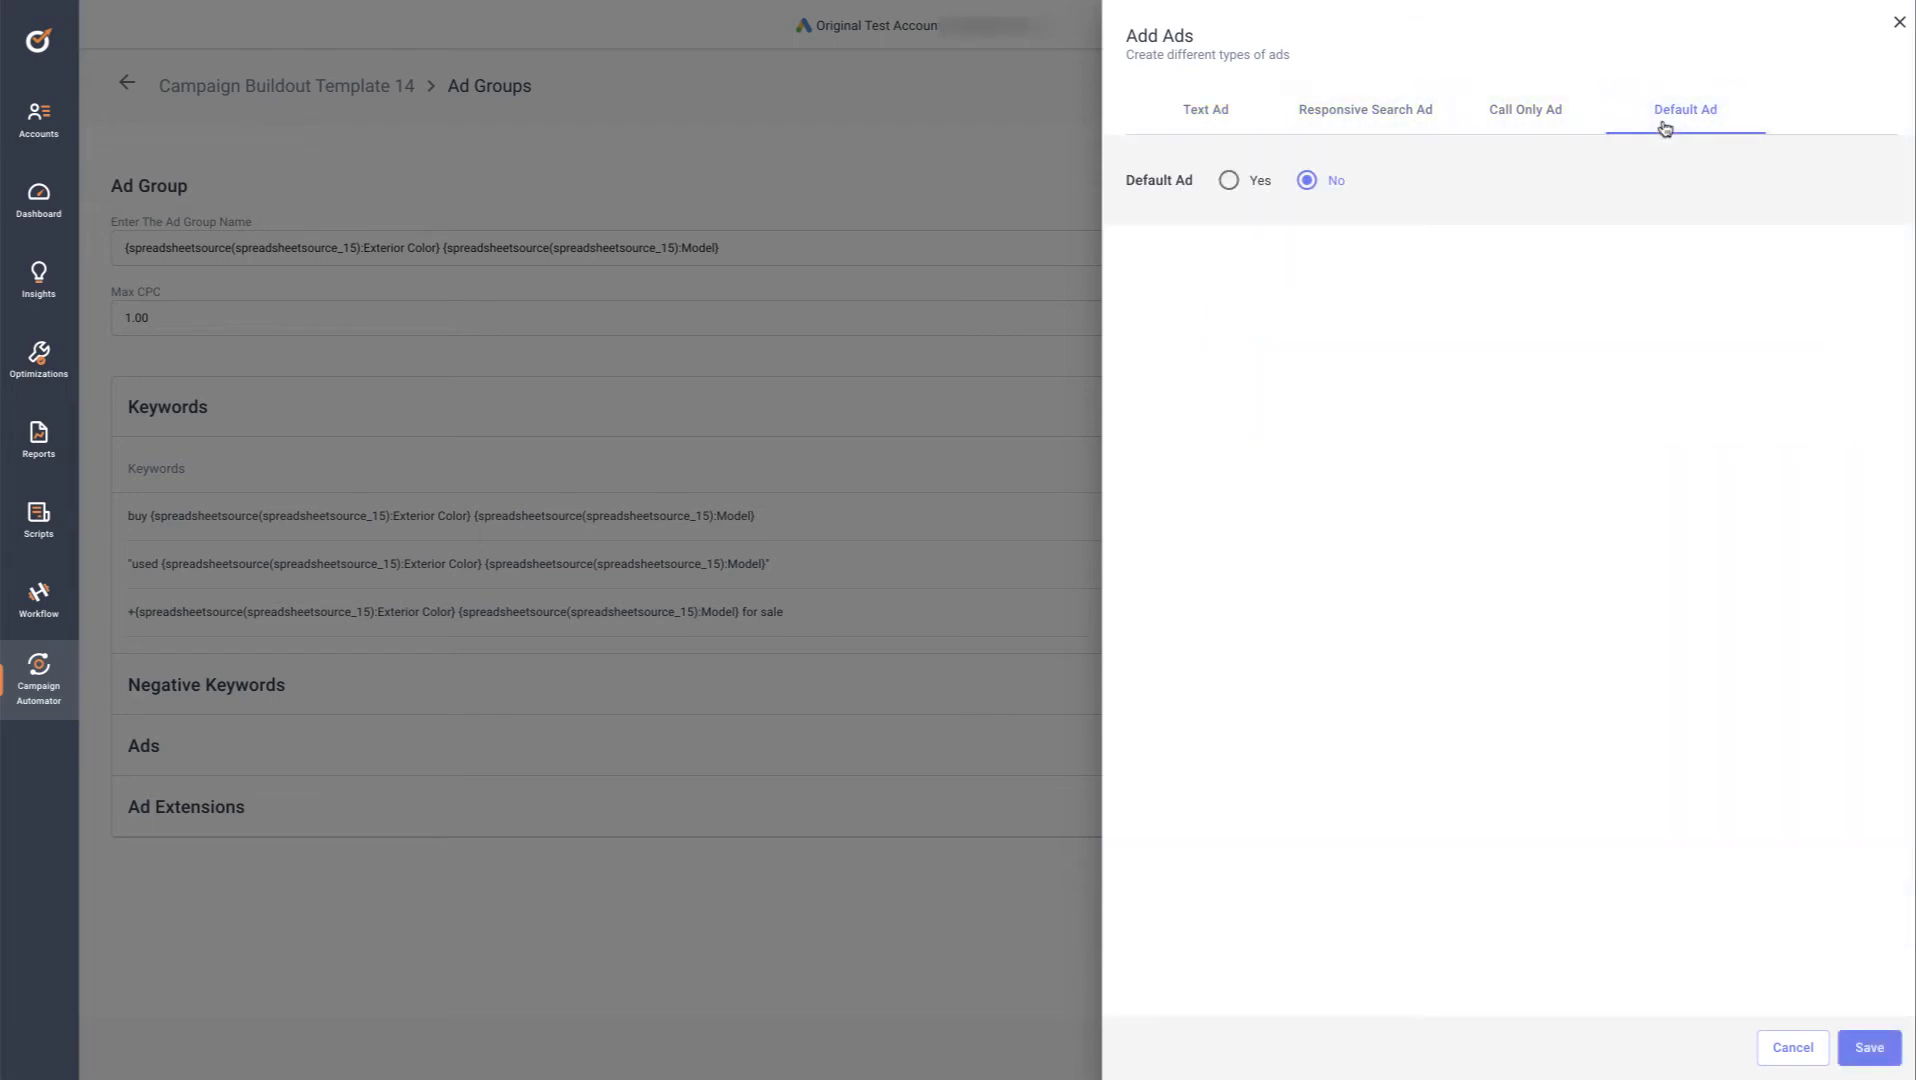
pyautogui.click(1212, 127)
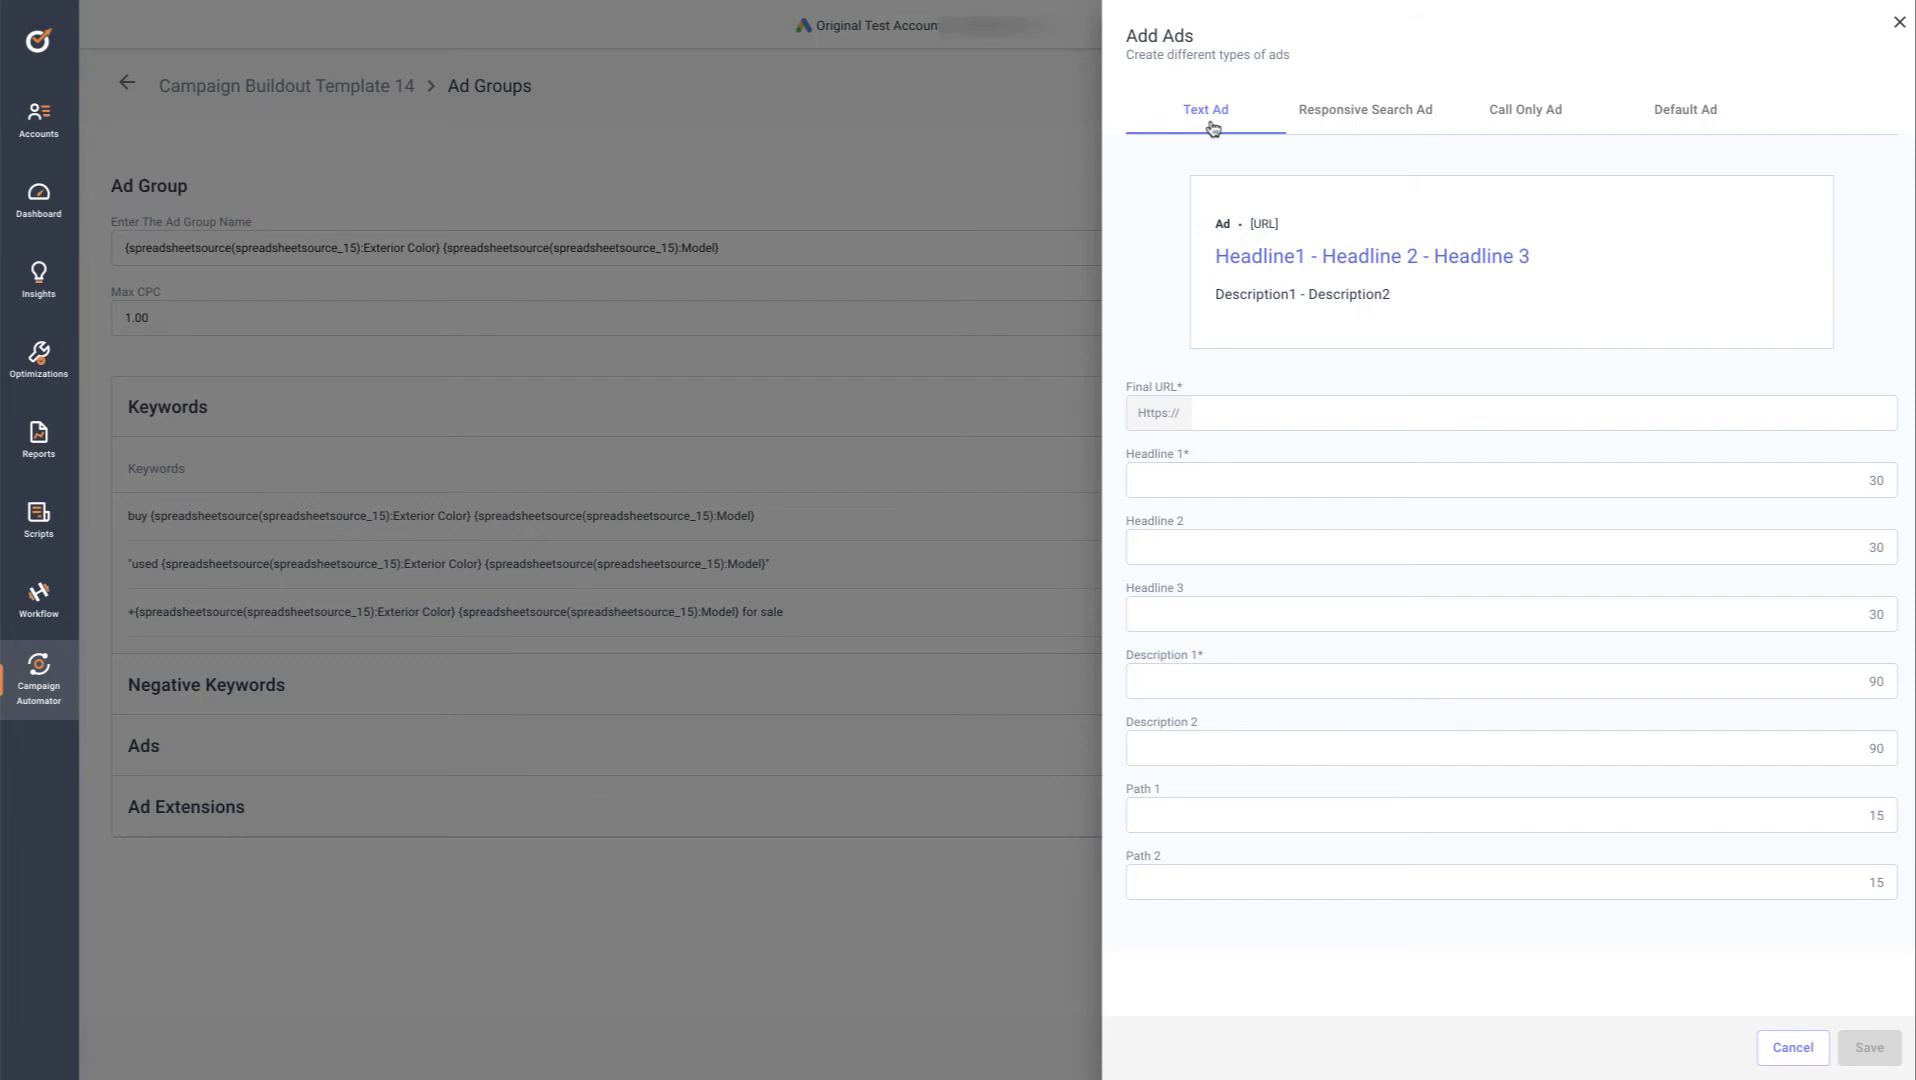
# Fill in the text ad, making Description 1 the ad-group Exterior Color count followed by 'to choose from.'
pyautogui.click(1255, 418)
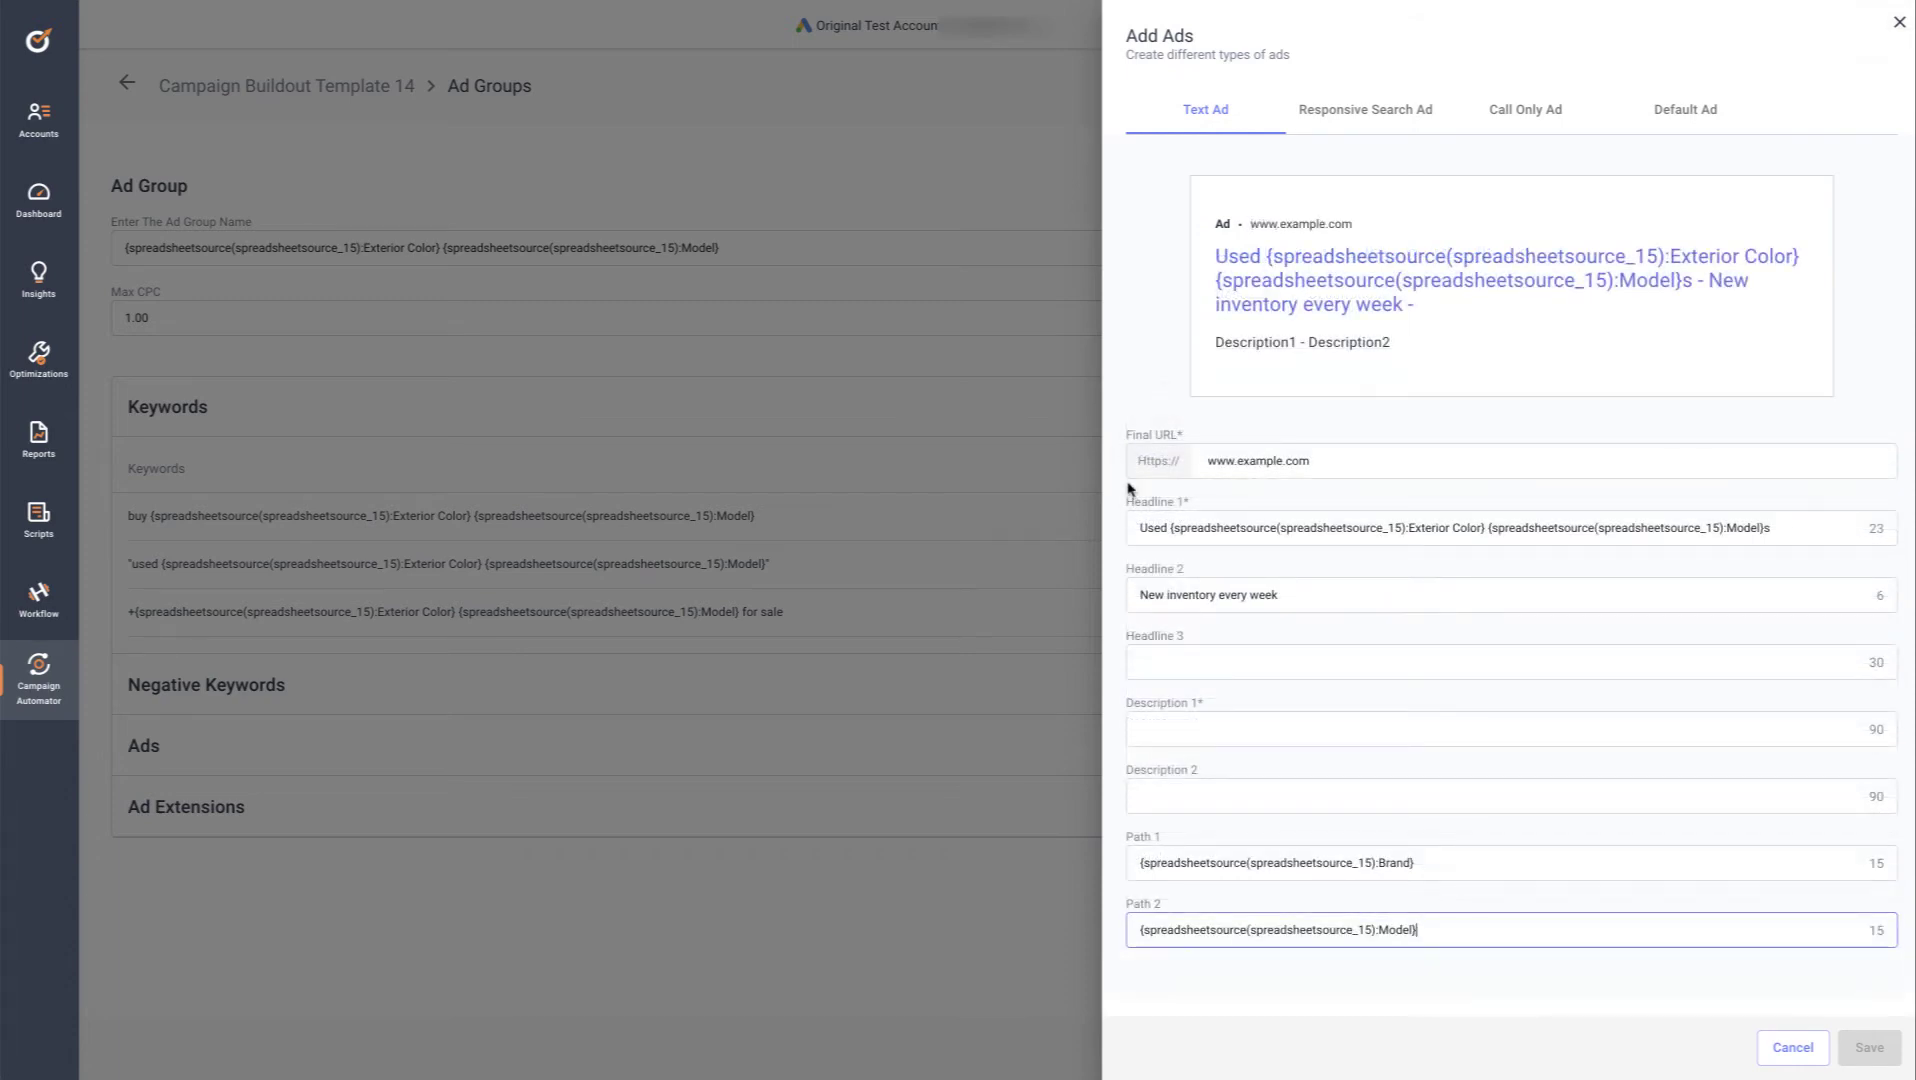
pyautogui.click(1145, 520)
pyautogui.click(1148, 661)
pyautogui.click(1166, 725)
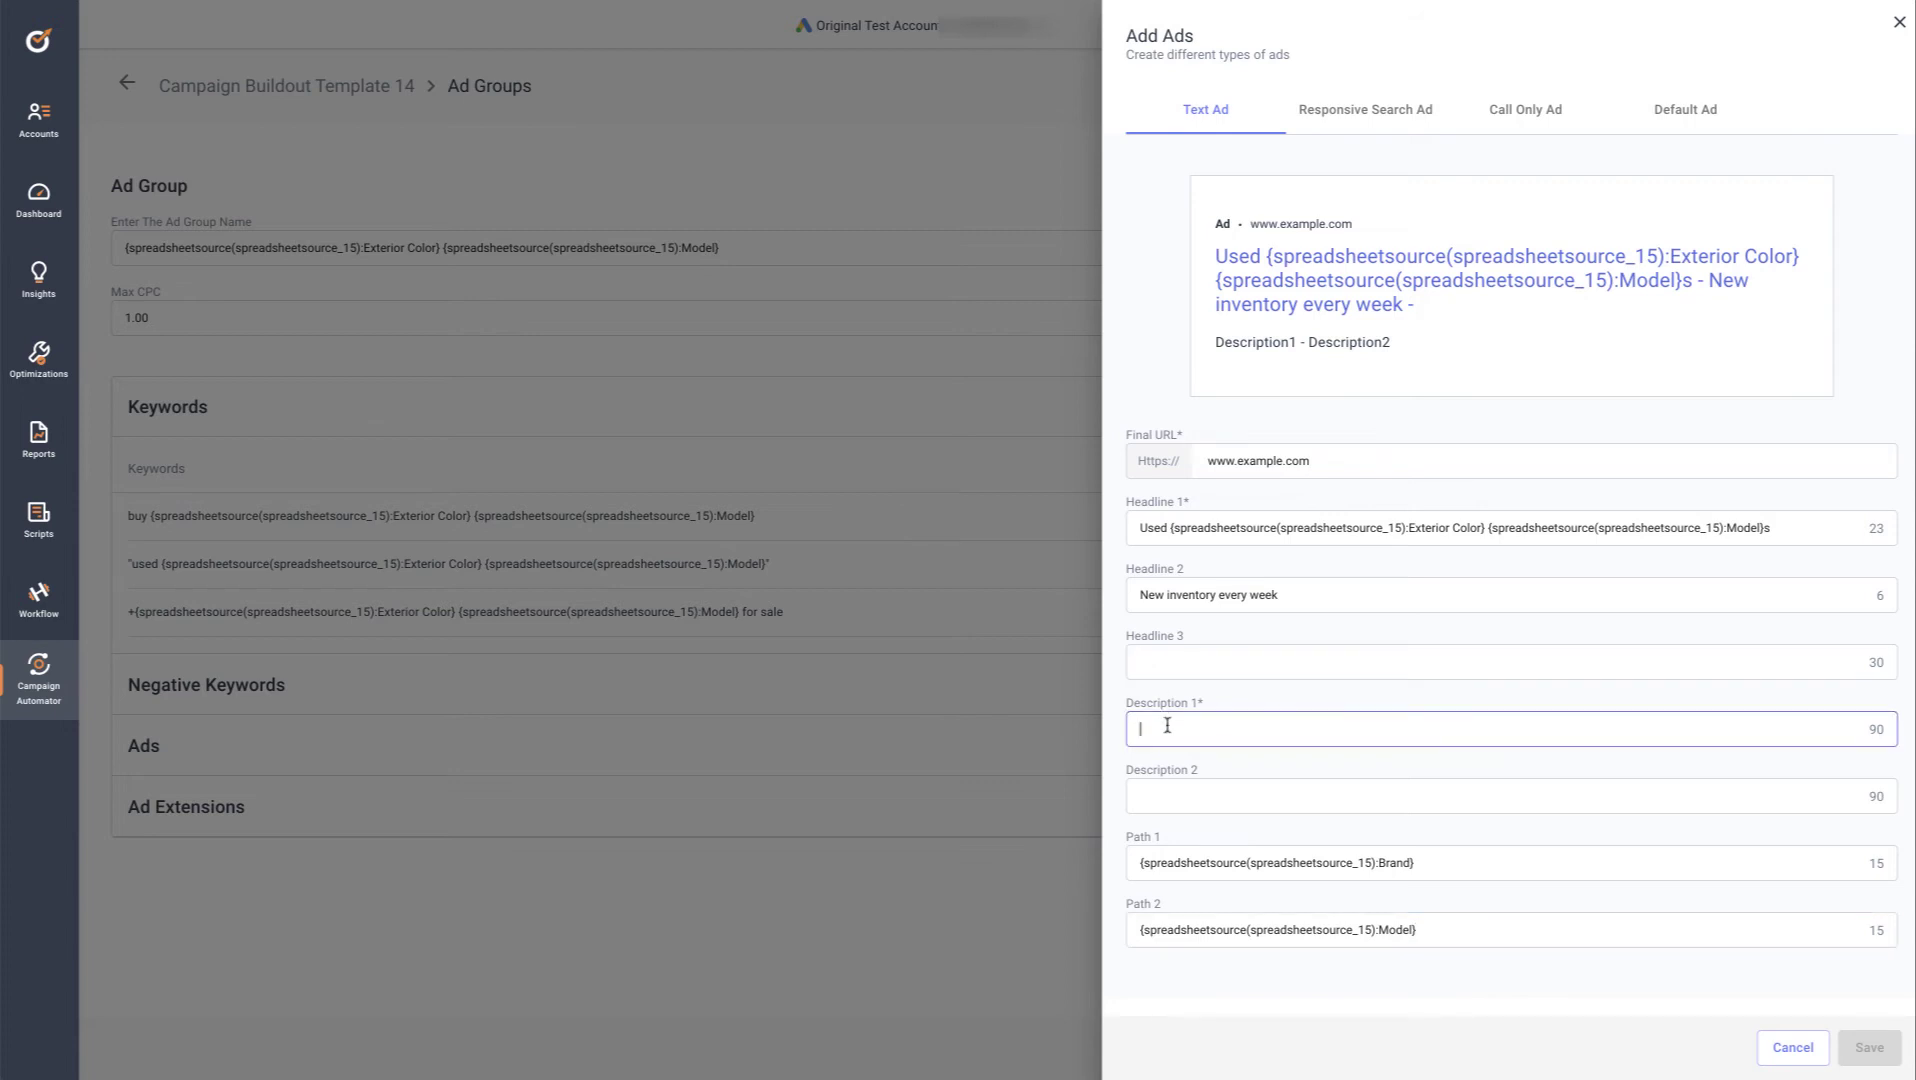
pyautogui.write('{')
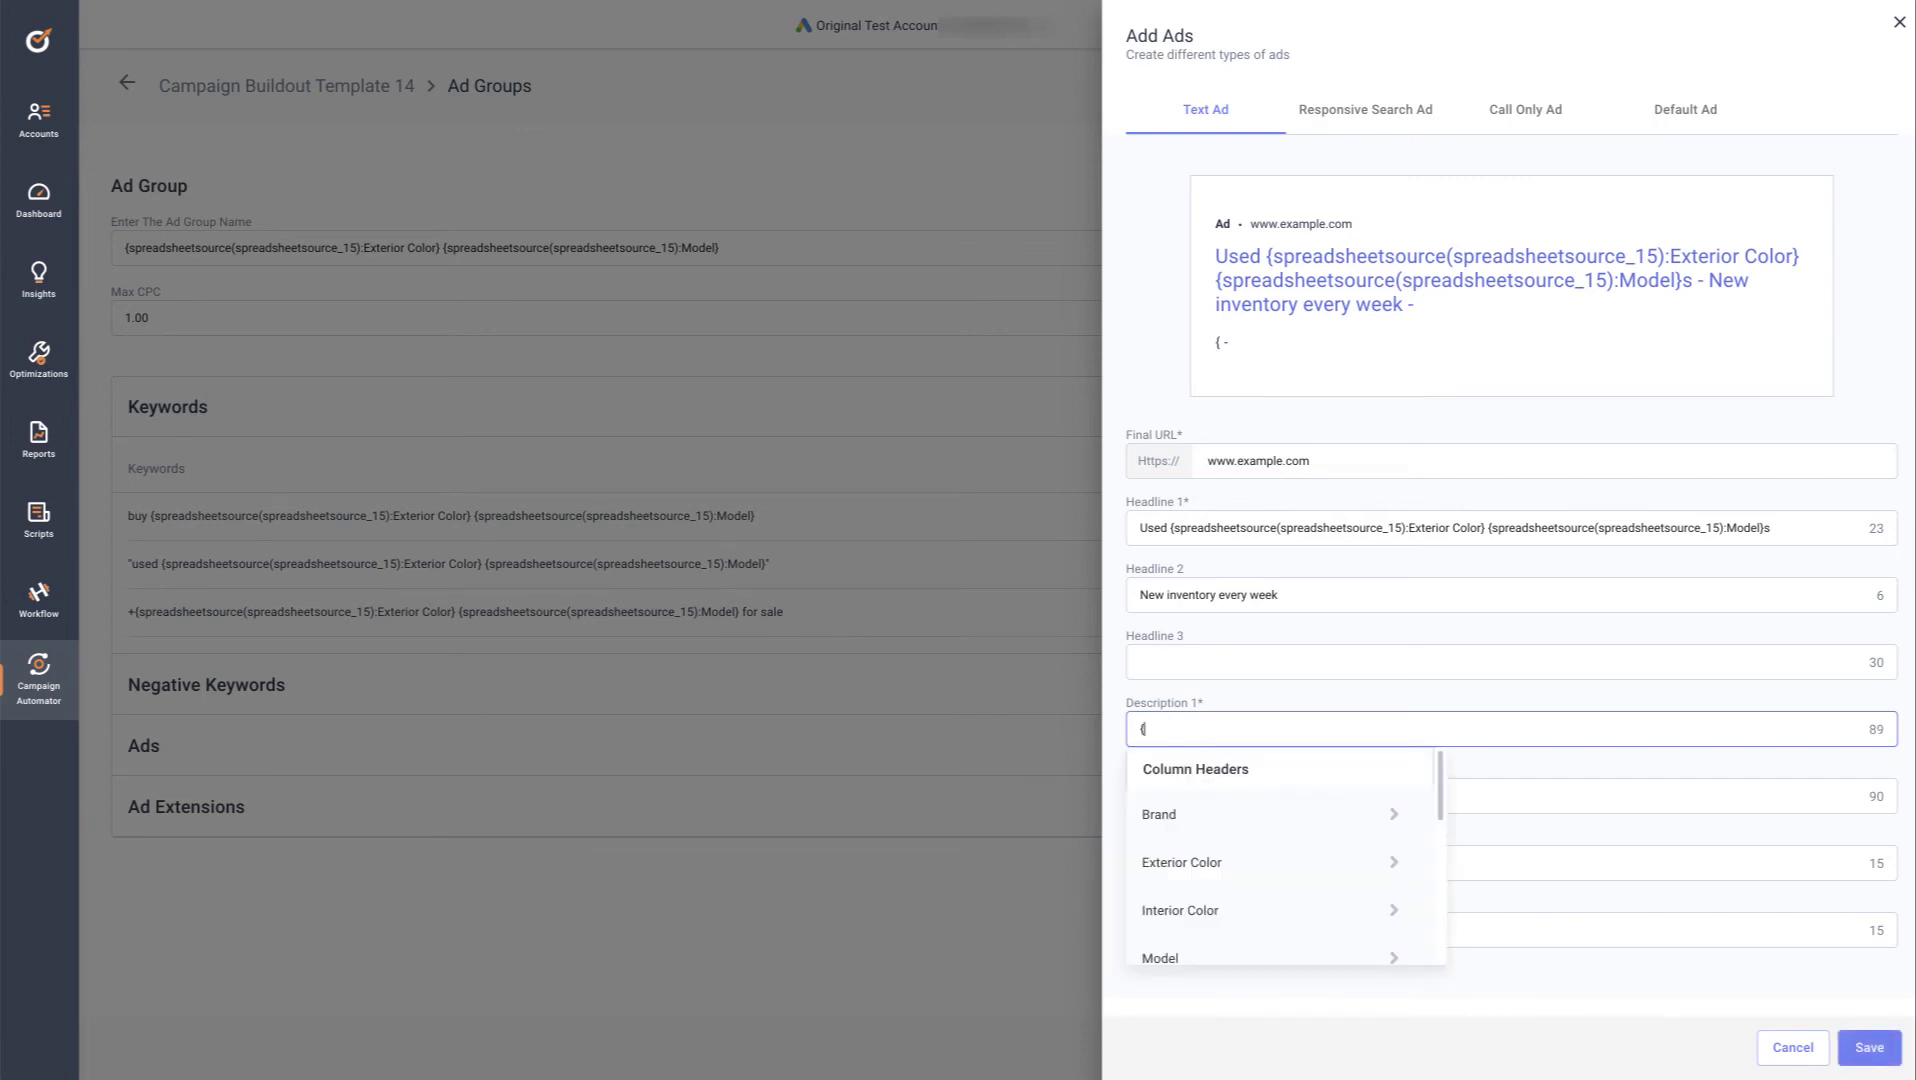
pyautogui.write('ext')
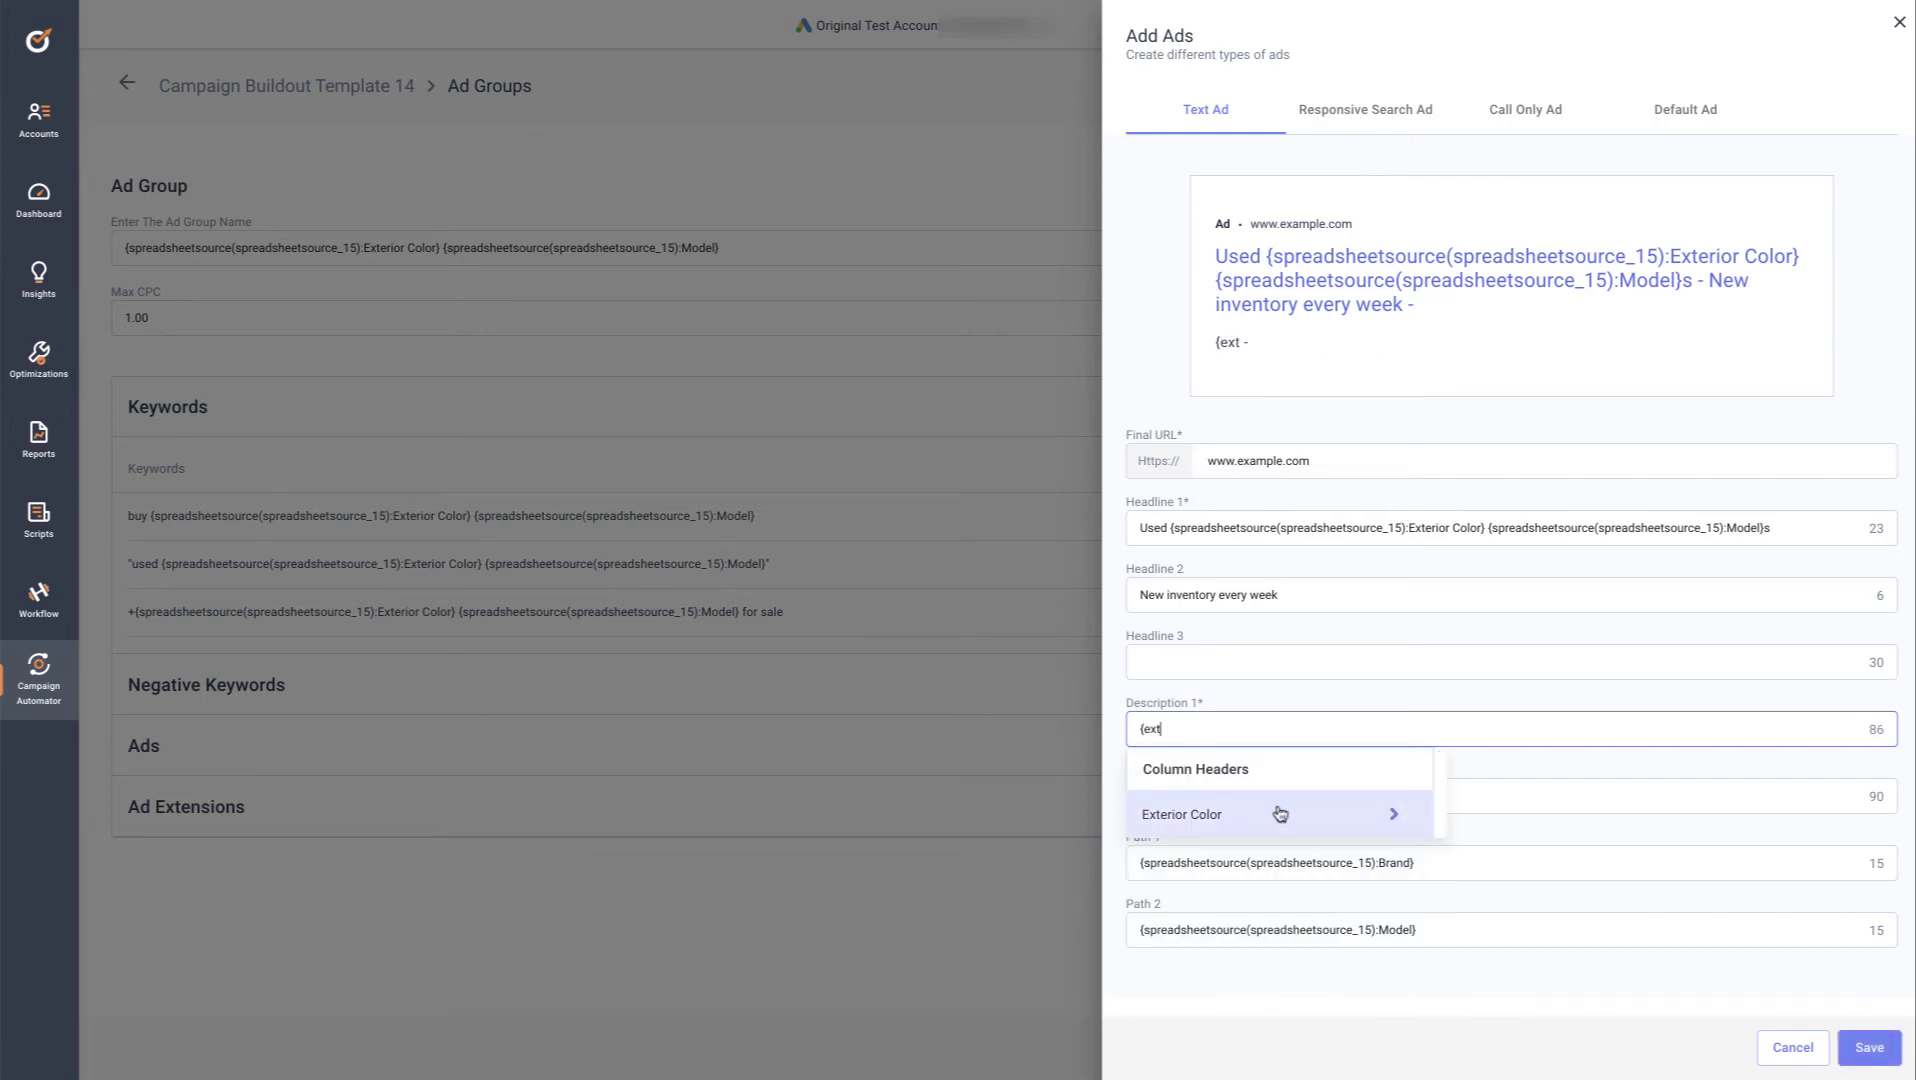
pyautogui.click(1393, 815)
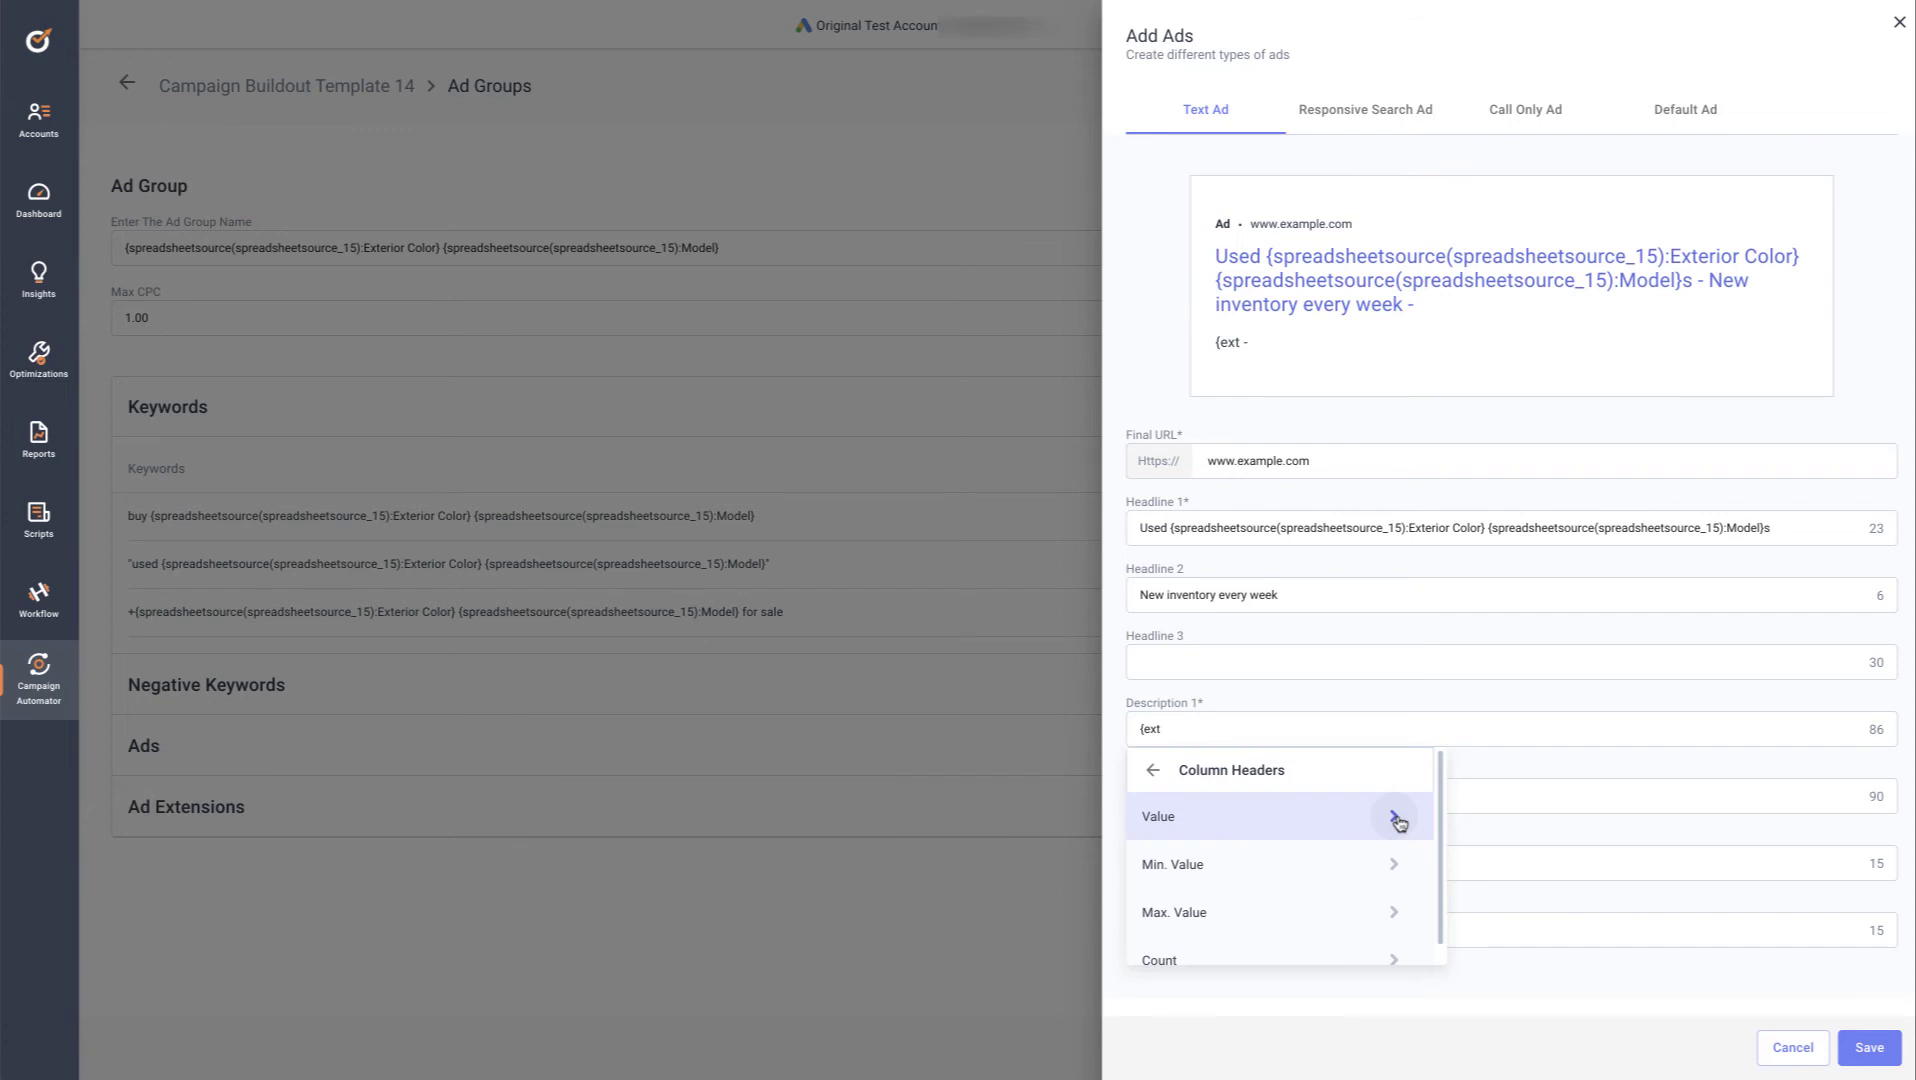
pyautogui.click(1391, 960)
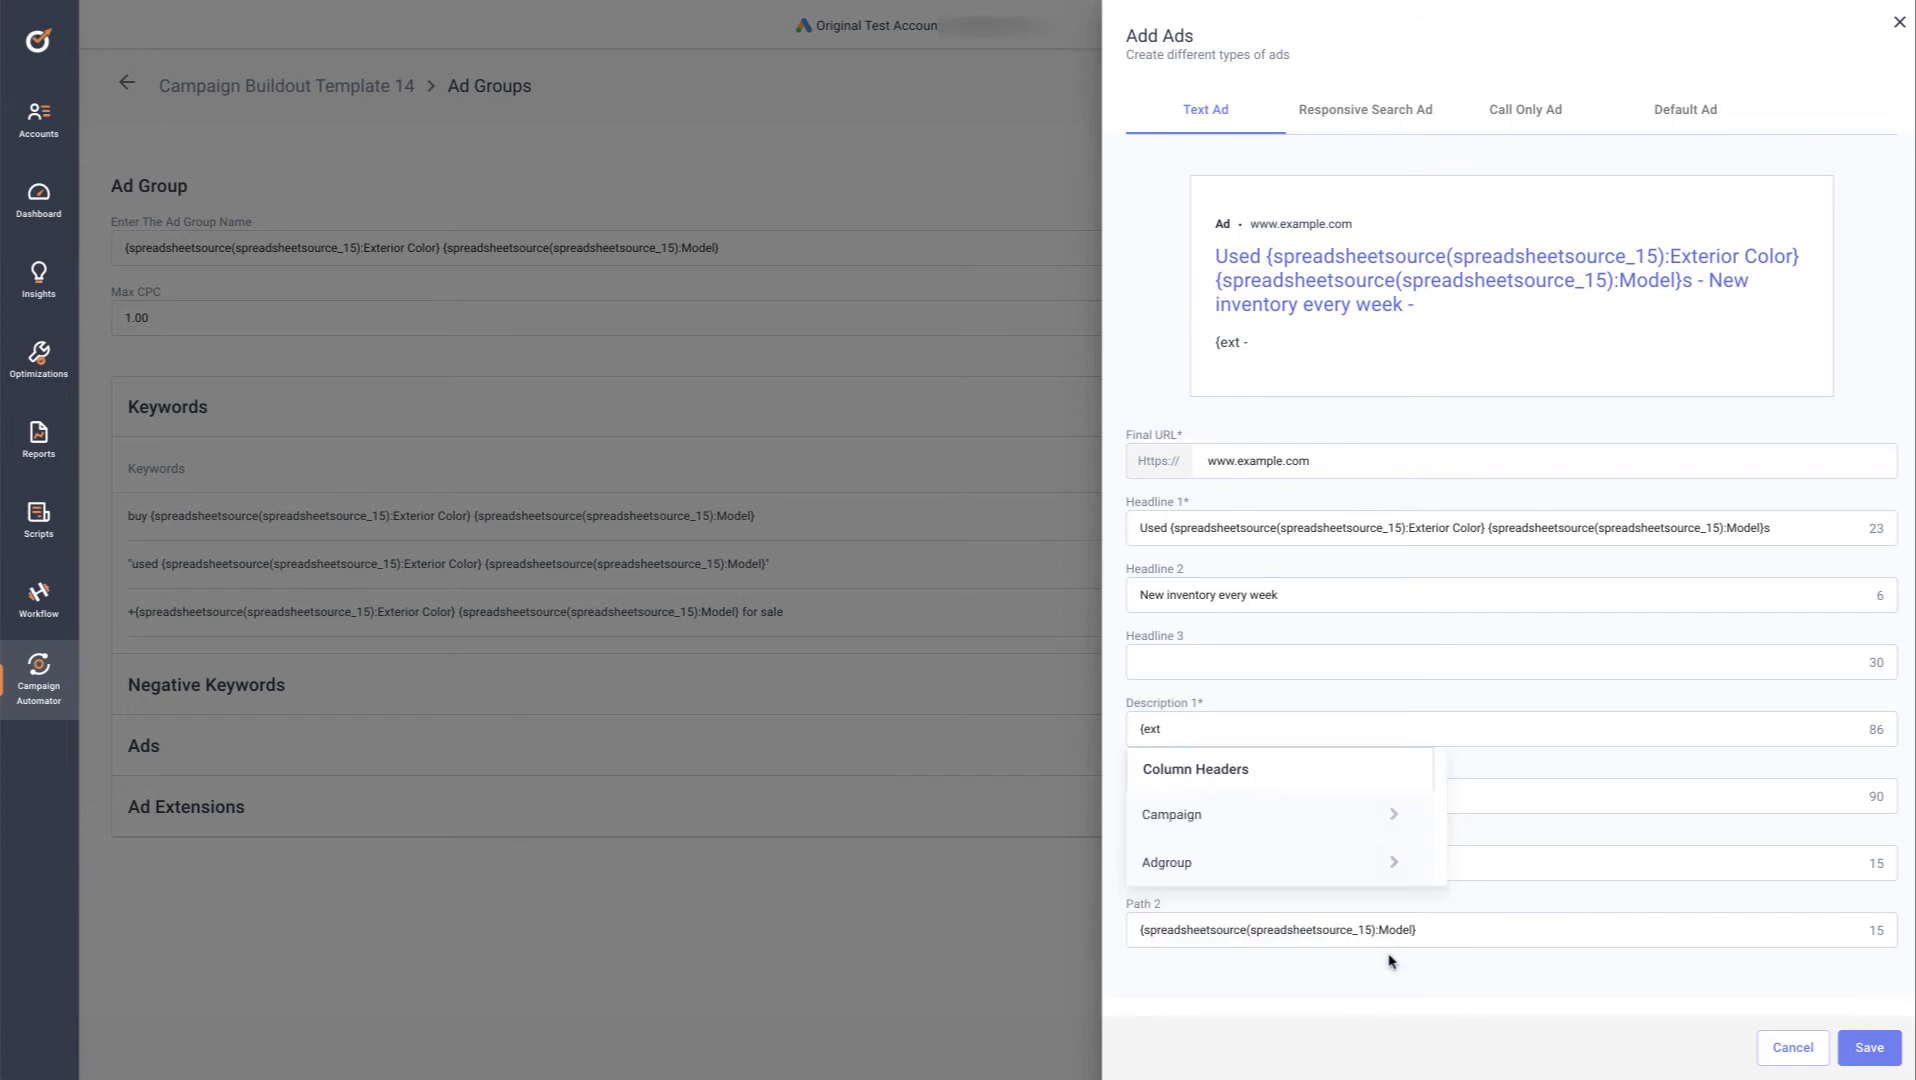
pyautogui.click(1395, 864)
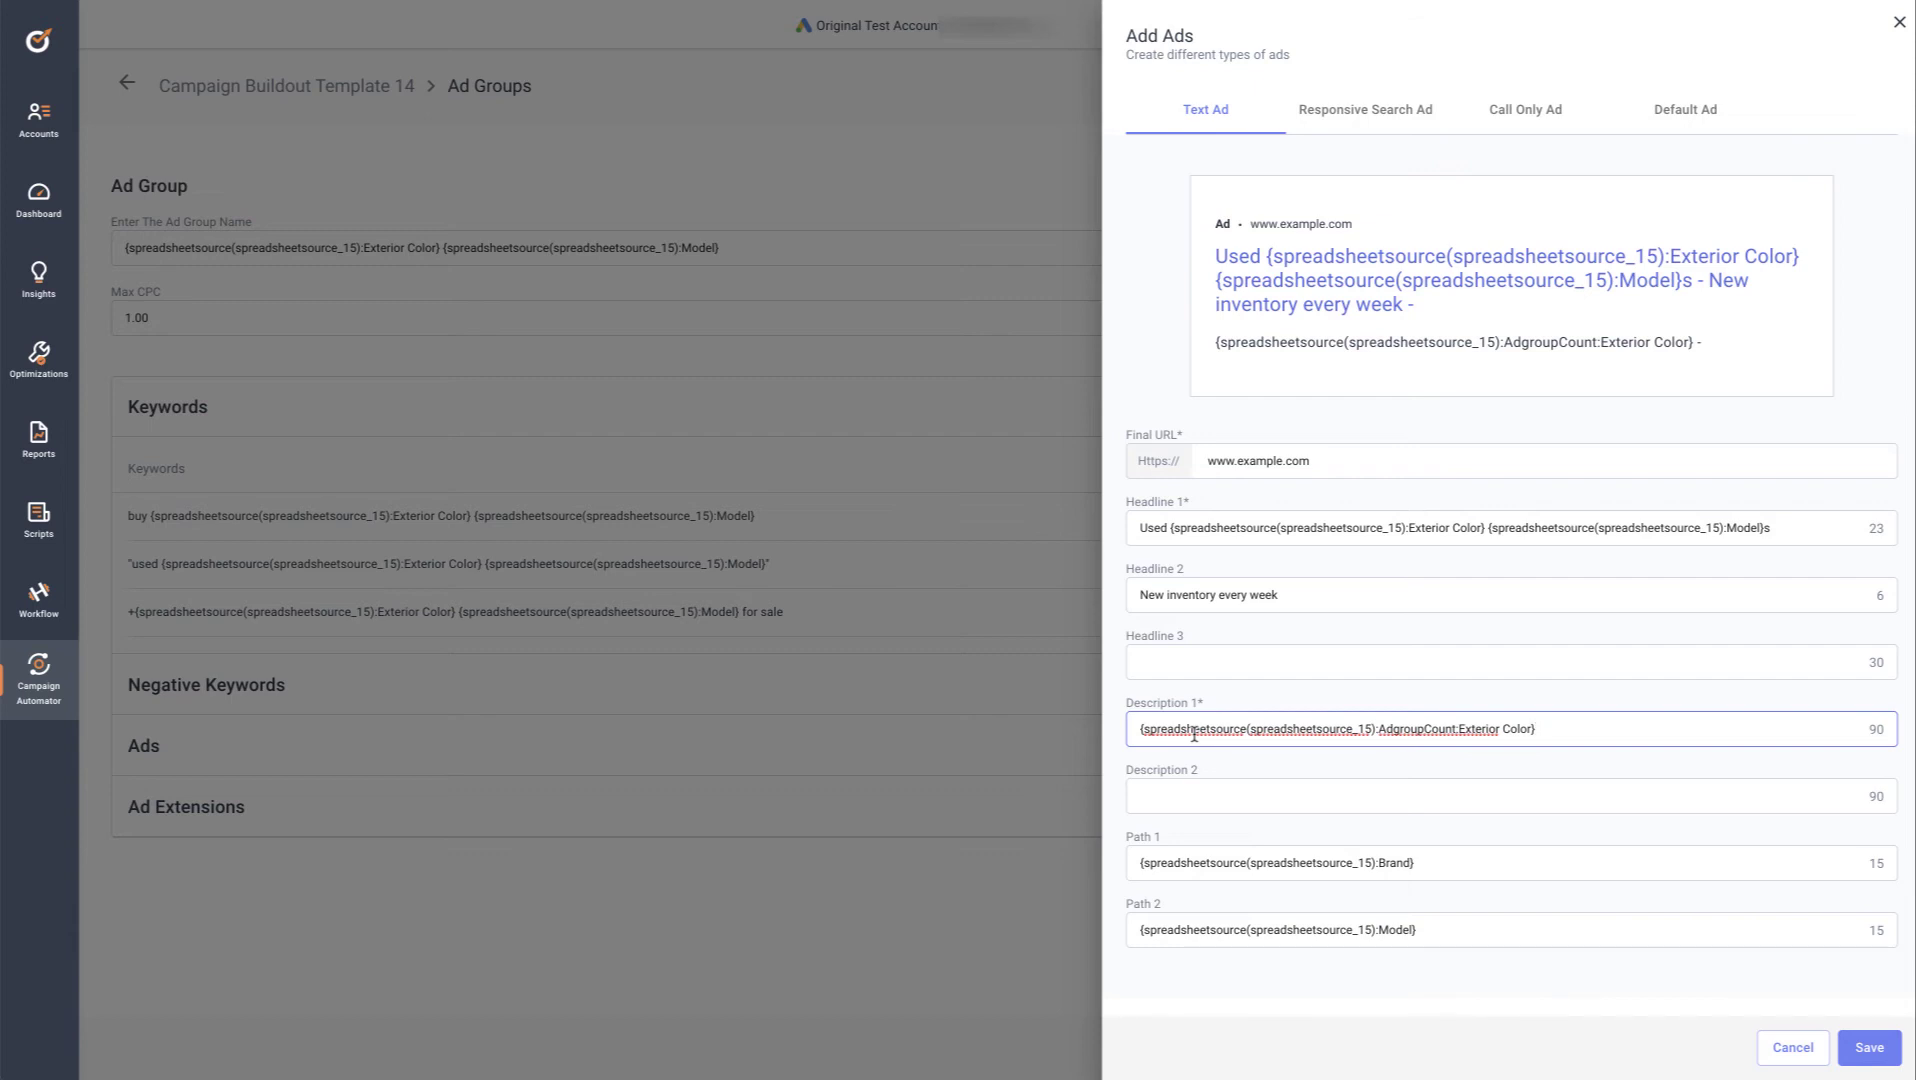
pyautogui.click(1552, 724)
pyautogui.write('to choose from')
pyautogui.write('.')
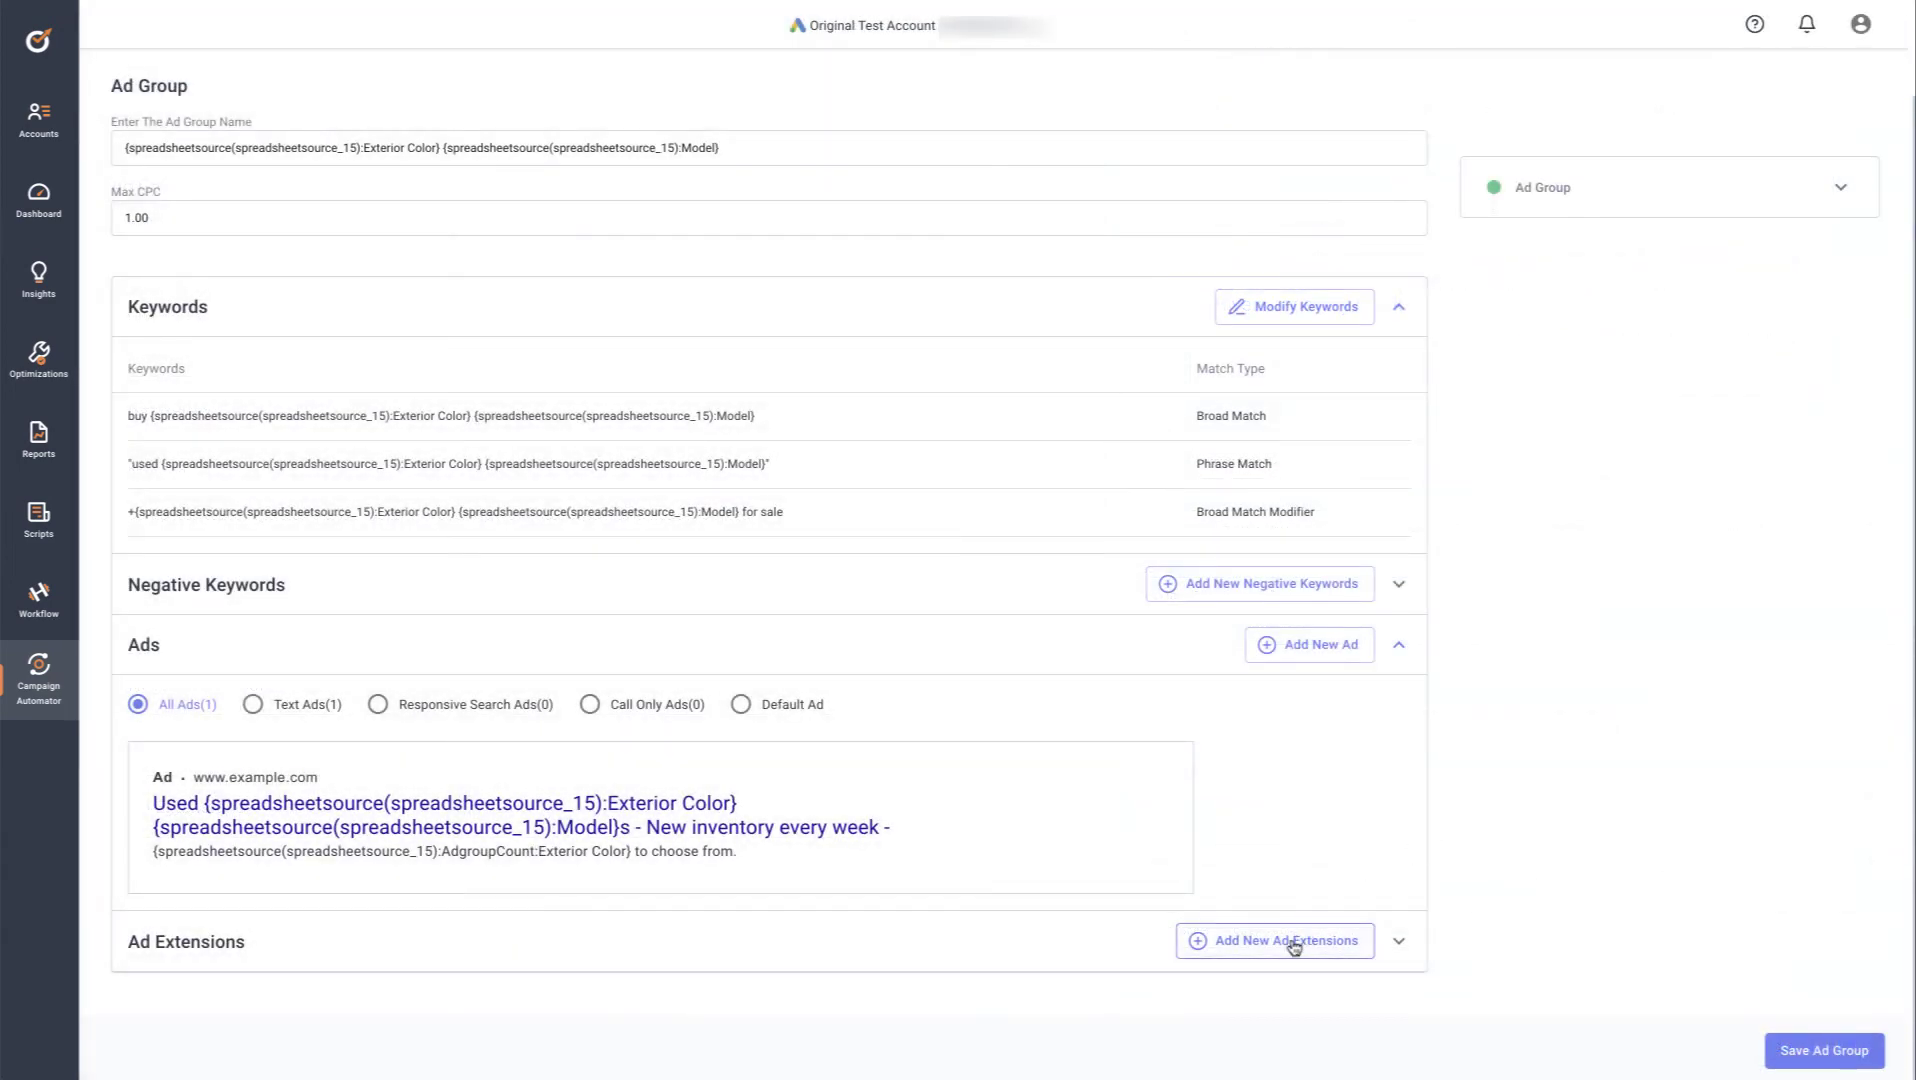
pyautogui.click(1293, 946)
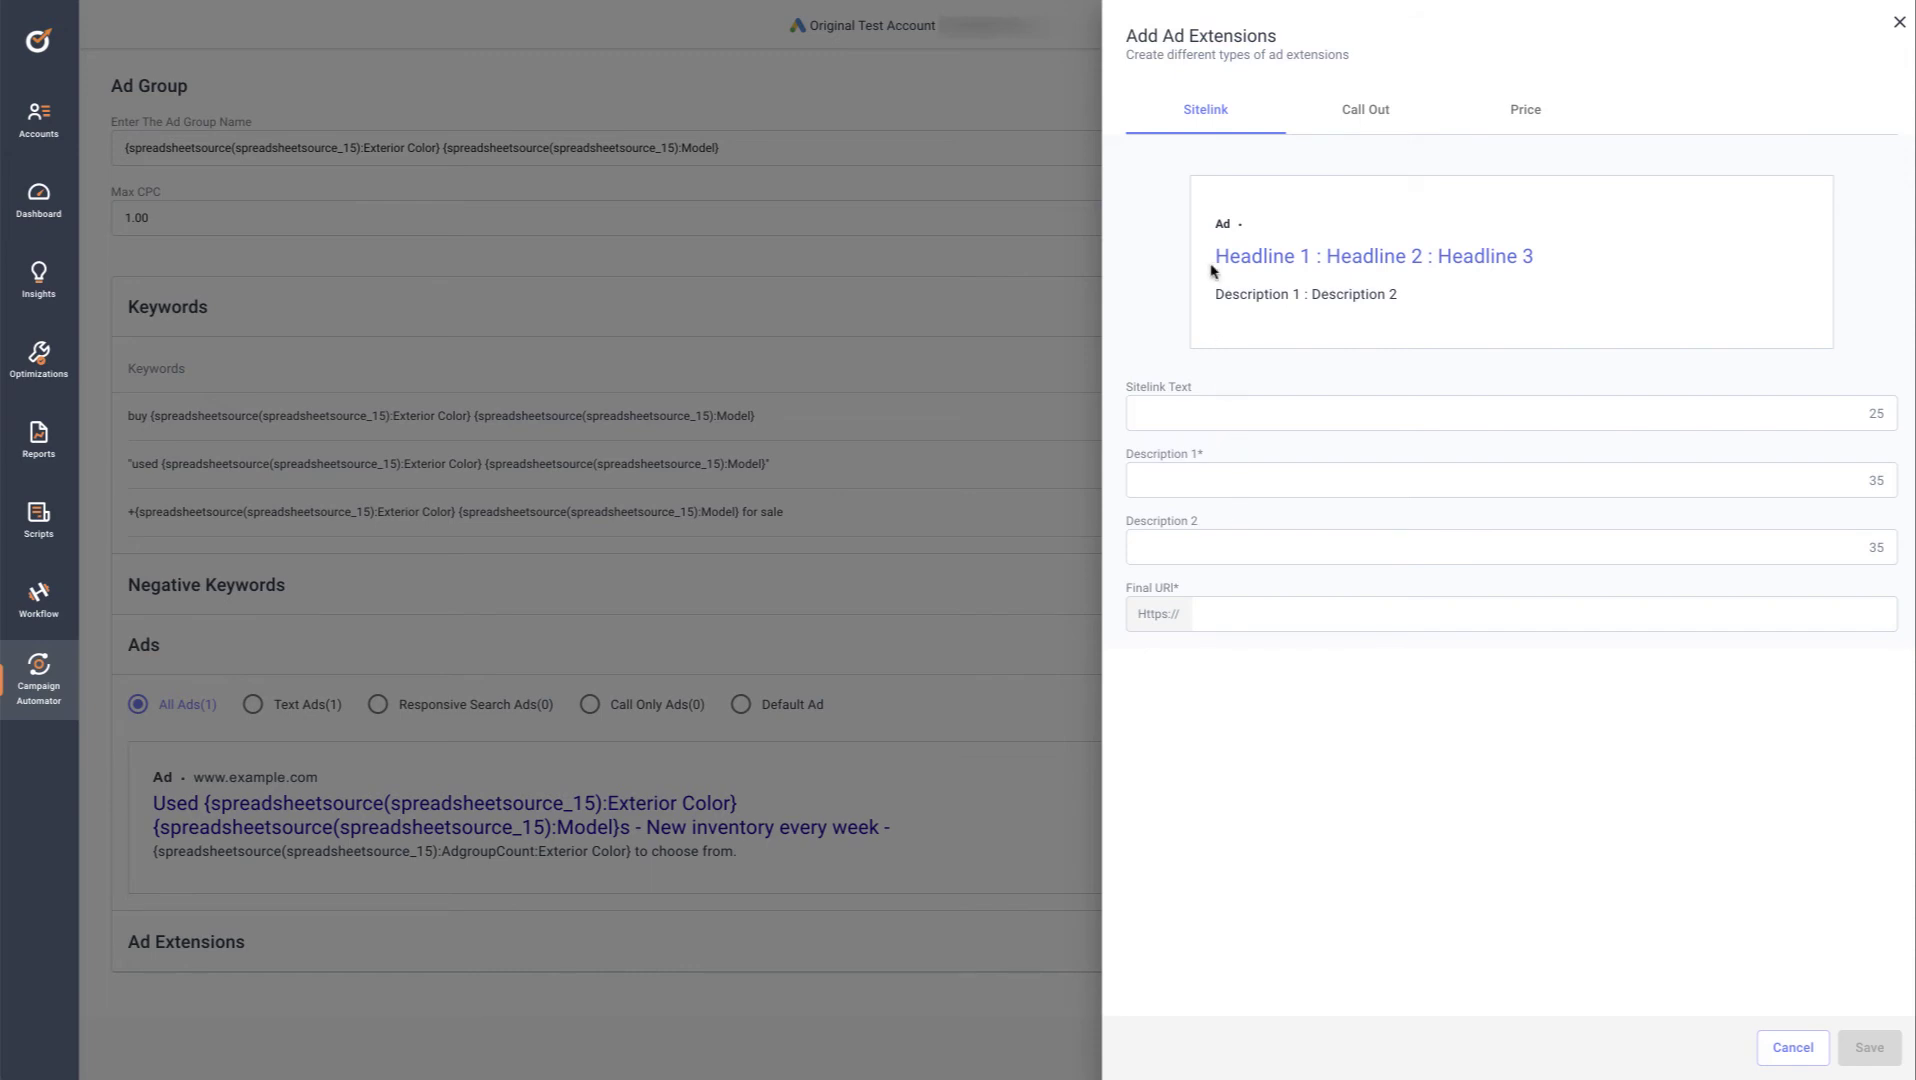
pyautogui.click(1370, 113)
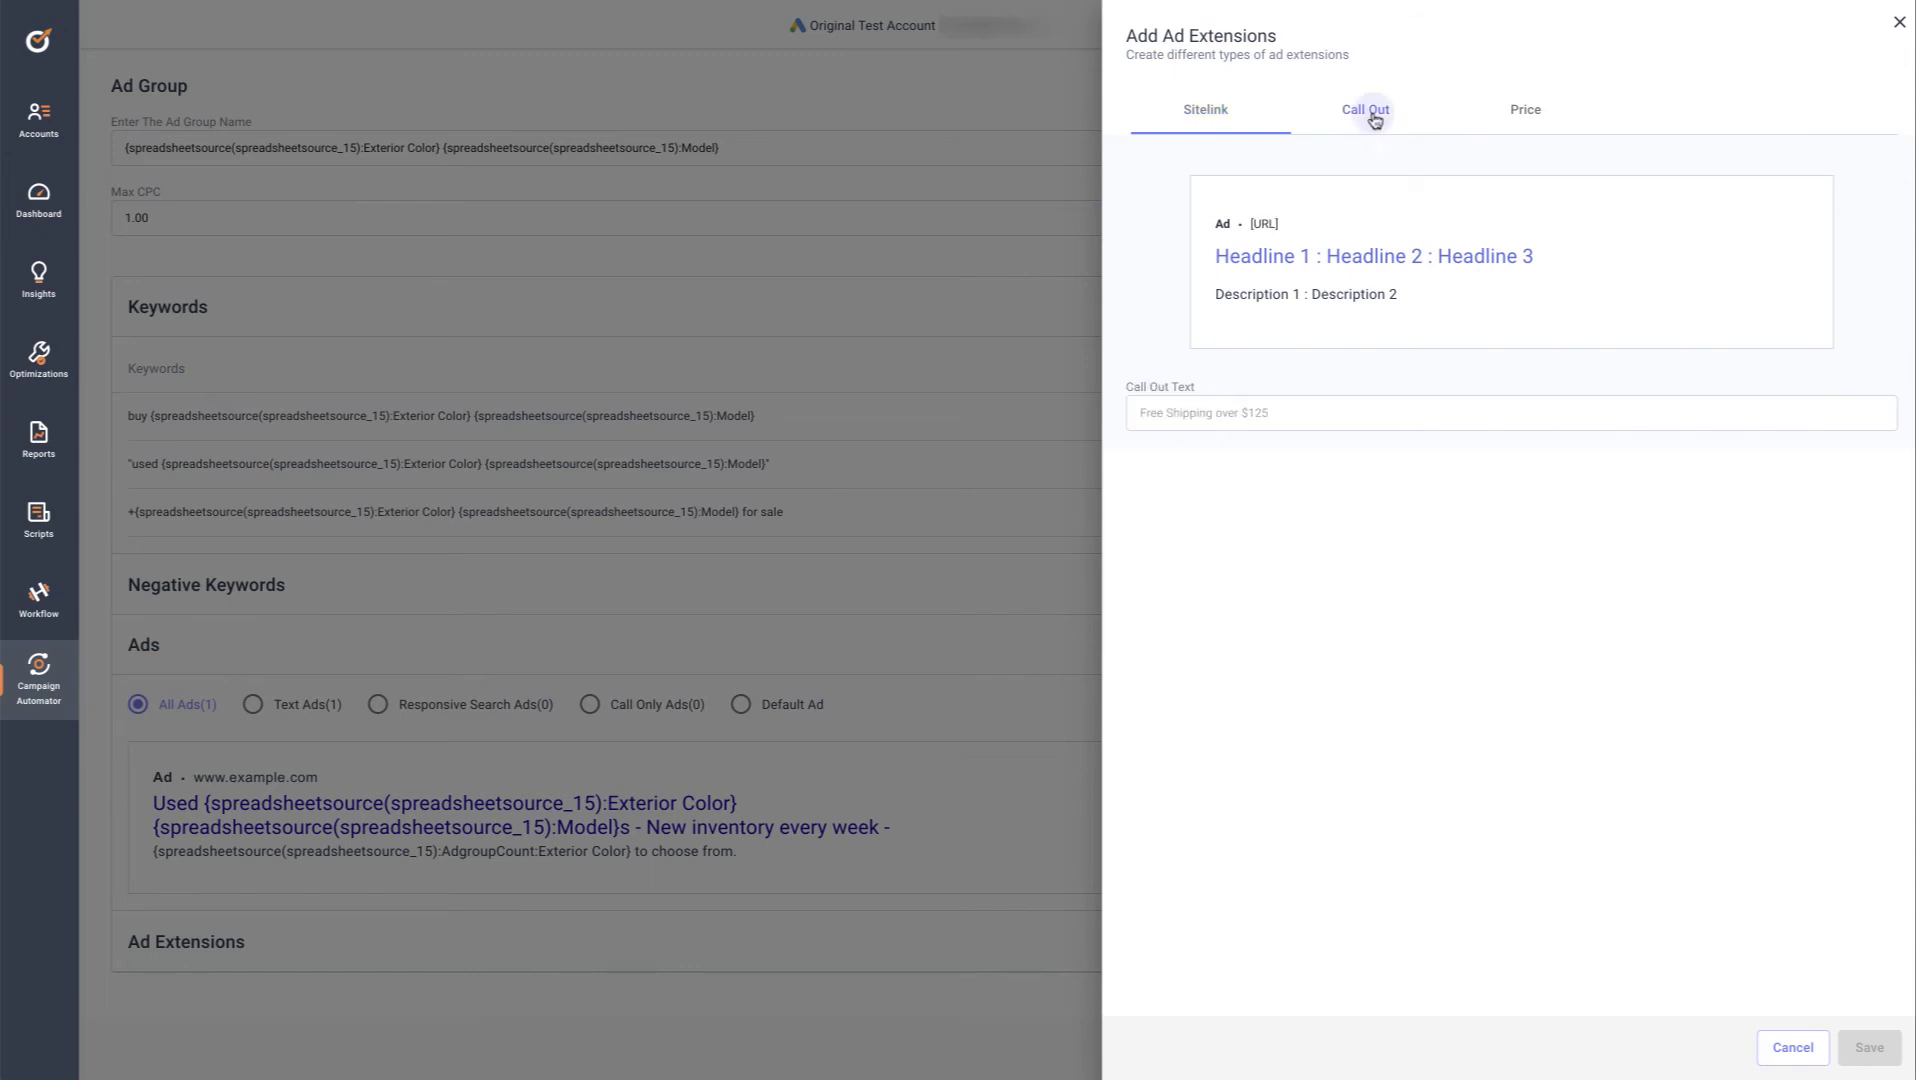
pyautogui.click(1527, 122)
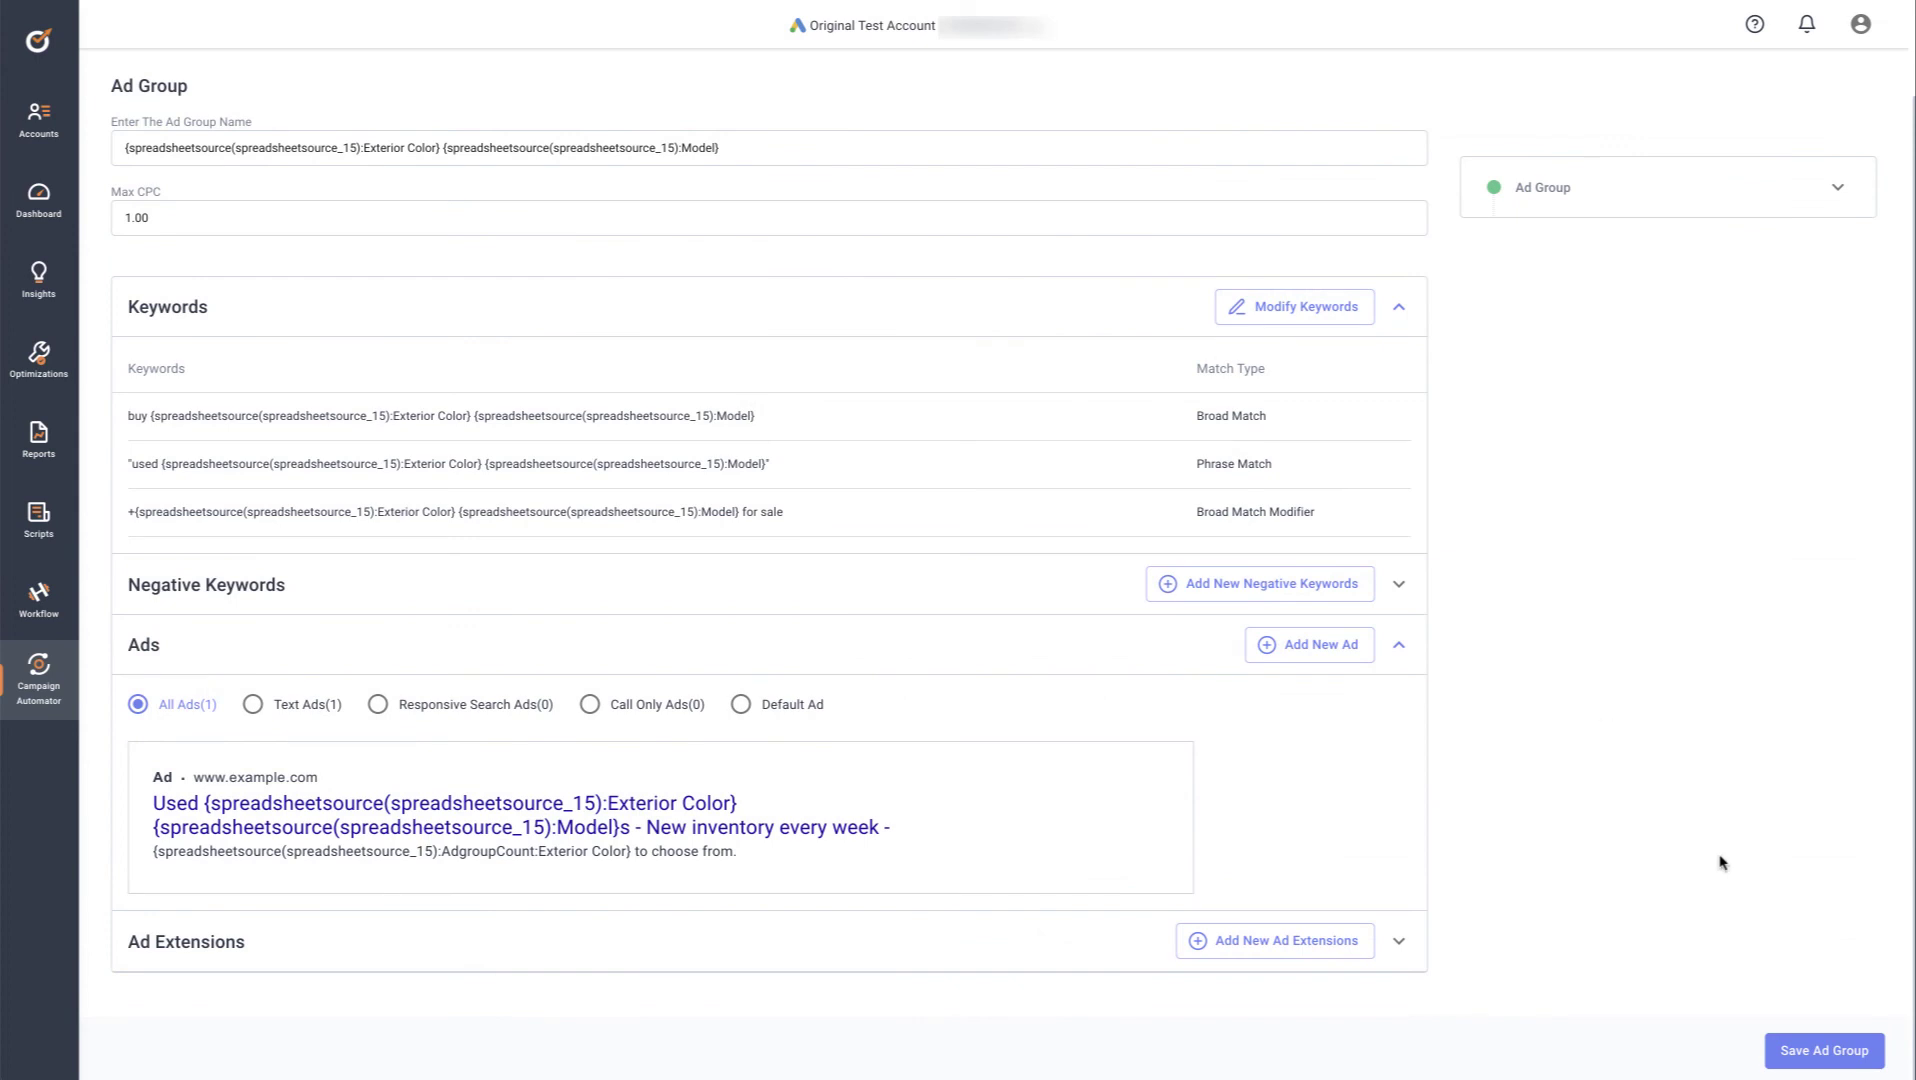
# Save the ad group and skip adding a default ad
pyautogui.click(1797, 1050)
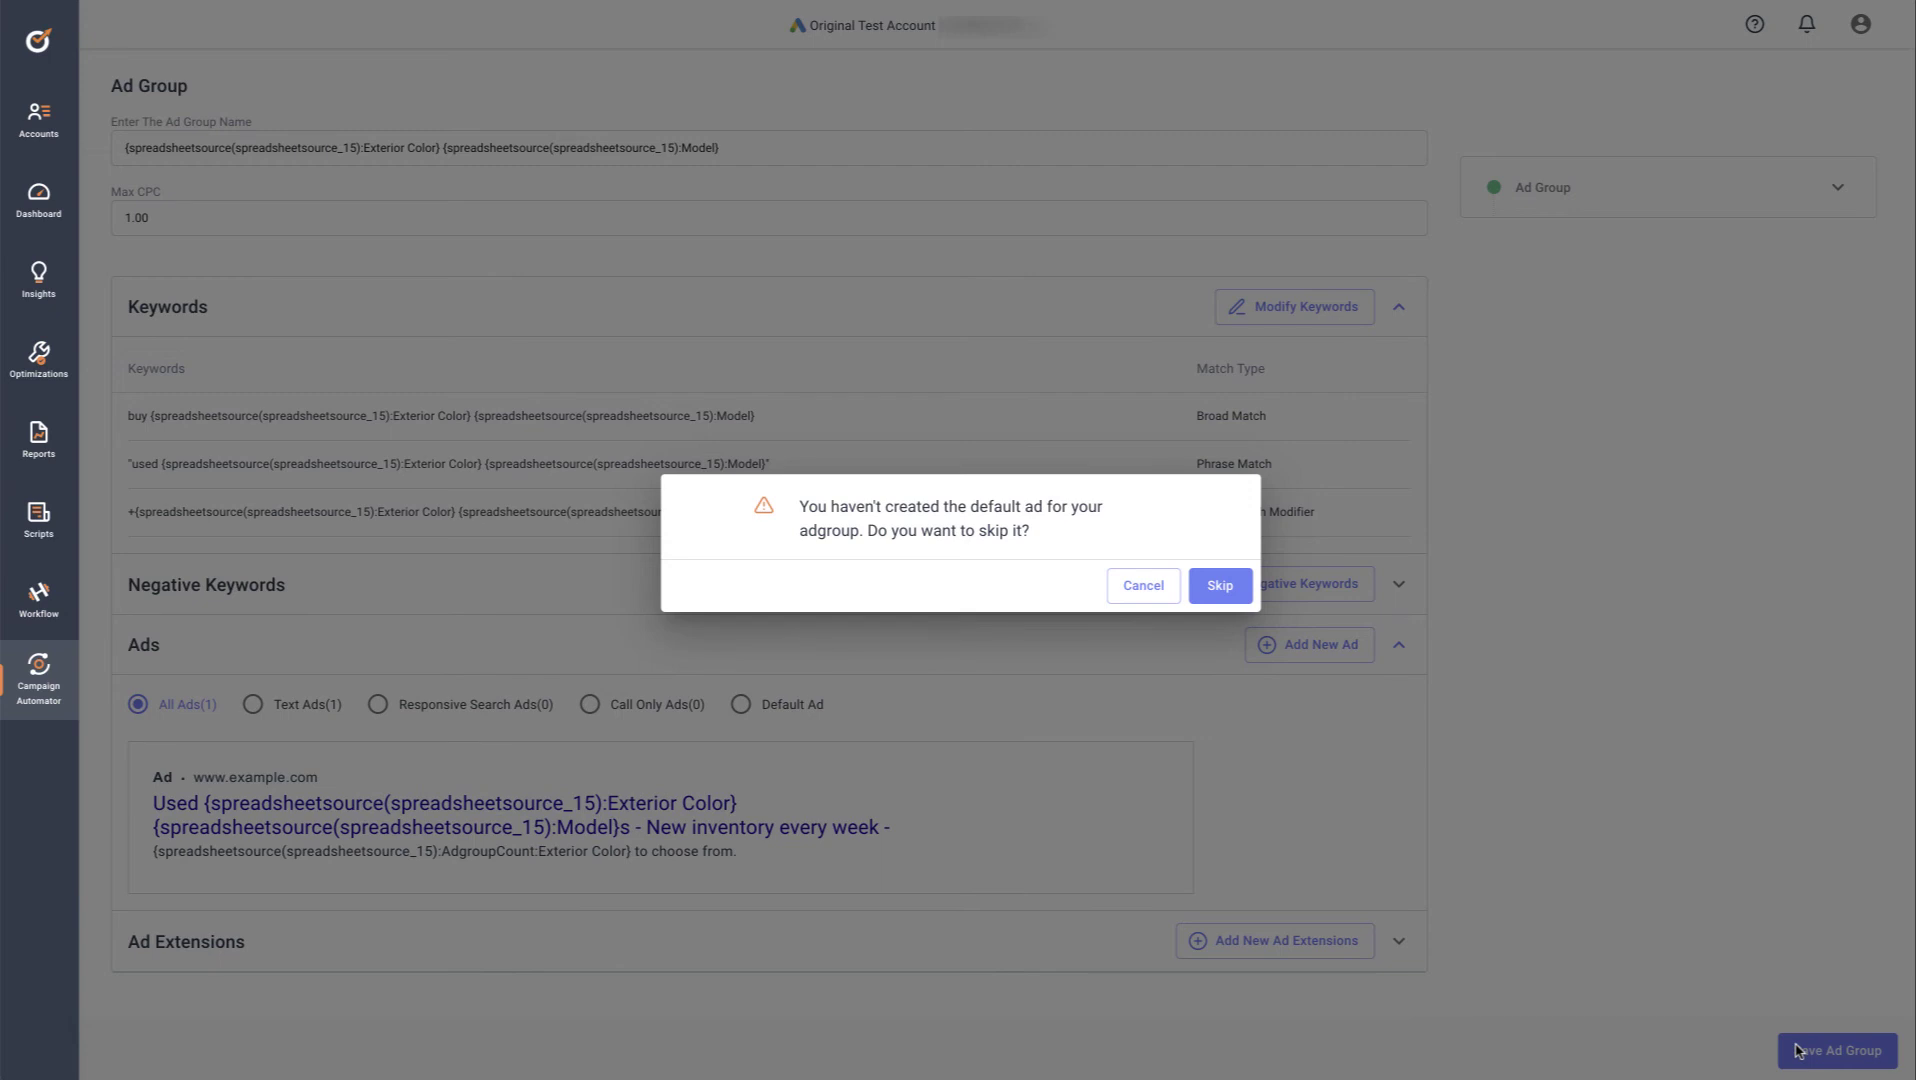
pyautogui.click(1222, 587)
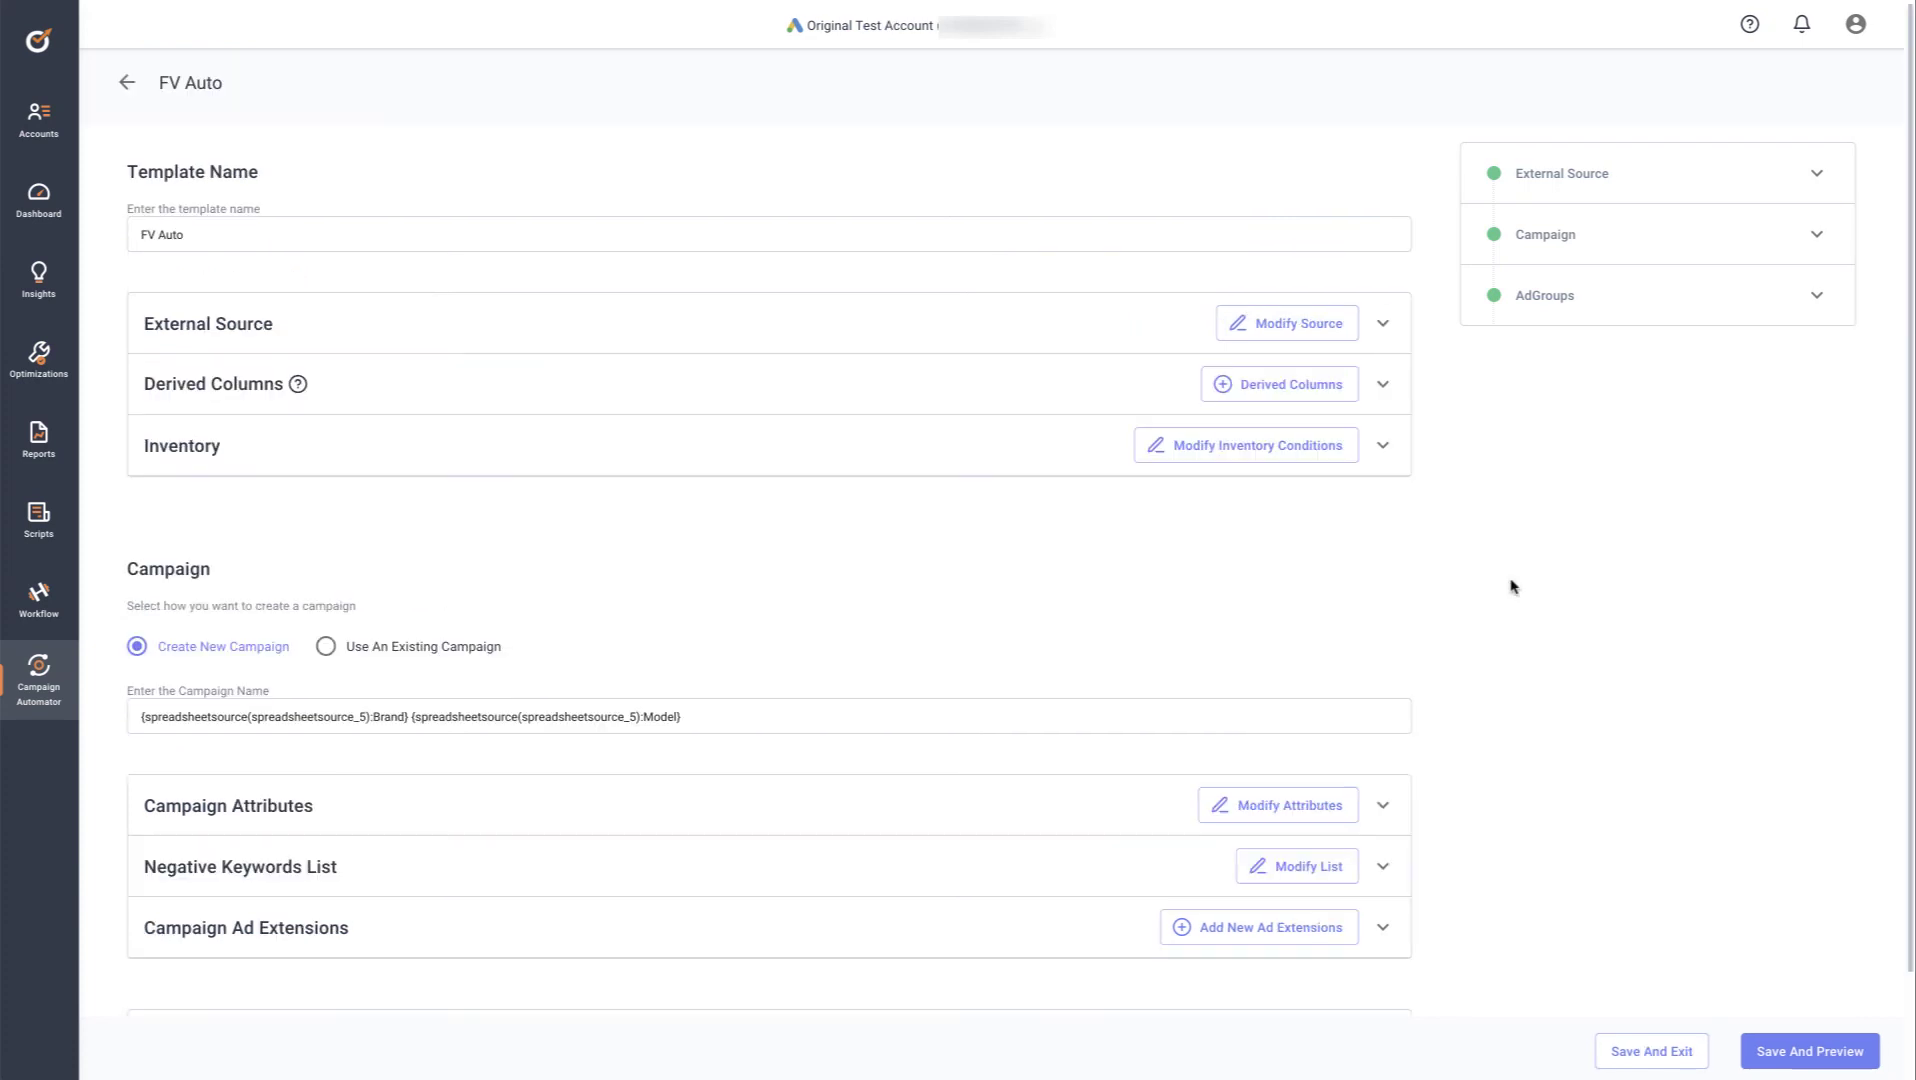
# Save and preview FV Auto, then browse the campaign, ad group and keyword overviews
pyautogui.click(1781, 1058)
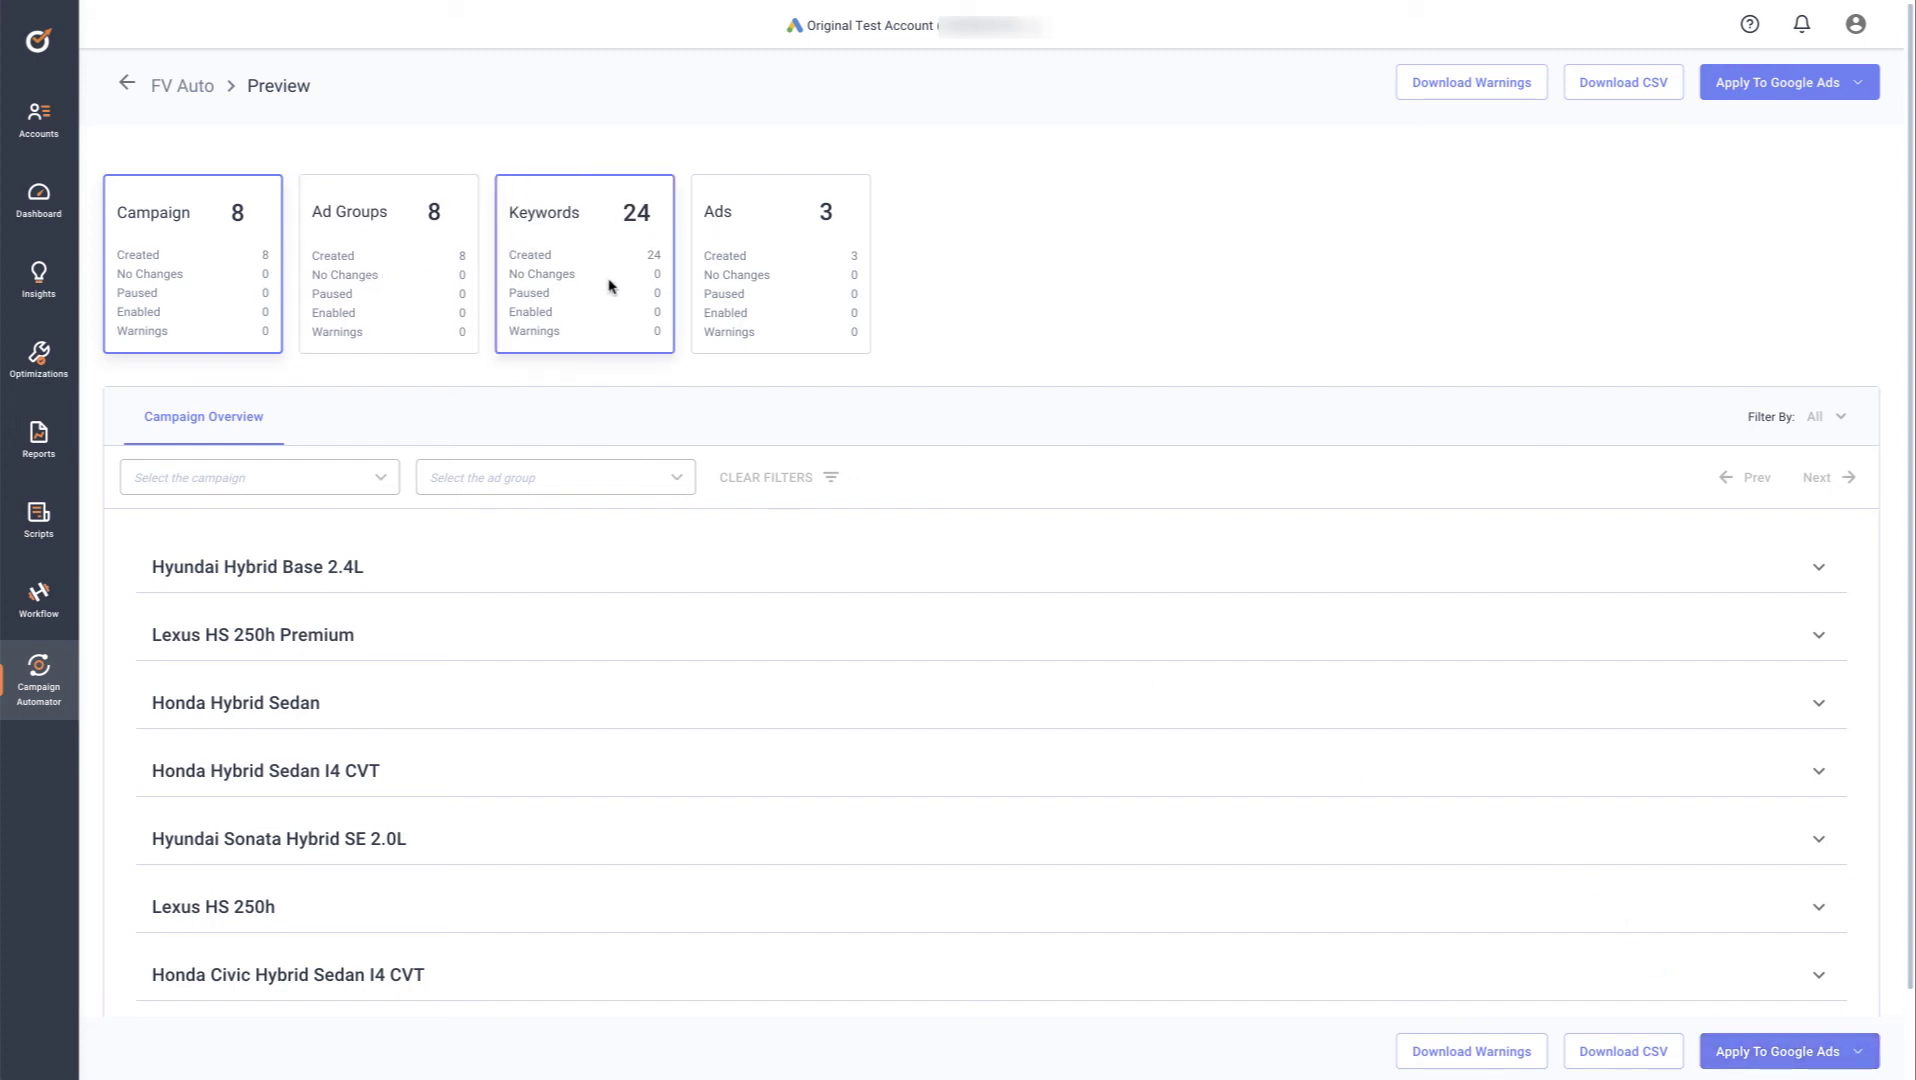
pyautogui.click(395, 271)
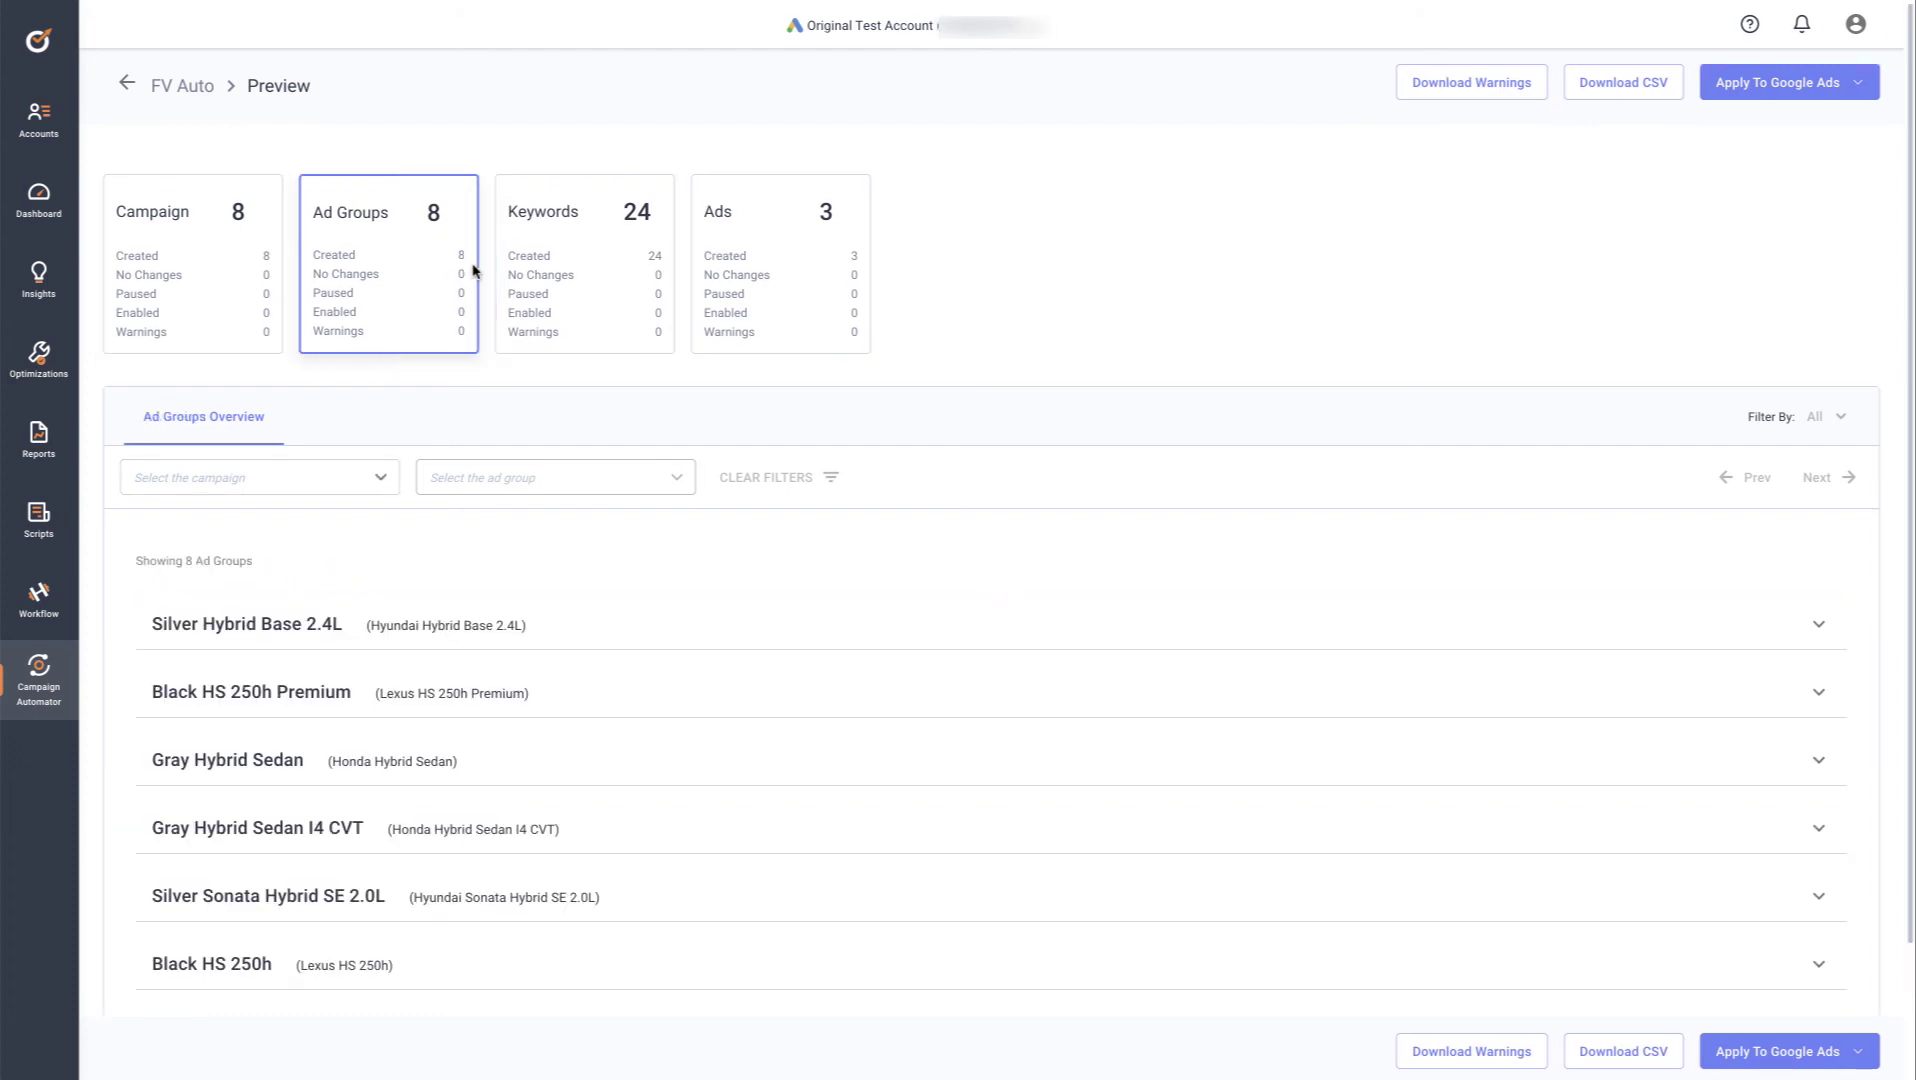
pyautogui.click(557, 268)
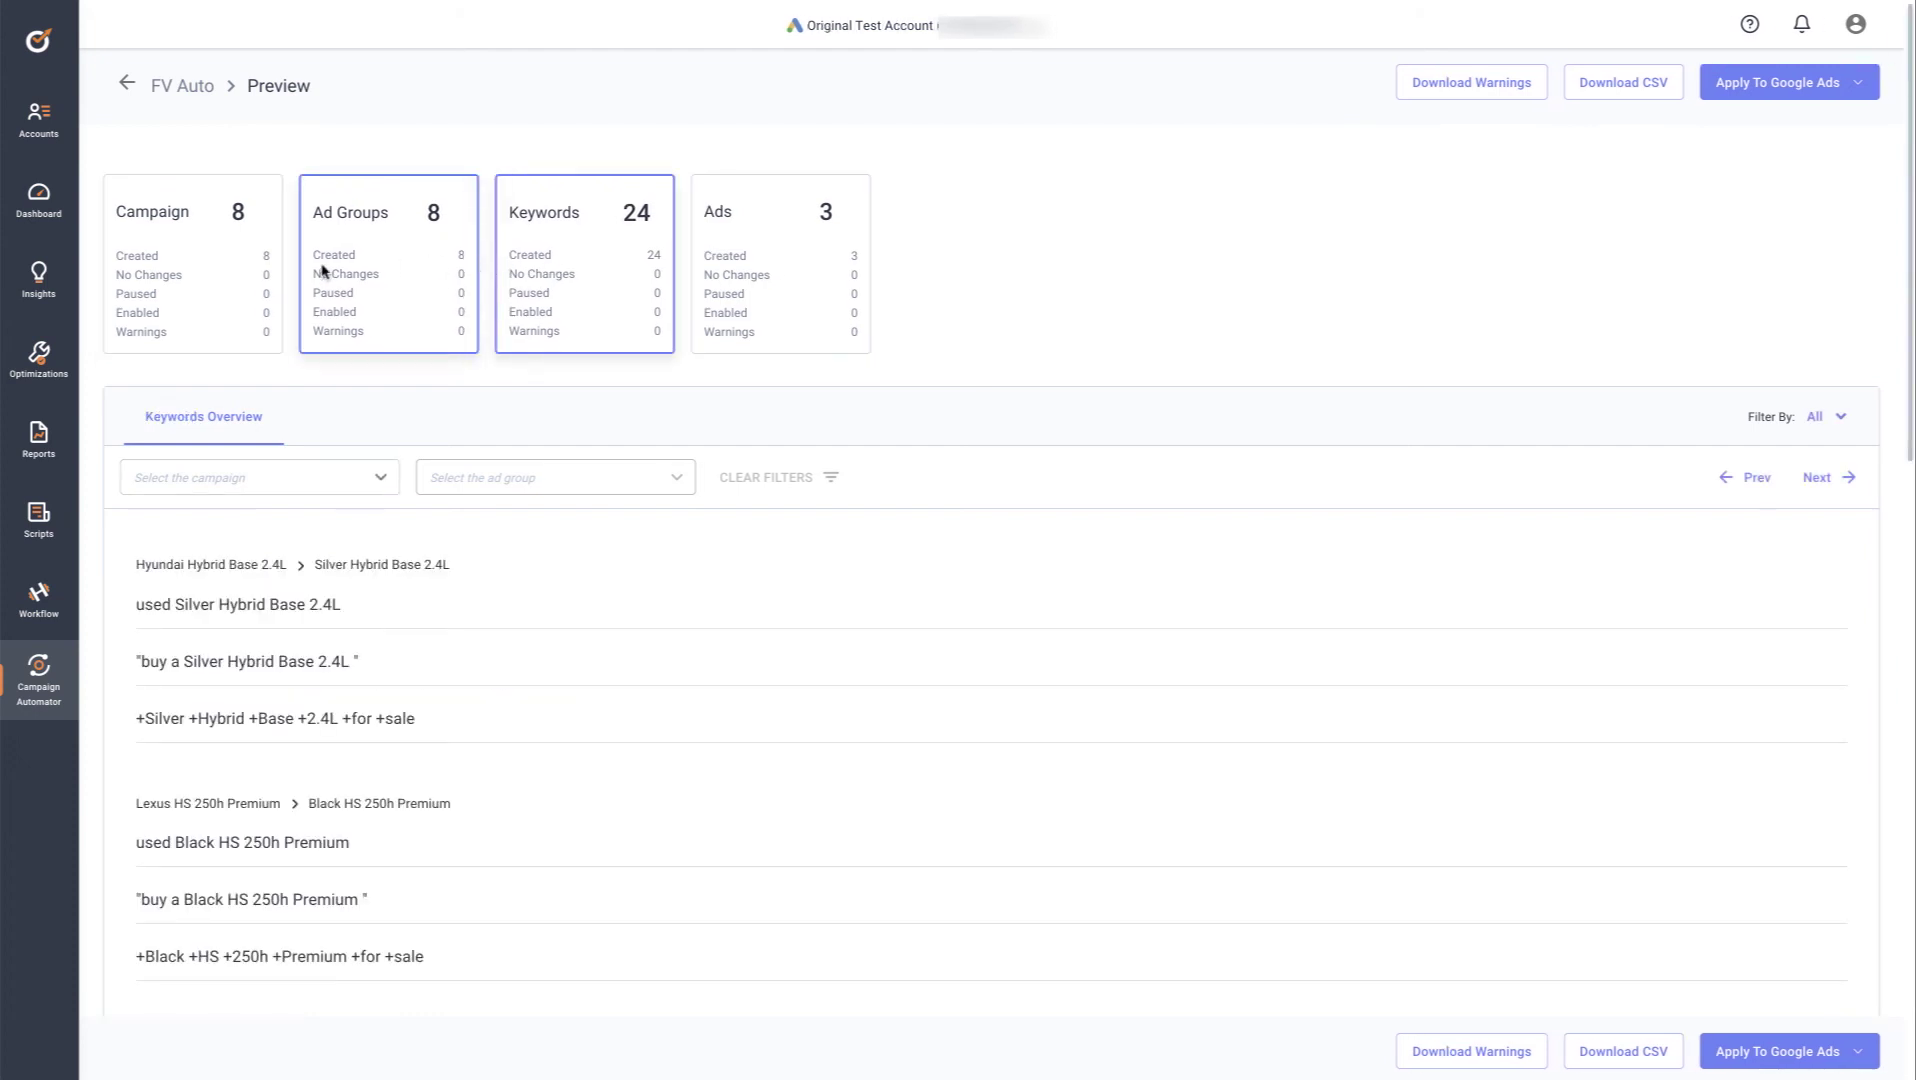
pyautogui.click(190, 268)
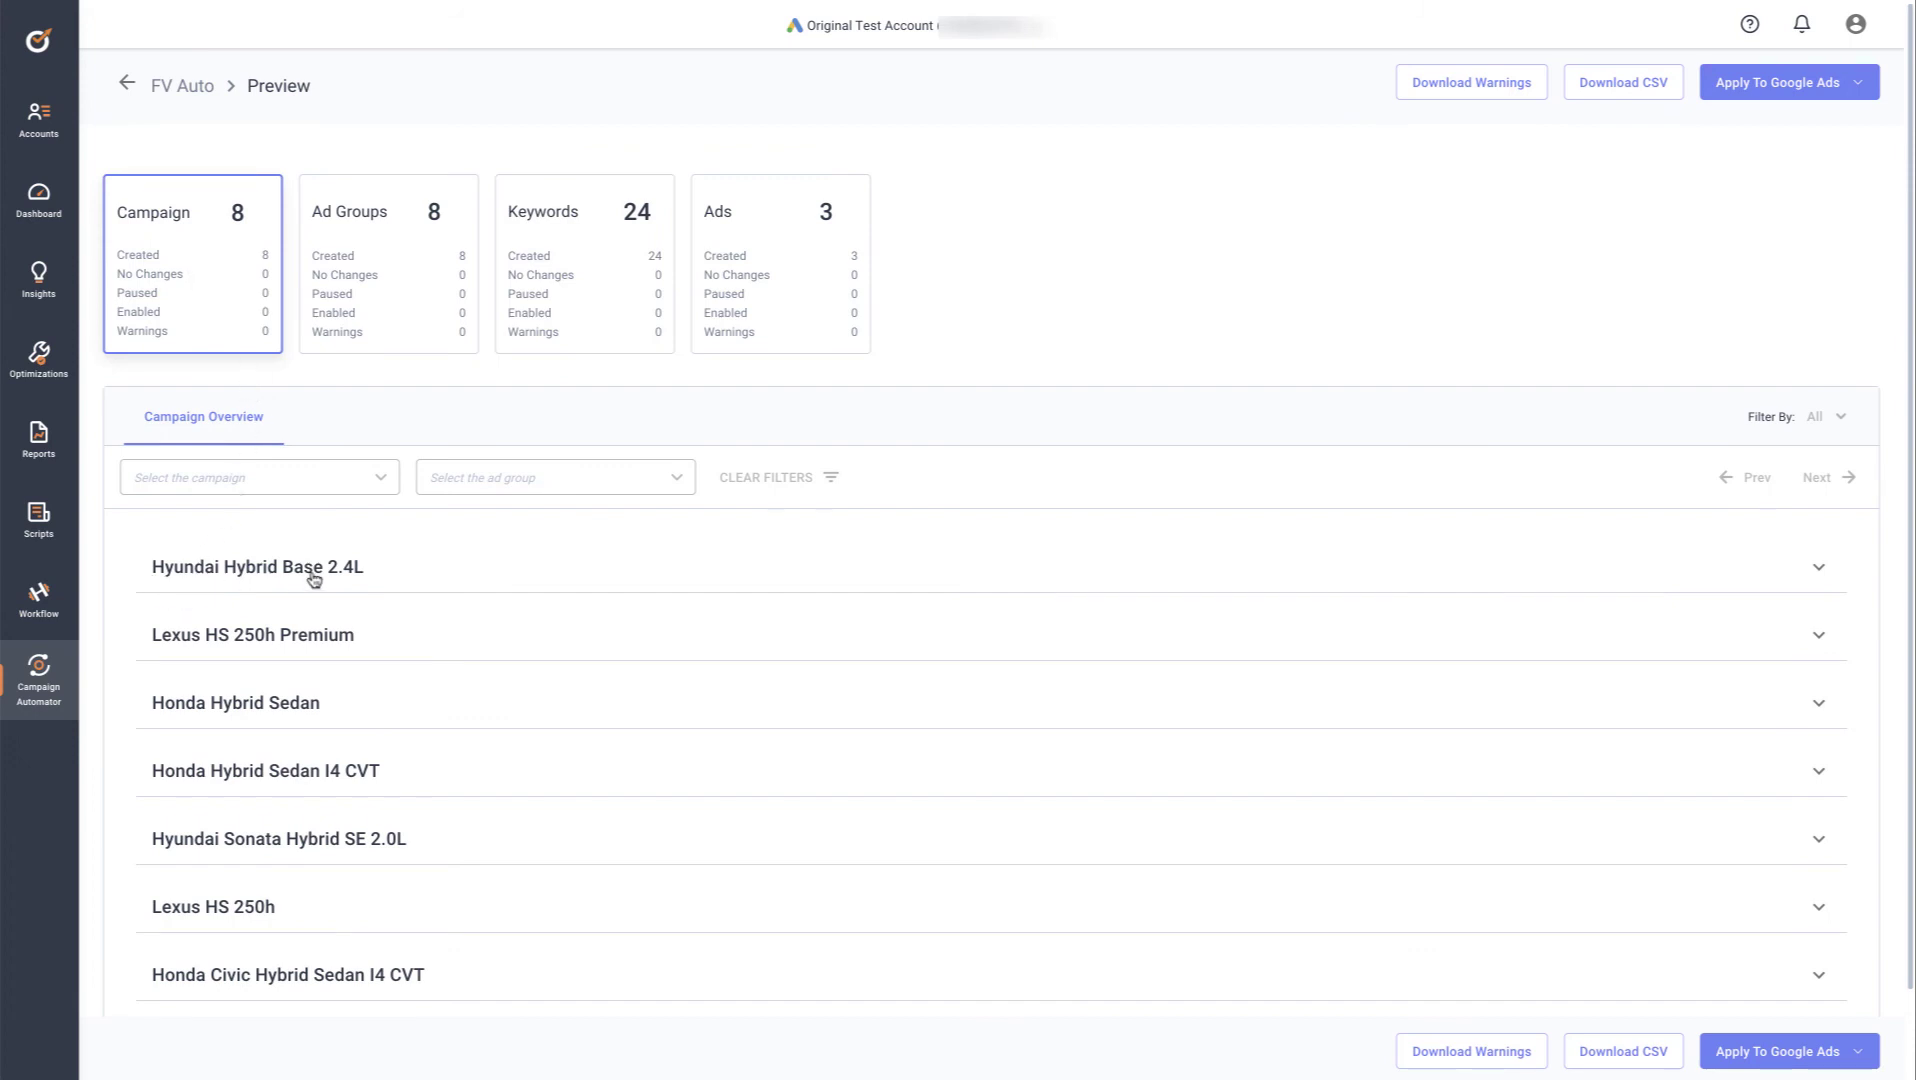
pyautogui.click(343, 306)
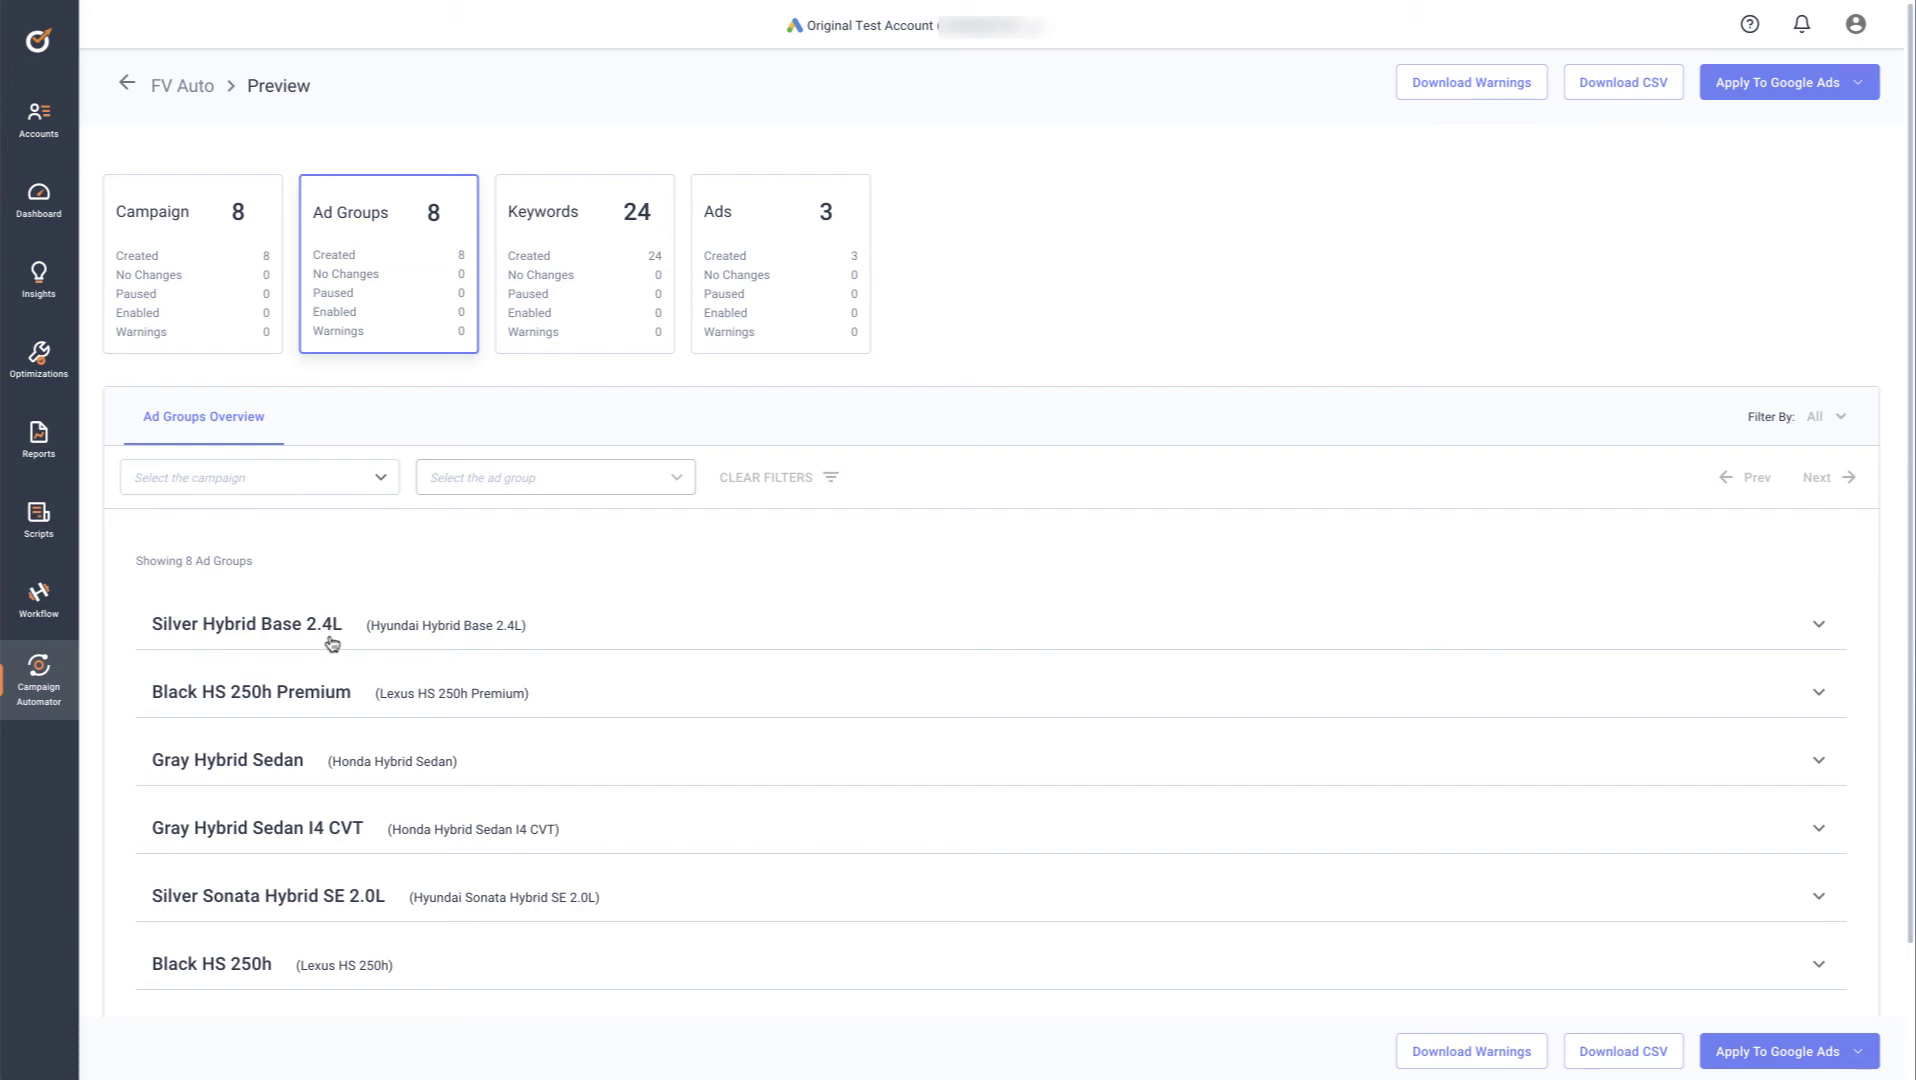
pyautogui.click(575, 333)
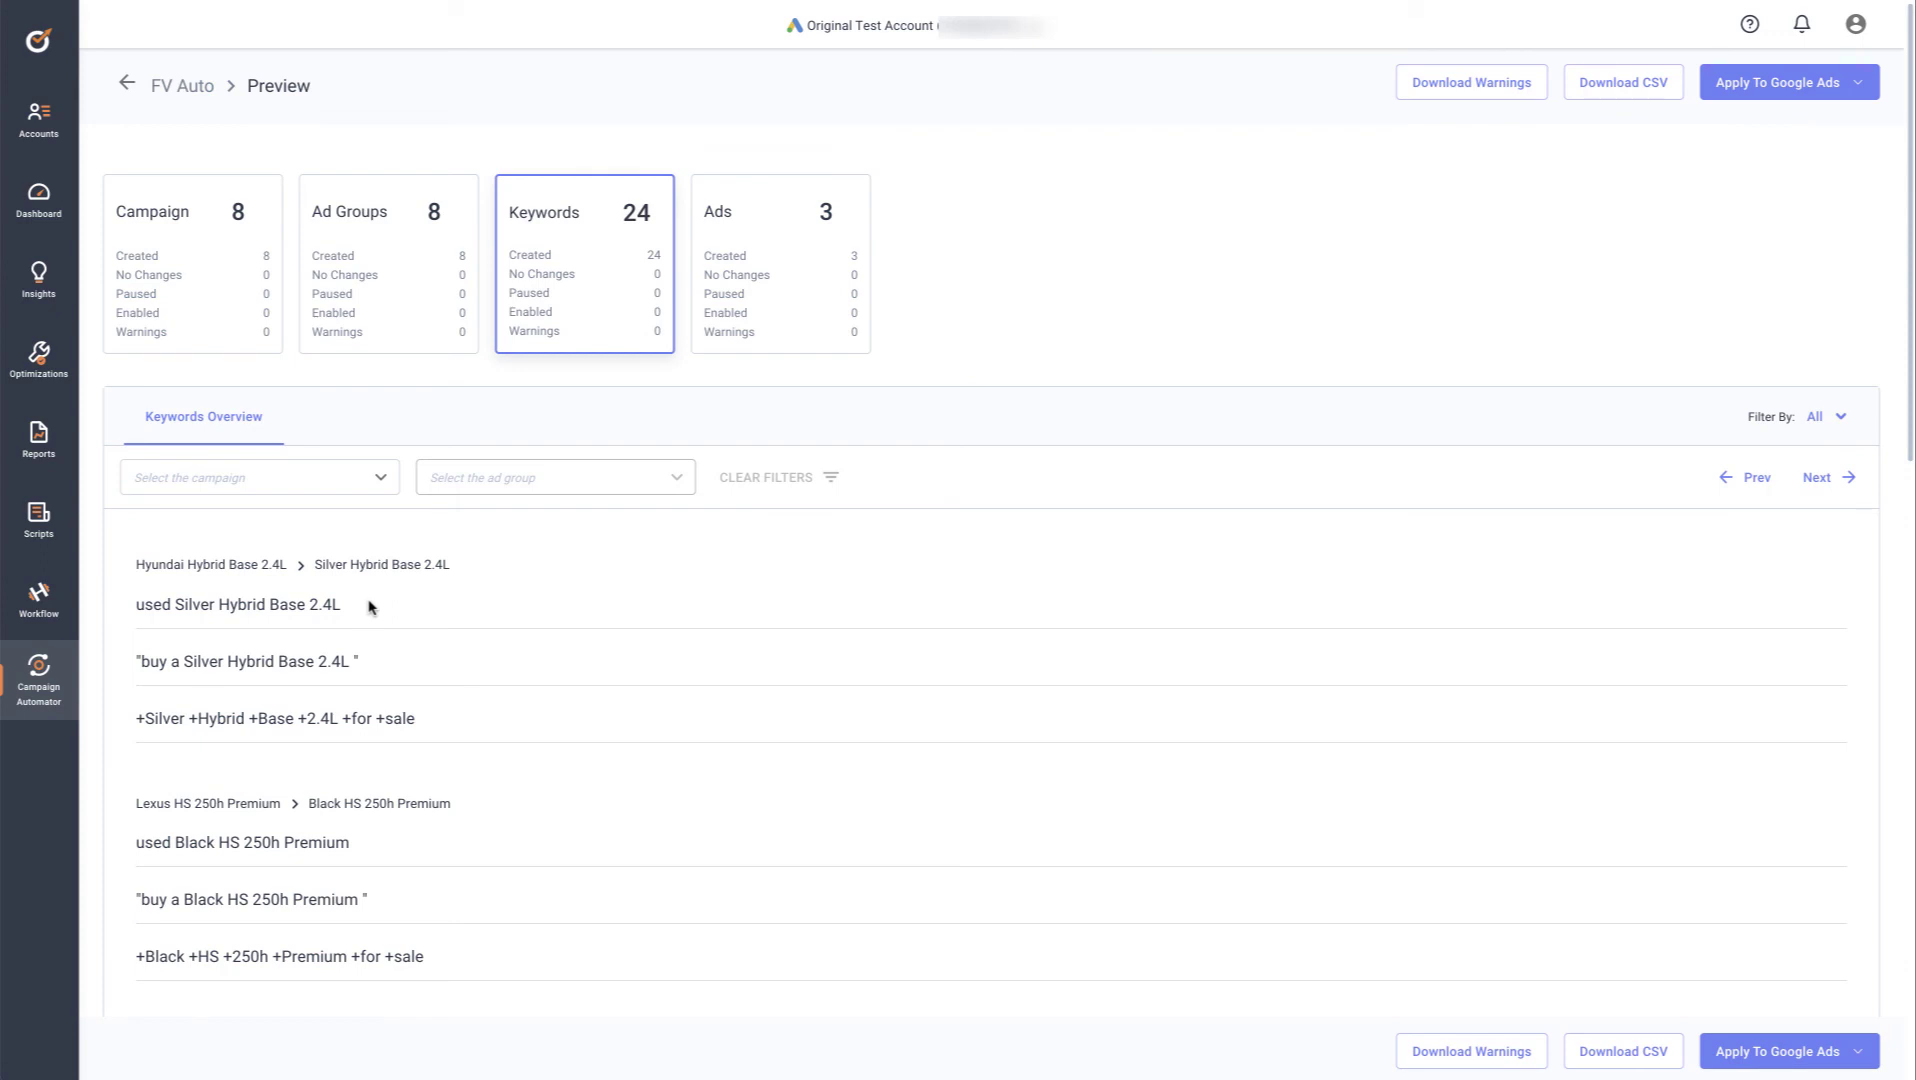
# Scroll the Keywords Overview, then open the Ads Overview showing the 'Path 2 too long' error
pyautogui.scroll(-3, 368, 607)
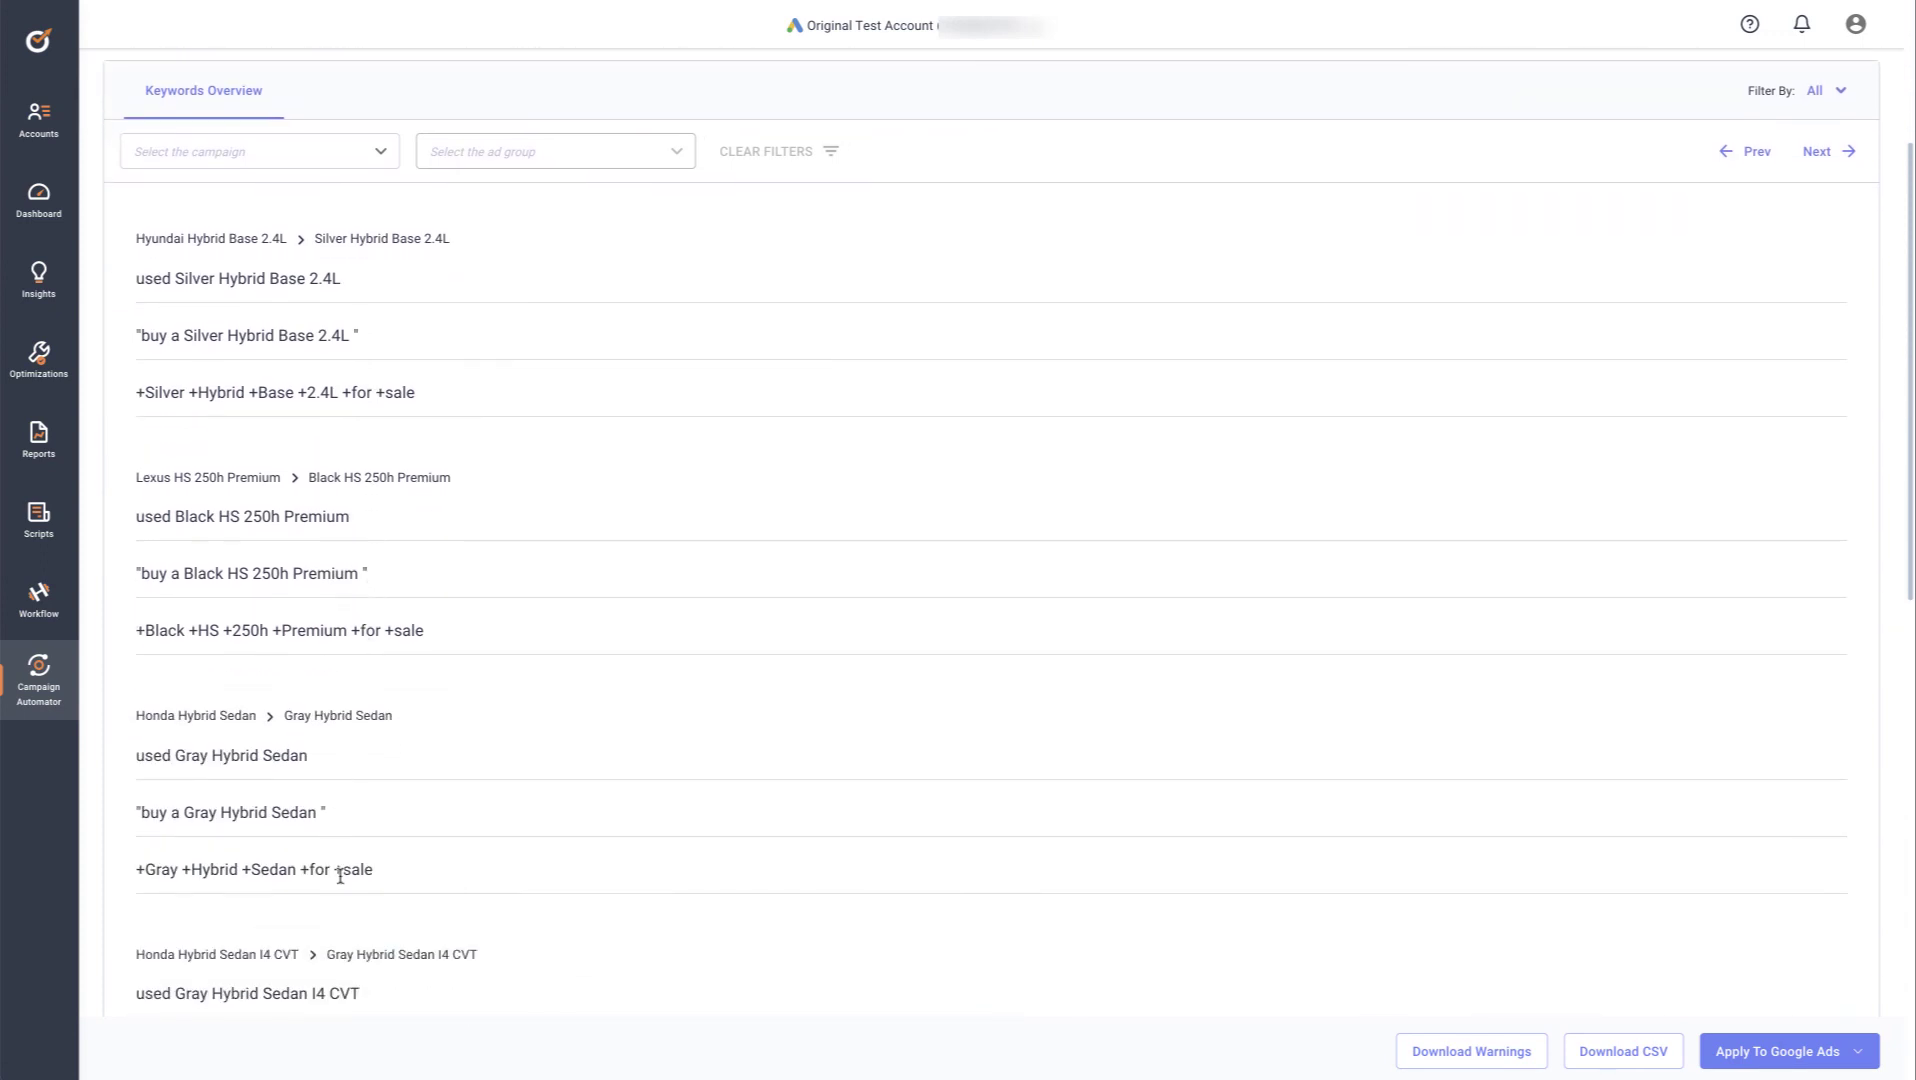
pyautogui.scroll(5, 340, 875)
pyautogui.click(797, 268)
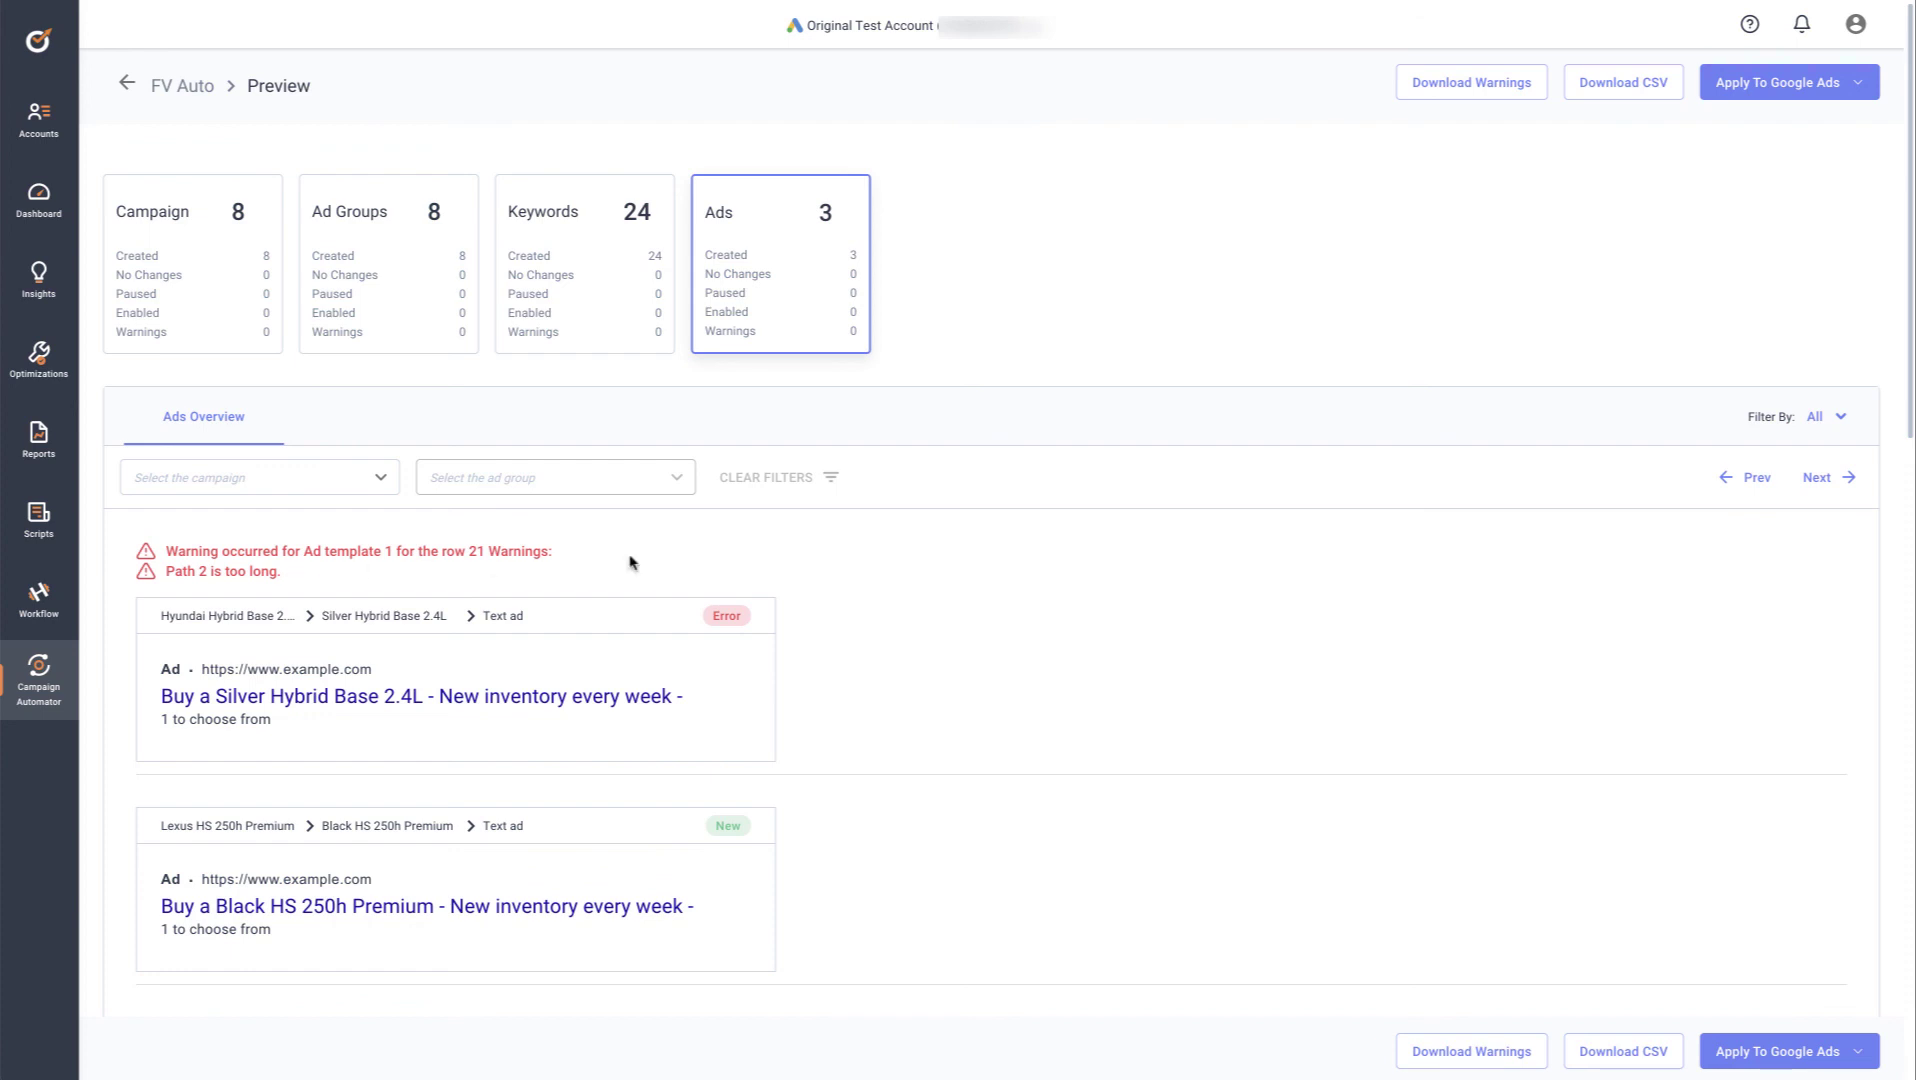
# Filter the FV Auto ad preview to Invalid ads, view the Apply To Google Ads options, then go to Optmyzr's Campaign Automator page
pyautogui.click(1815, 422)
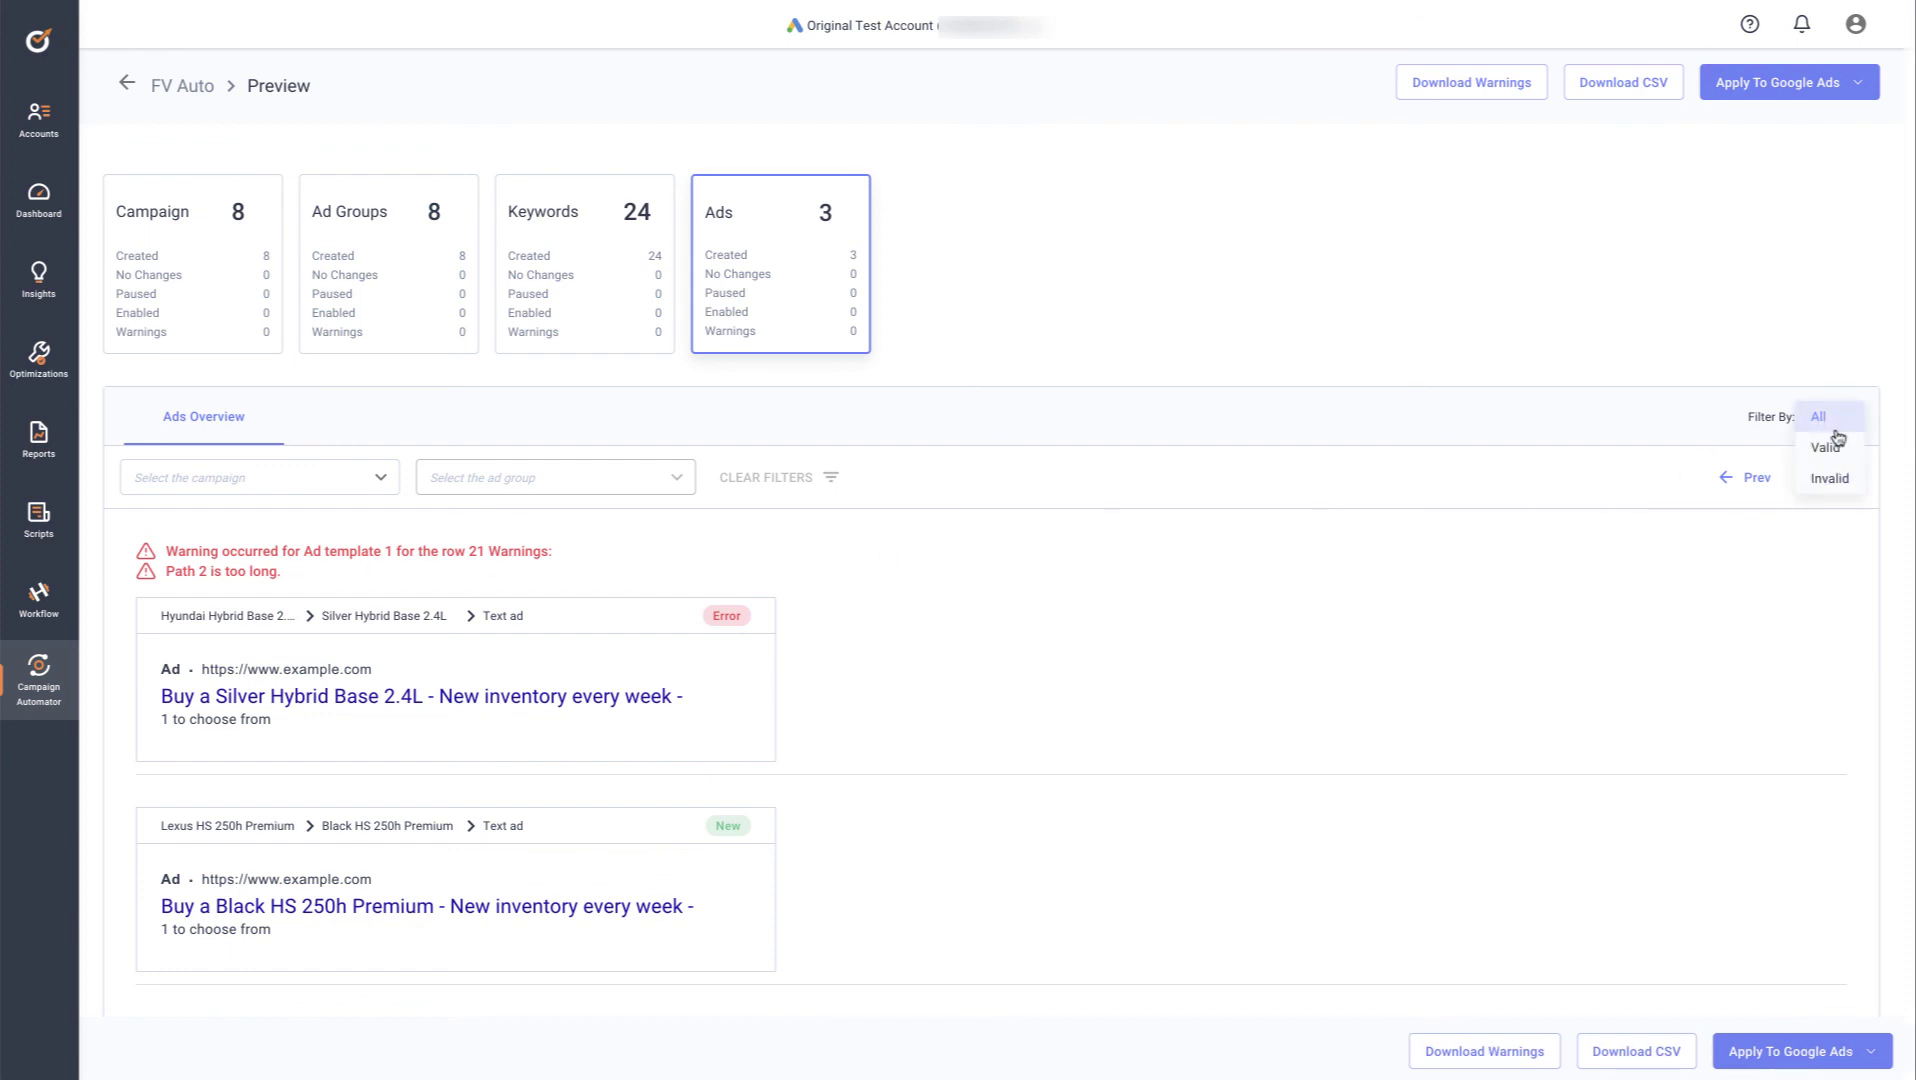
pyautogui.click(1832, 479)
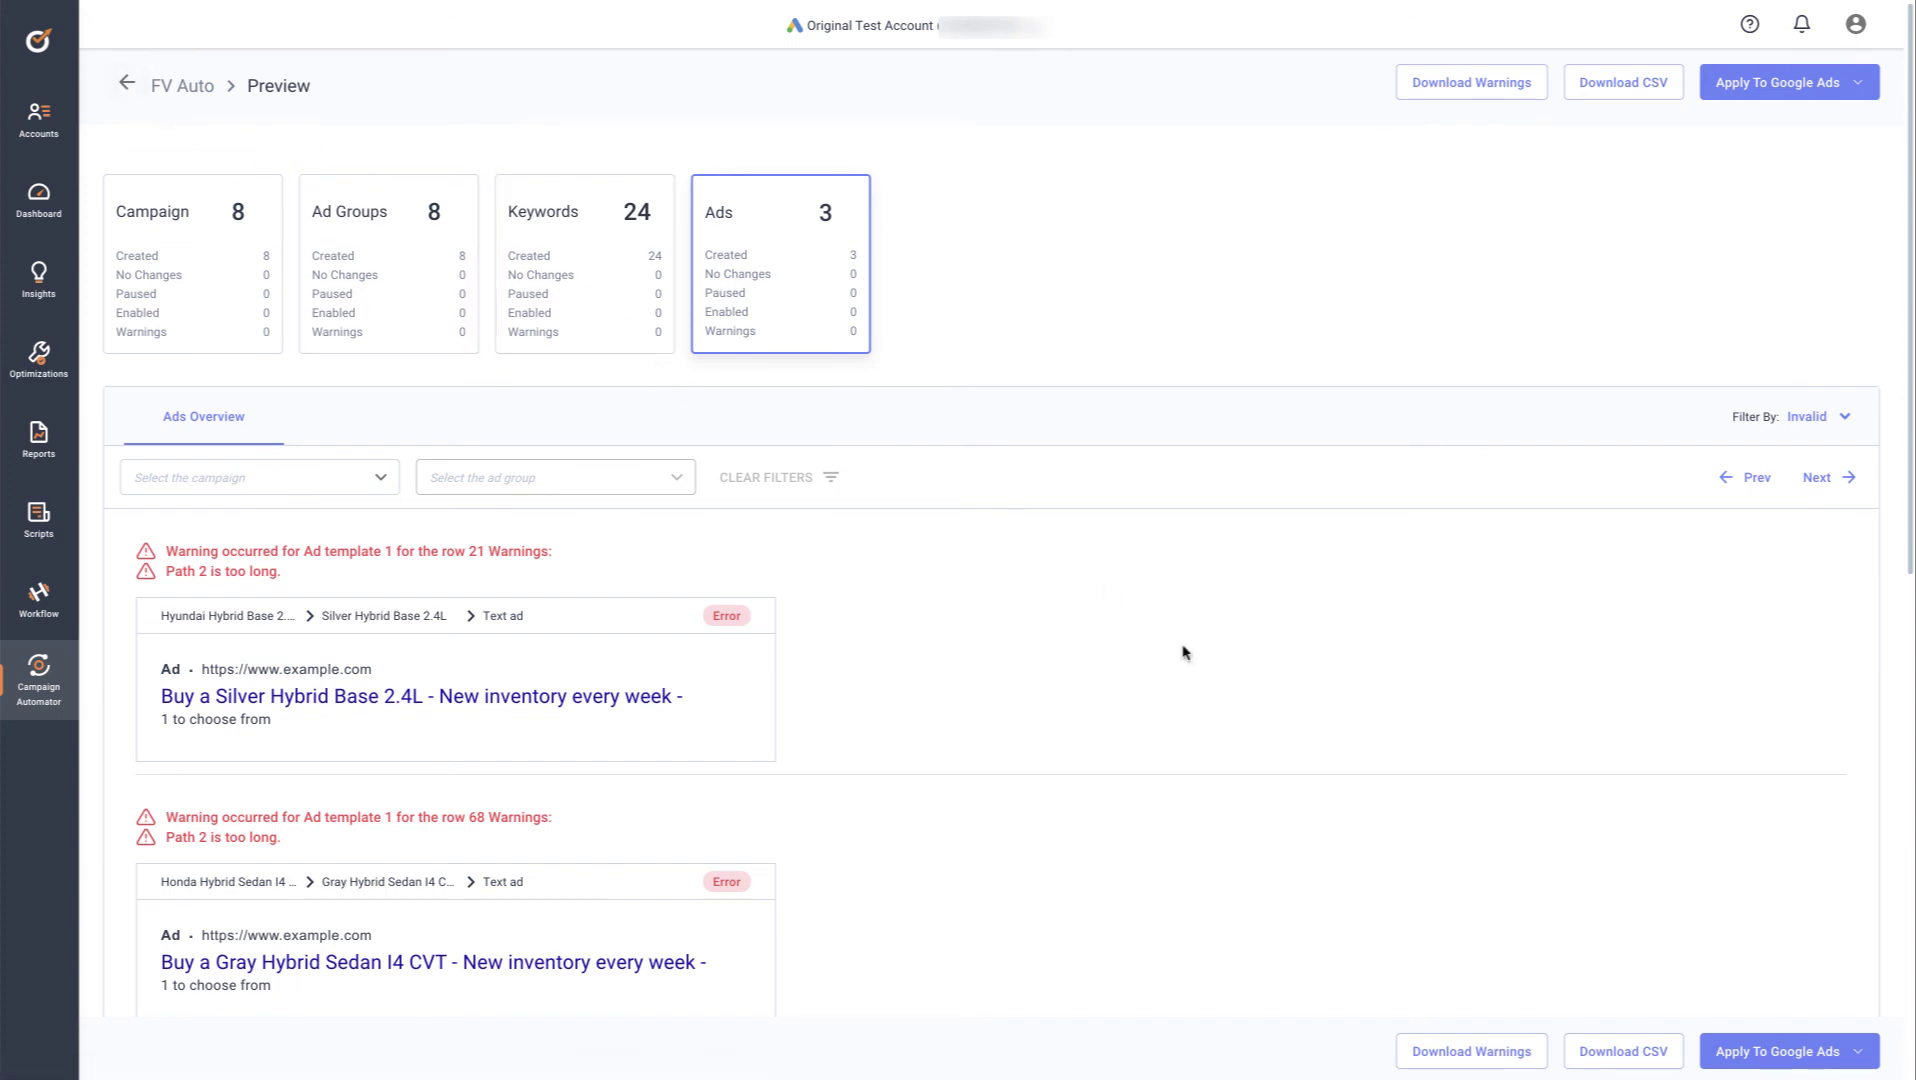
pyautogui.click(1824, 1052)
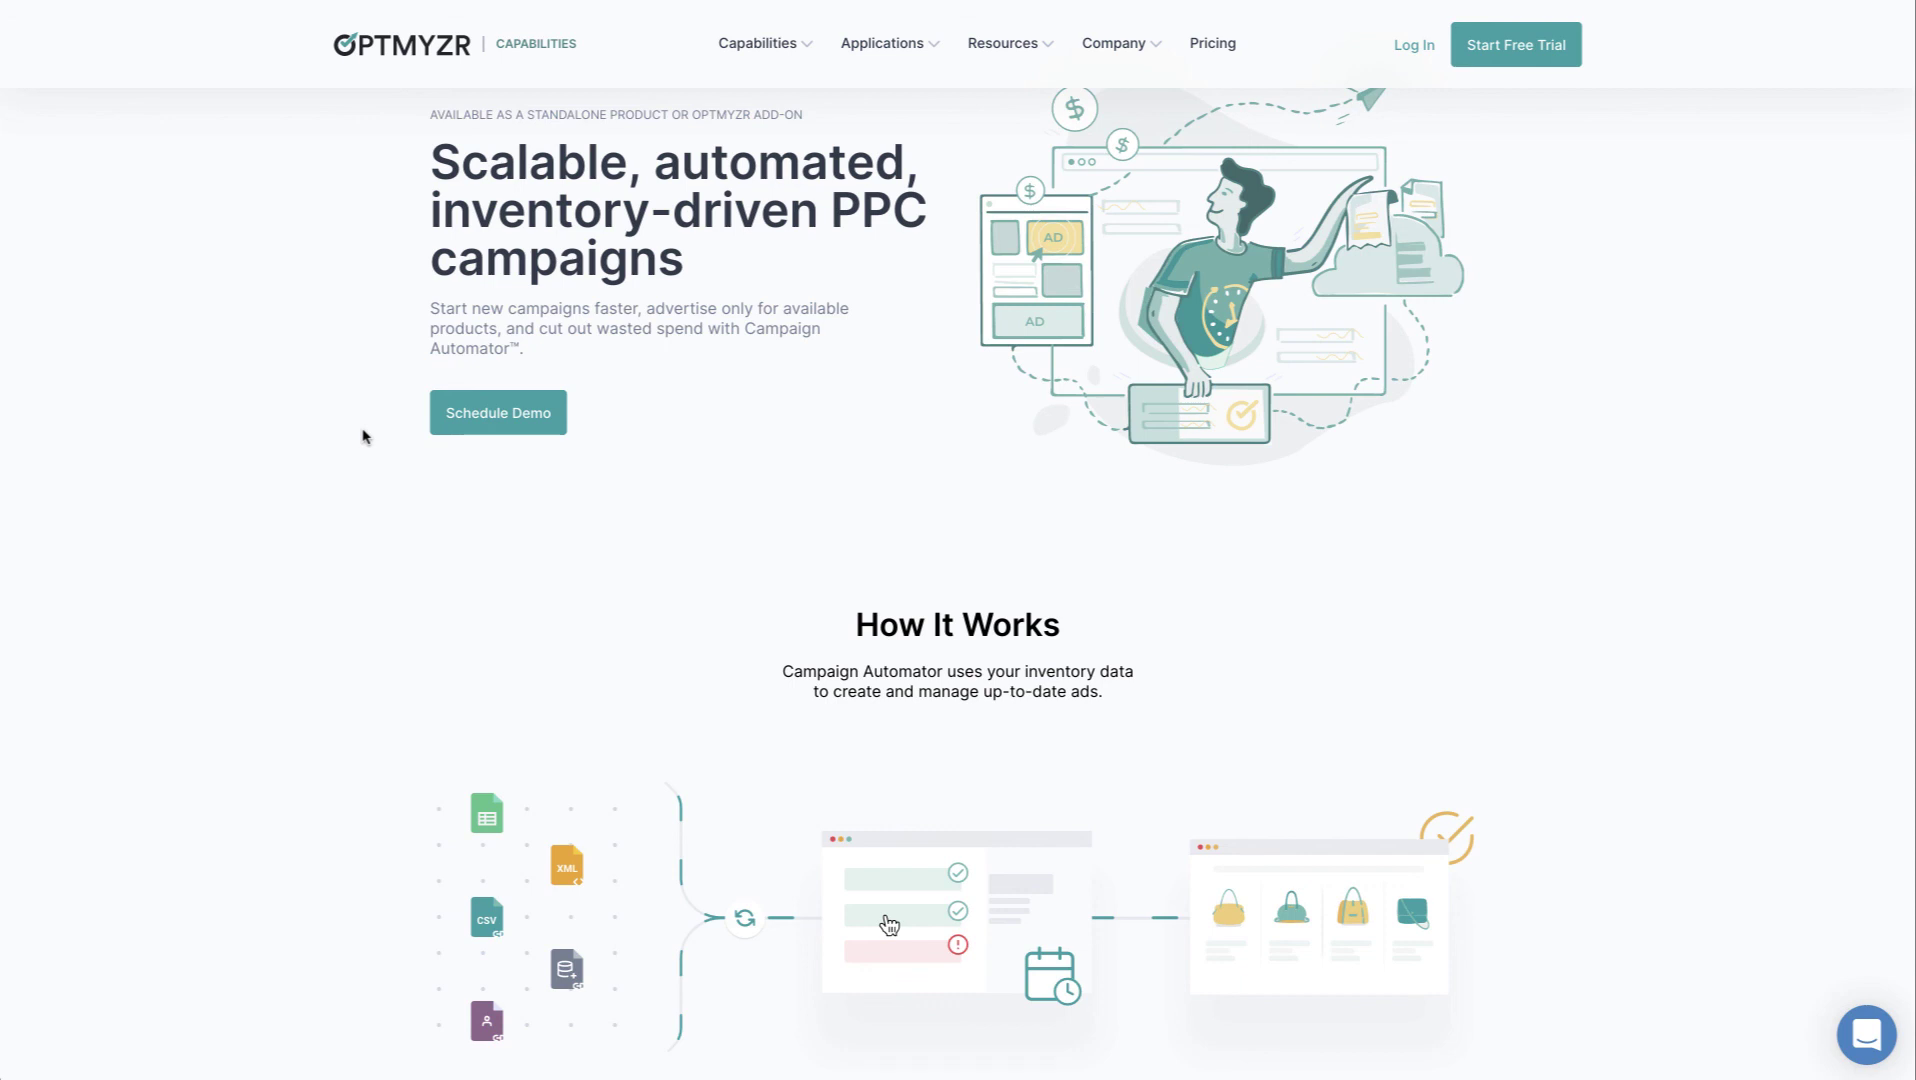
pyautogui.moveTo(761, 51)
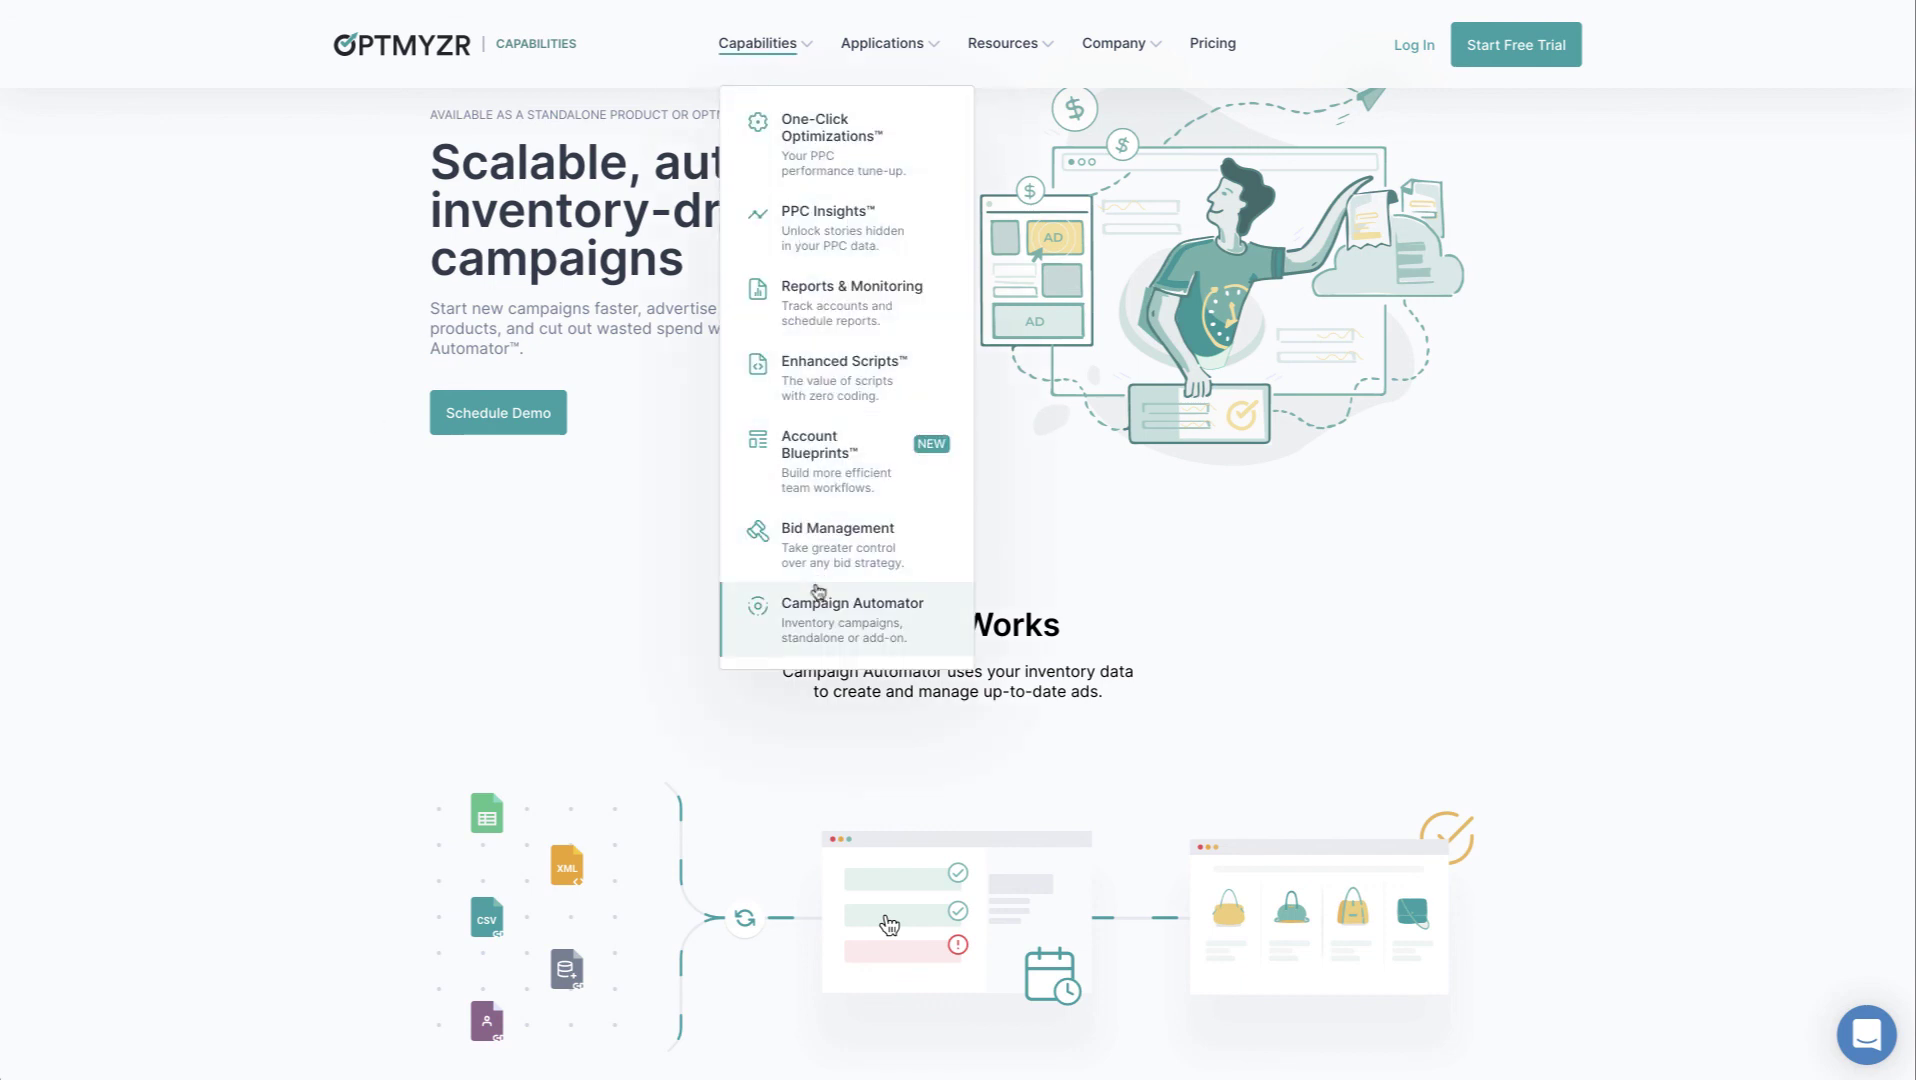